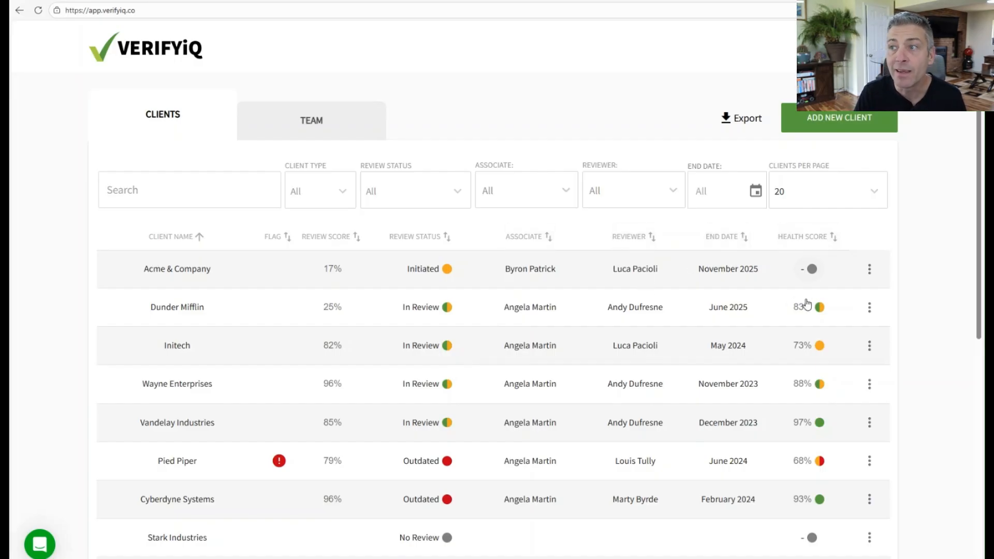
Filter the client list to In Review clients handled by the associate assigned to Dunder Mifflin
mouse_move(805, 318)
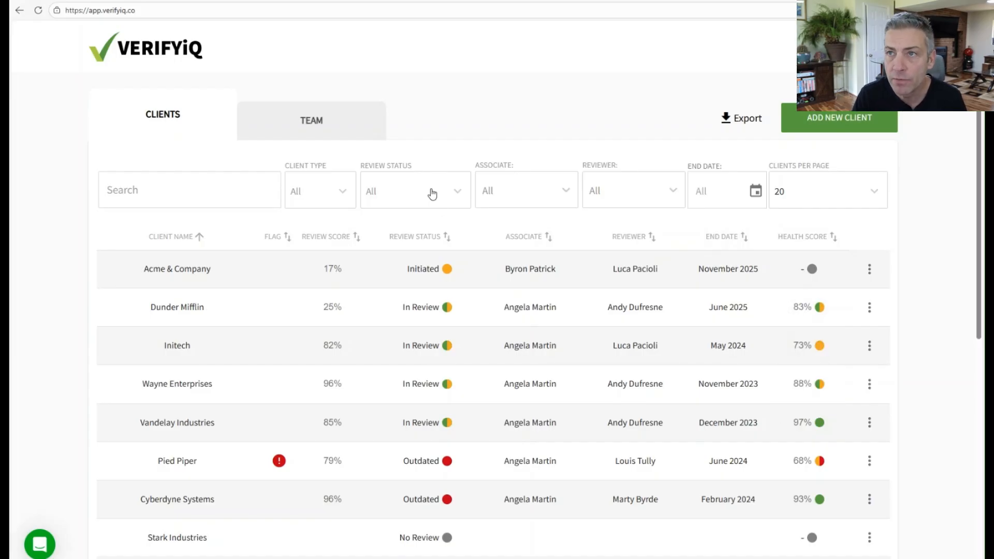
left_click(459, 194)
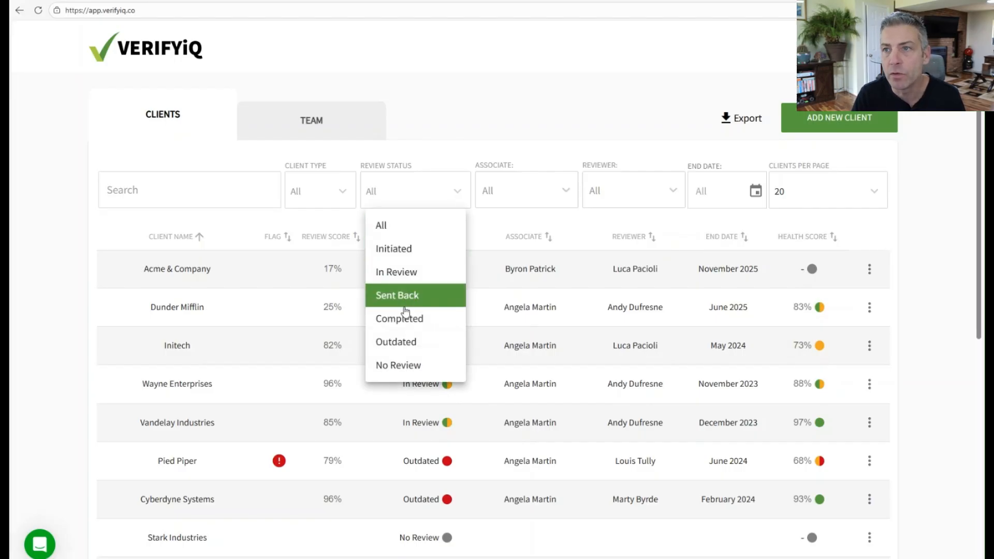
left_click(402, 278)
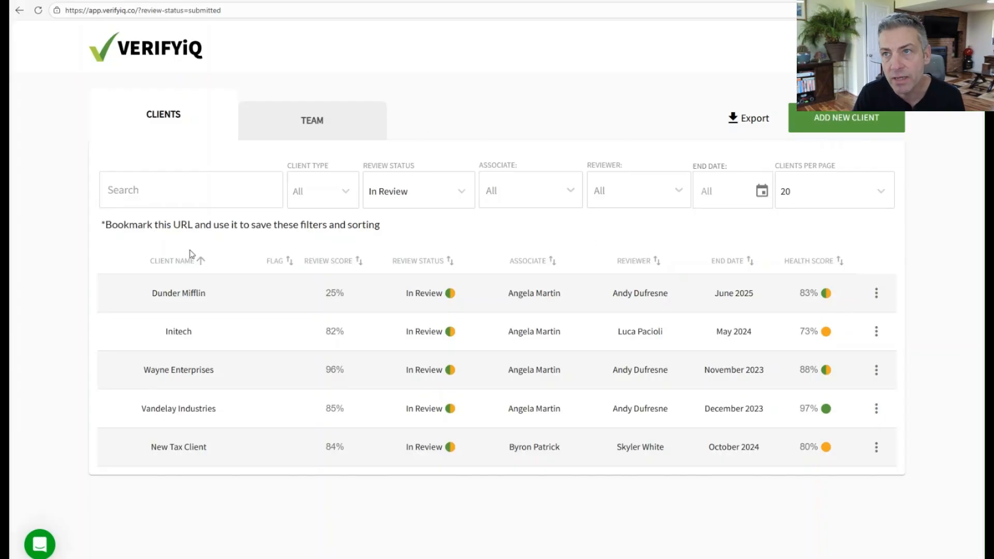
left_click(561, 190)
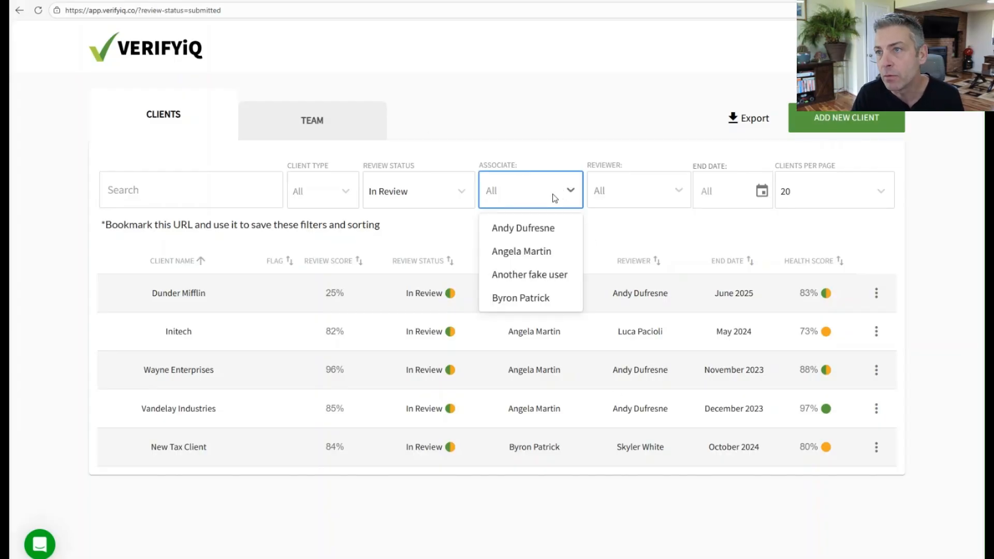
left_click(537, 254)
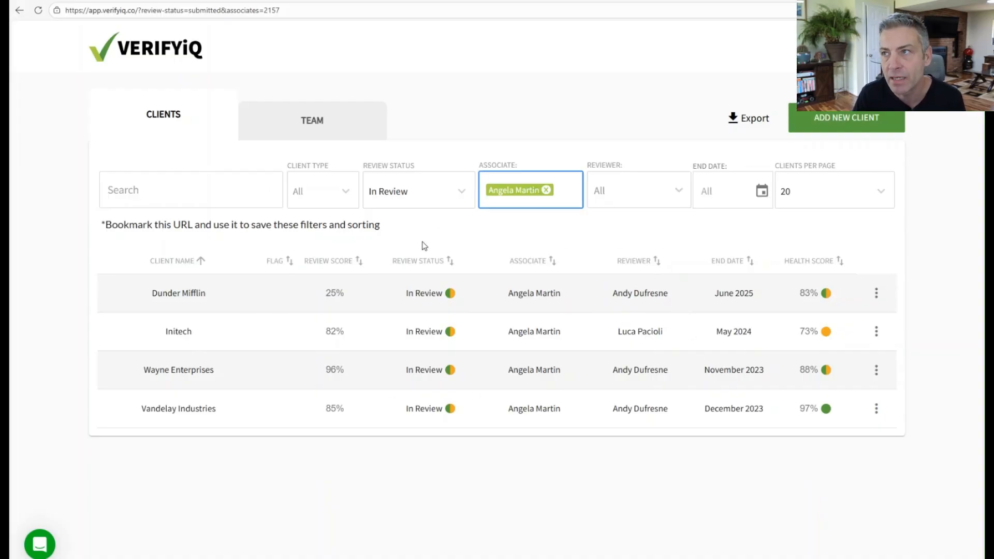
Show 50 clients per page and sort the filtered list by end date, newest first
left_click(870, 199)
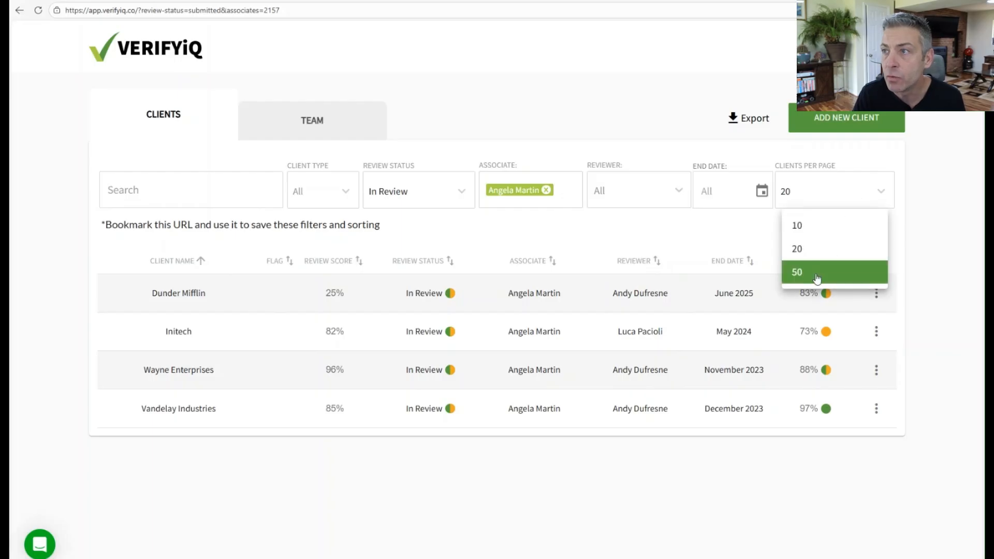
left_click(817, 274)
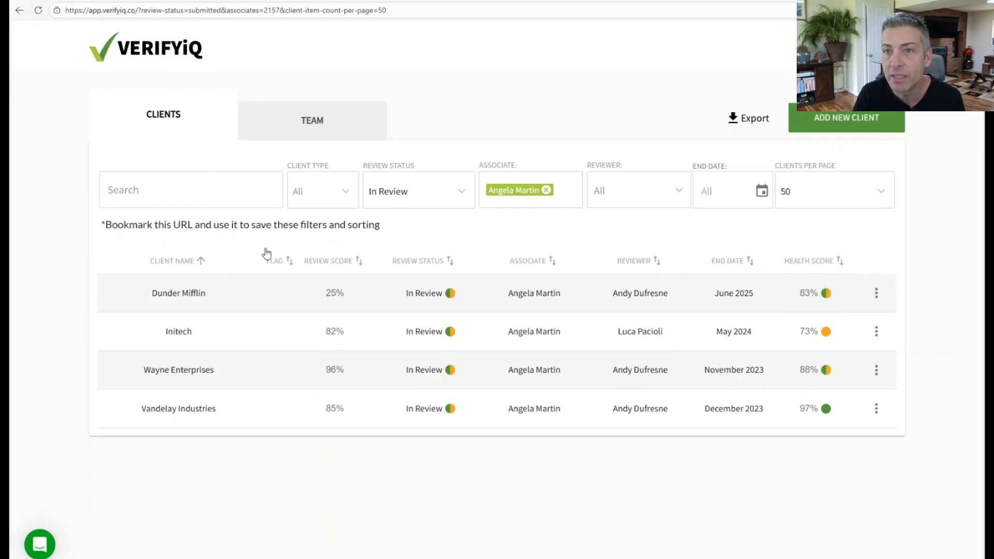
left_click(750, 264)
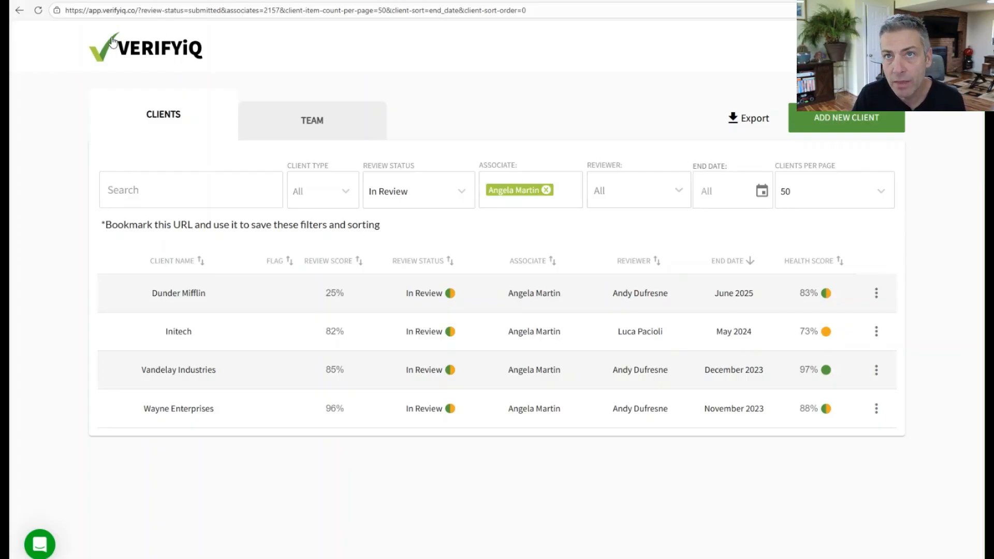
Reset the client list to its unfiltered view and search the clients for "acme"
left_click(156, 54)
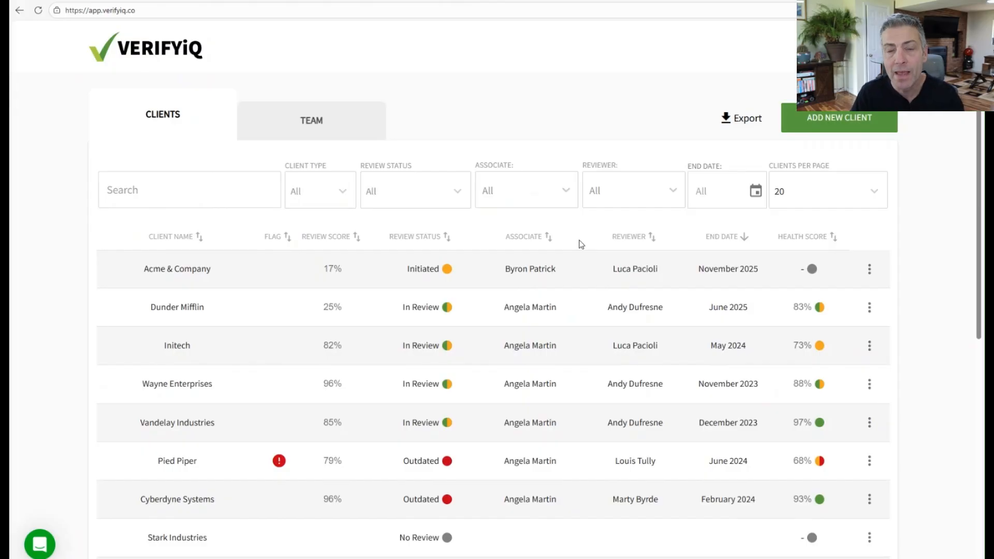
scroll(355, 349, "down", 6)
scroll(357, 346, "up", 6)
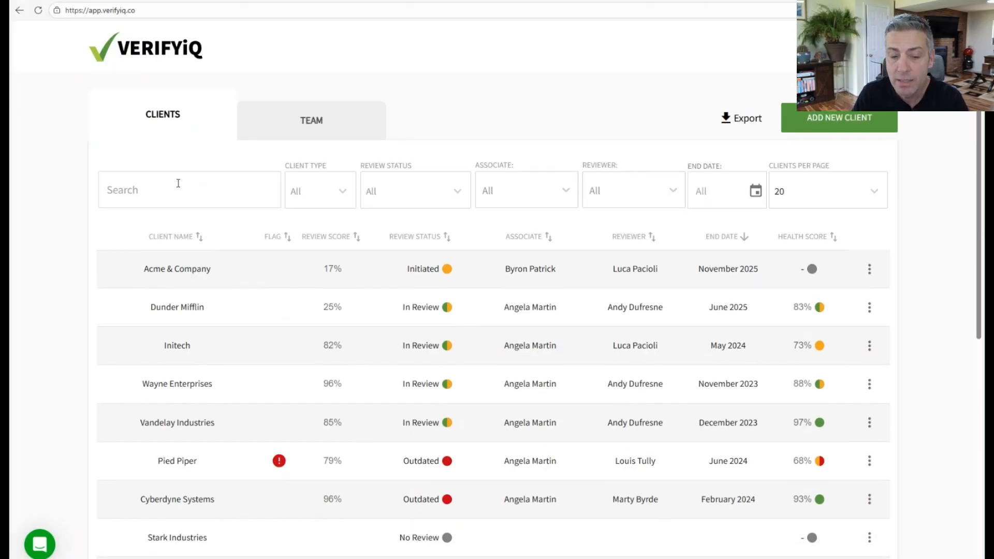
left_click(178, 183)
type("acme")
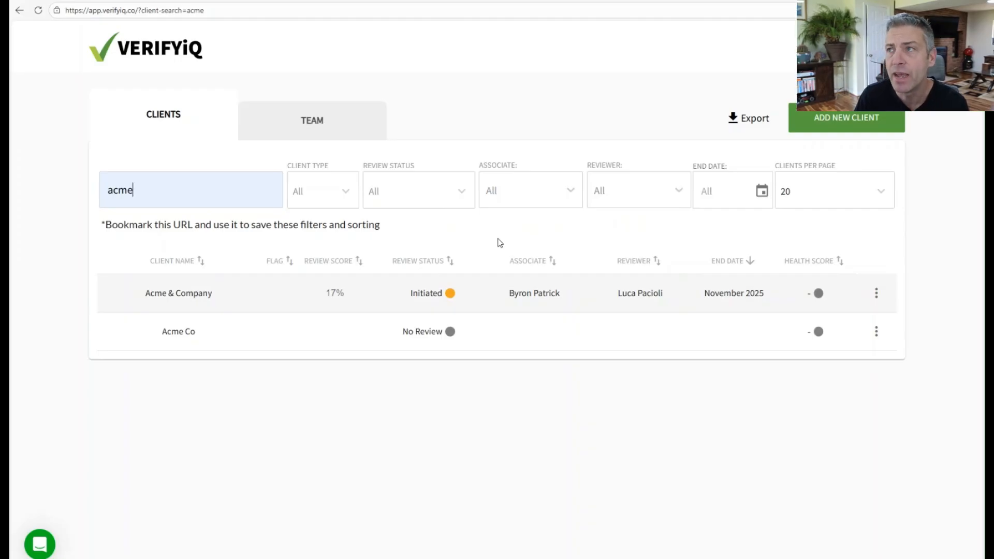
Review the personal notification preferences and close them without changing any option
left_click(880, 47)
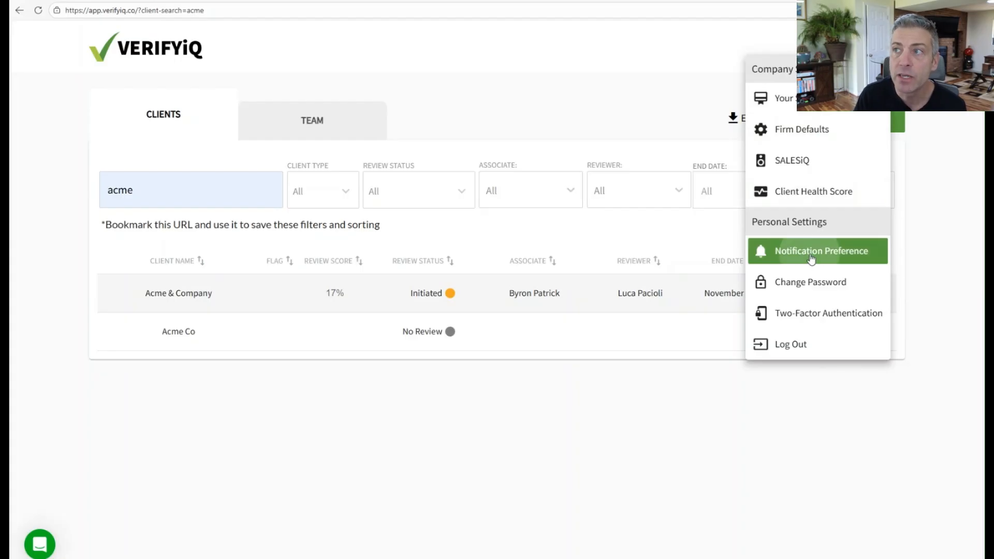
left_click(789, 259)
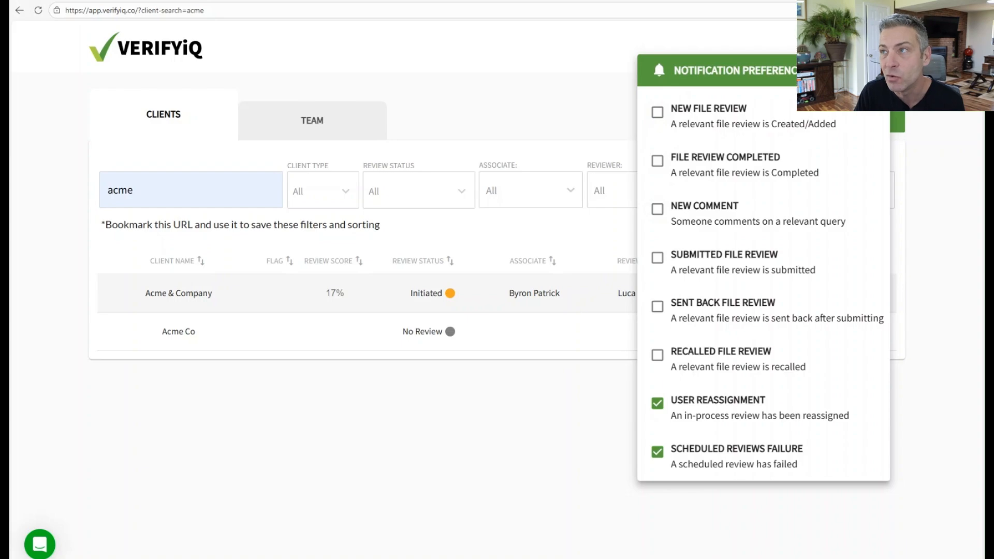
left_click(875, 71)
left_click(878, 48)
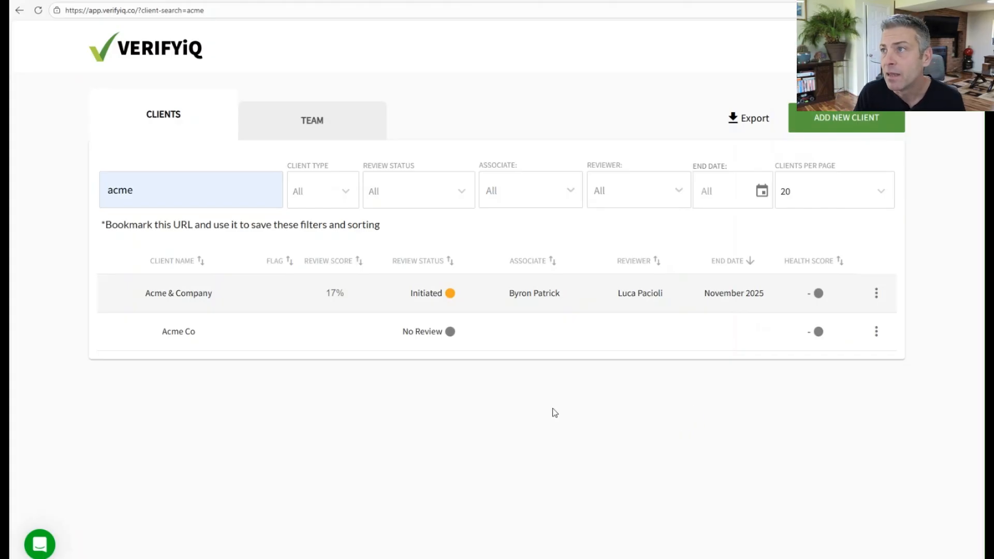
Examine the new client form's service frequency, due date and associate choices, and close it without adding a client
left_click(840, 120)
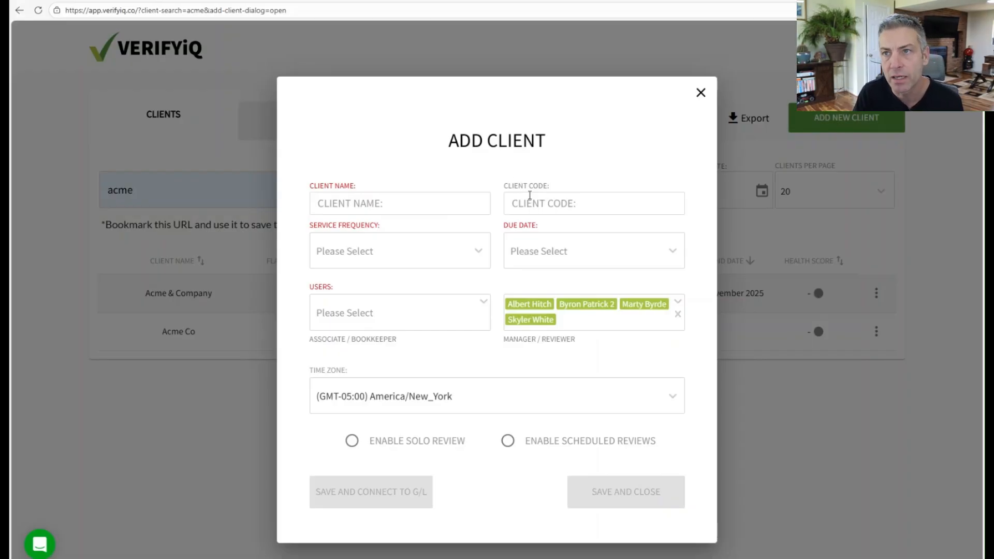
left_click(470, 255)
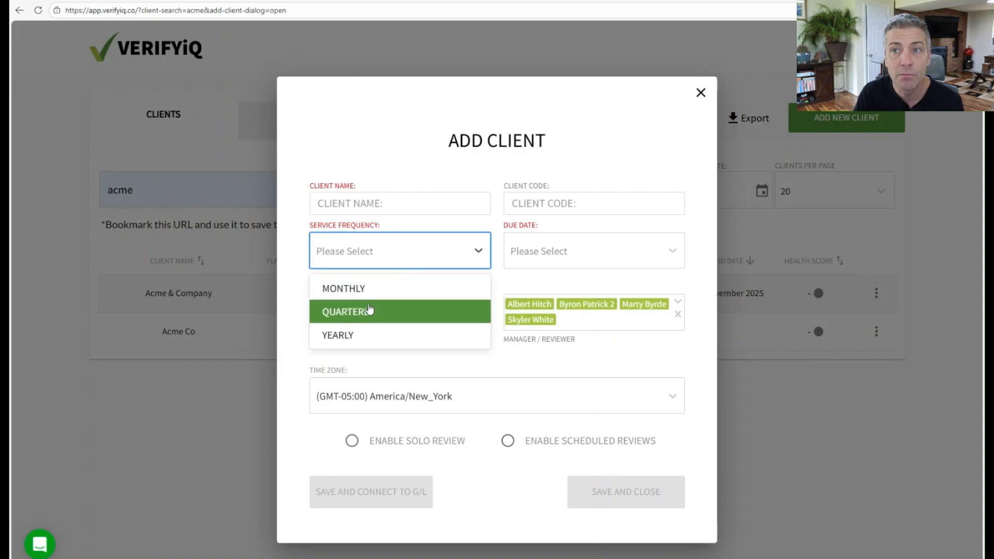
left_click(552, 254)
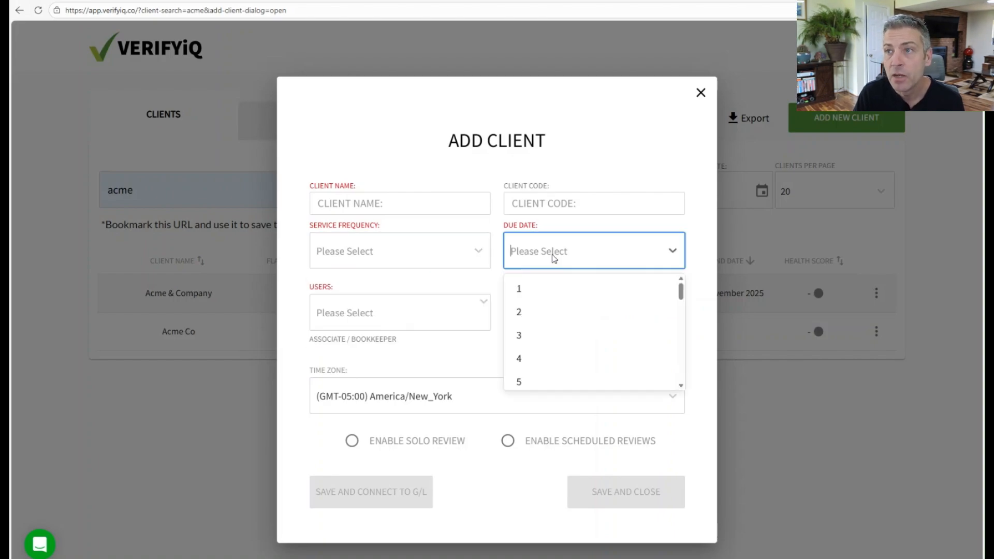
mouse_move(681, 288)
left_mouse_down()
mouse_move(681, 316)
mouse_move(681, 287)
left_mouse_up()
left_click(709, 270)
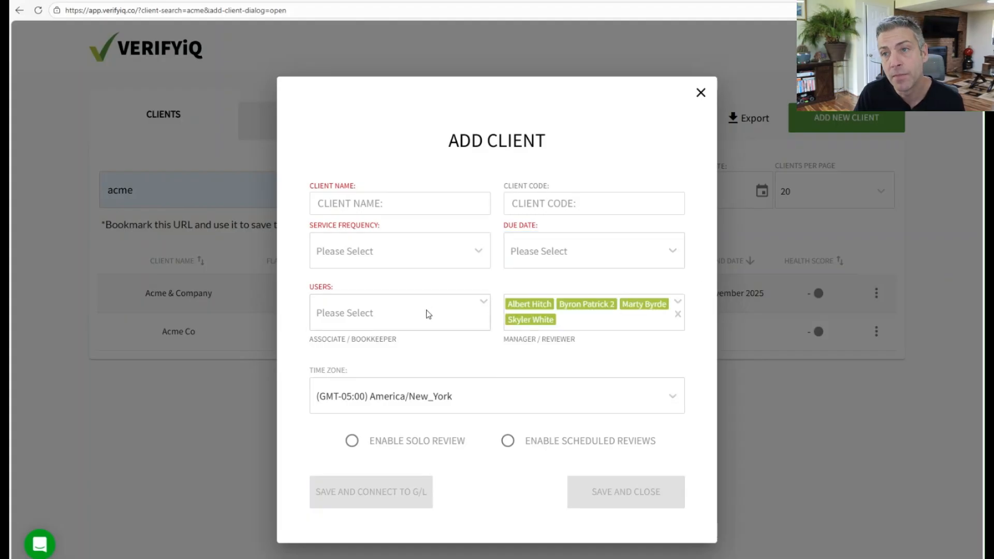
left_click(404, 319)
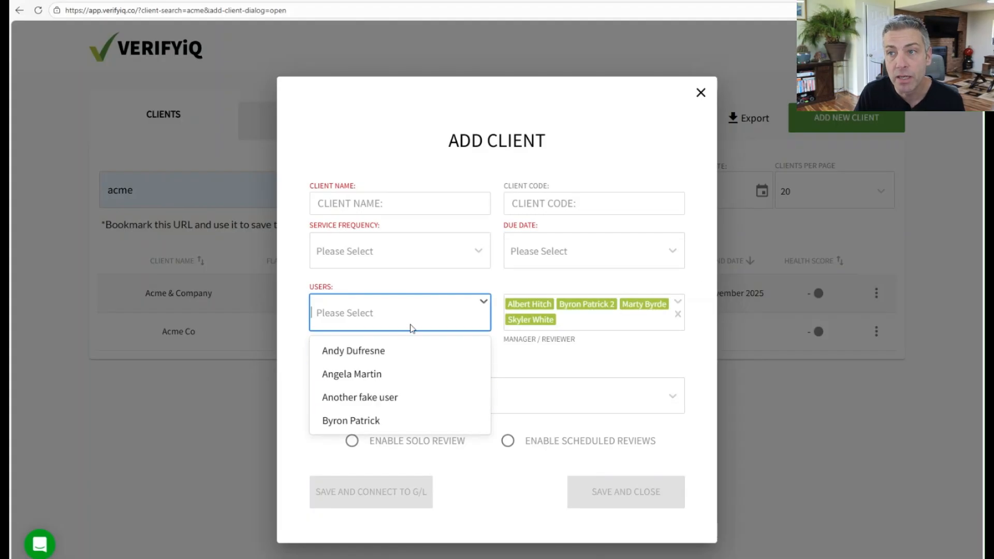
left_click(457, 289)
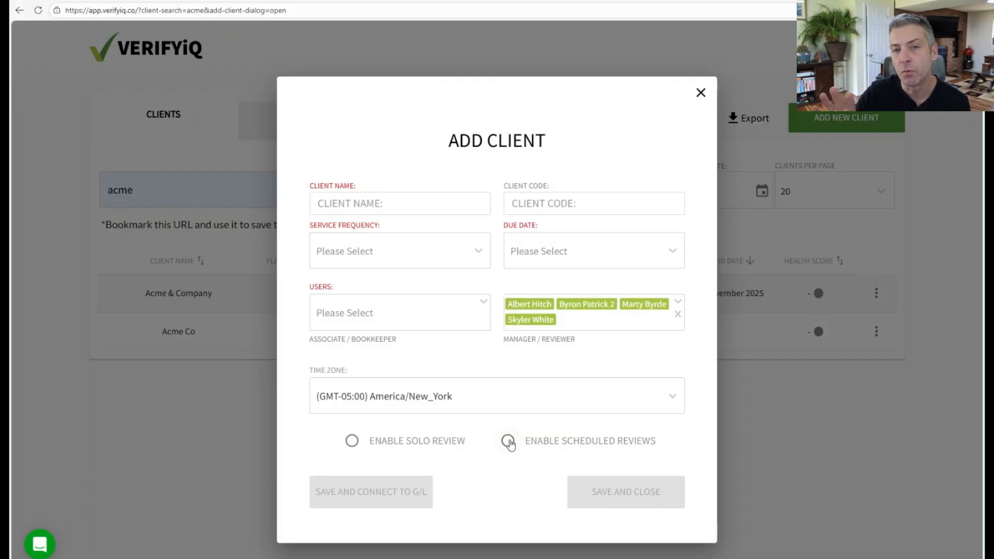
left_click(701, 94)
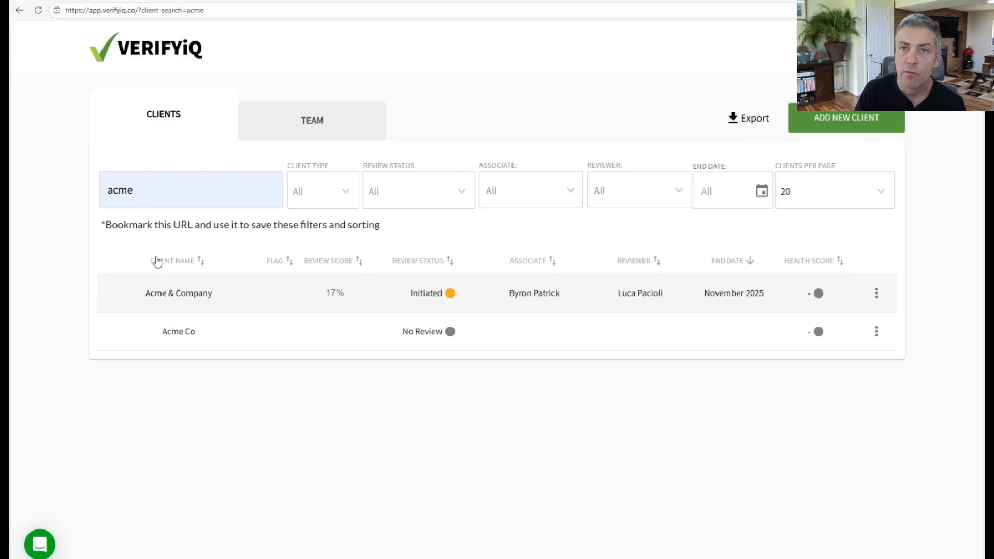
Compare the available actions for Acme & Company and Acme Co, view Acme Co's general ledger connection page, and return to the client list
left_click(876, 294)
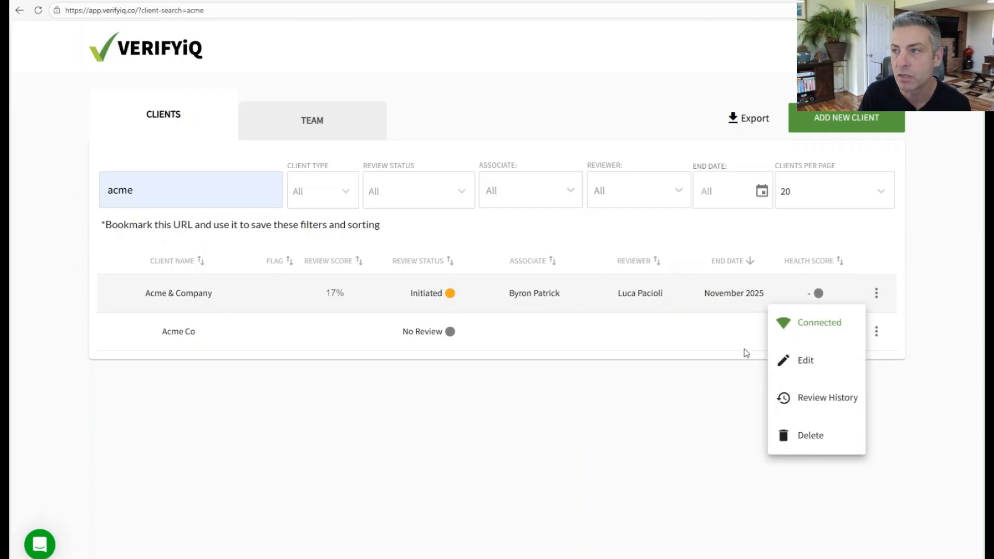
left_click(875, 334)
left_click(876, 333)
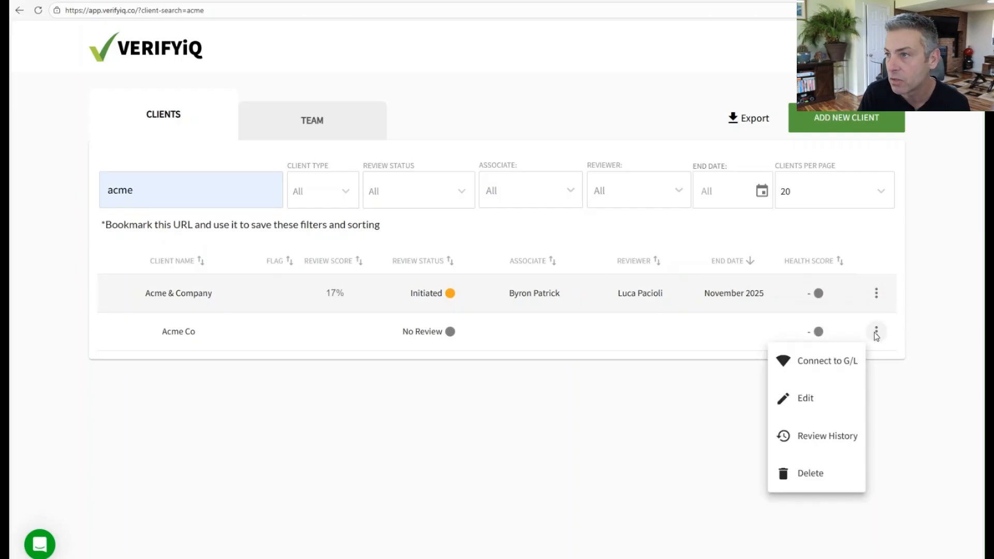
left_click(811, 367)
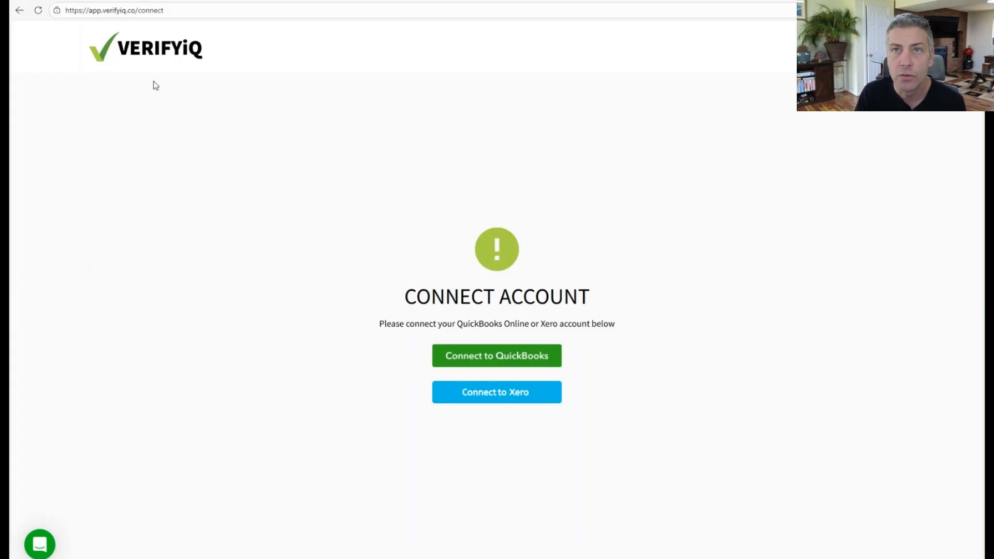
left_click(137, 54)
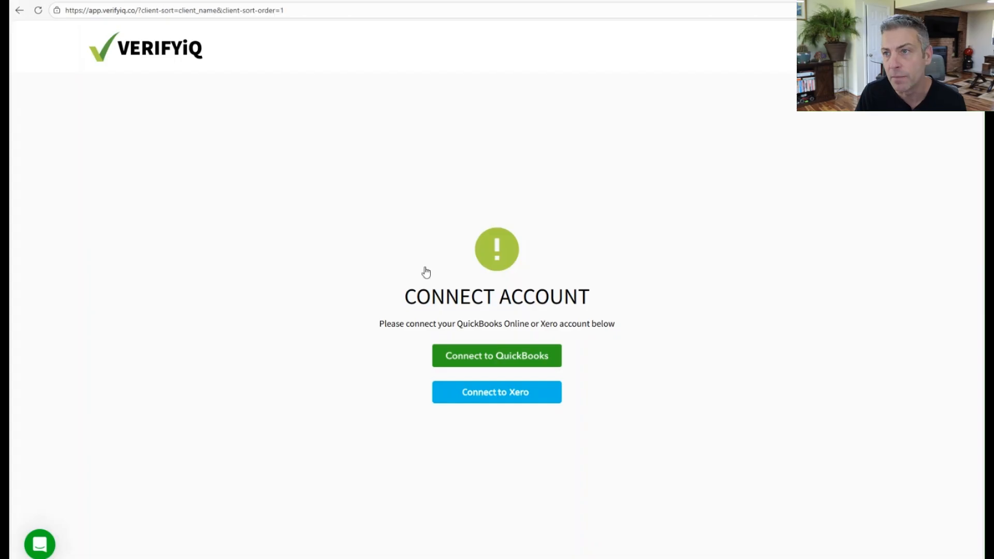
View the client settings of Acme & Company and close them without making changes
left_click(869, 269)
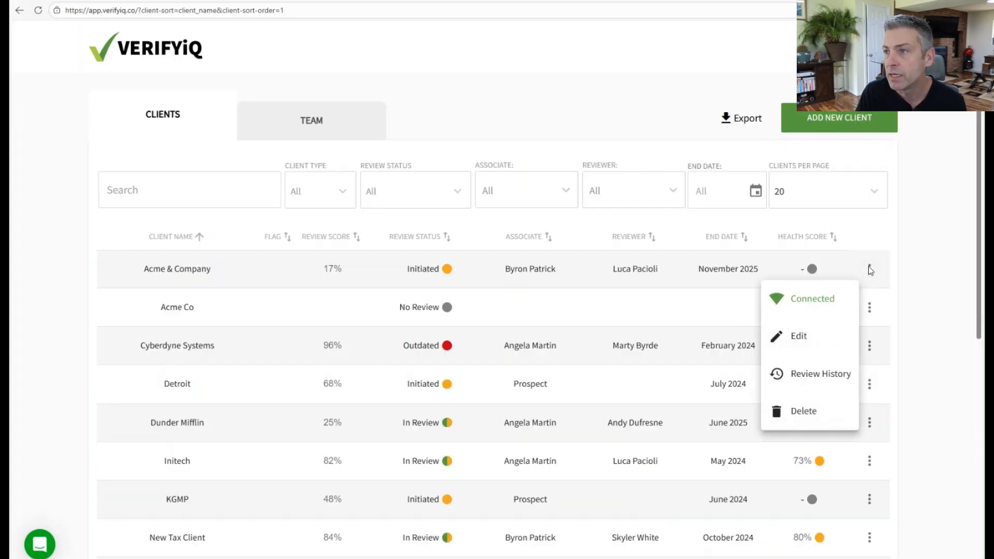
left_click(796, 339)
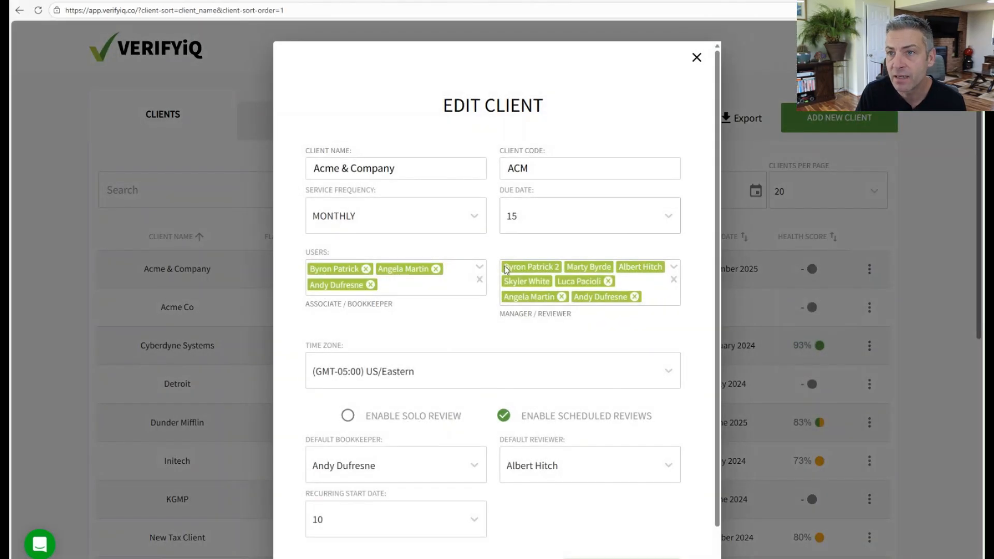
left_click(695, 59)
Examine the review history of Acme & Company and go back to its current file review
left_click(871, 270)
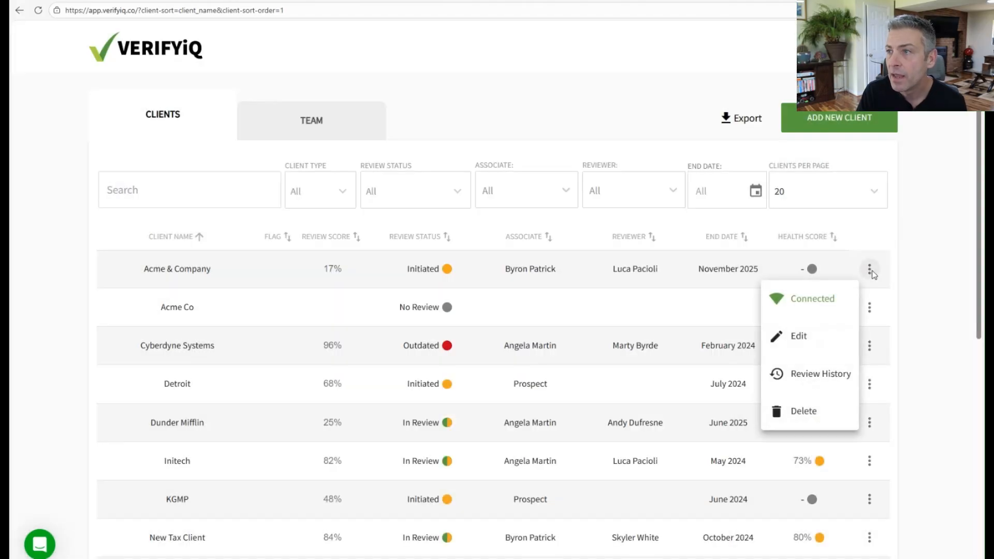
left_click(810, 379)
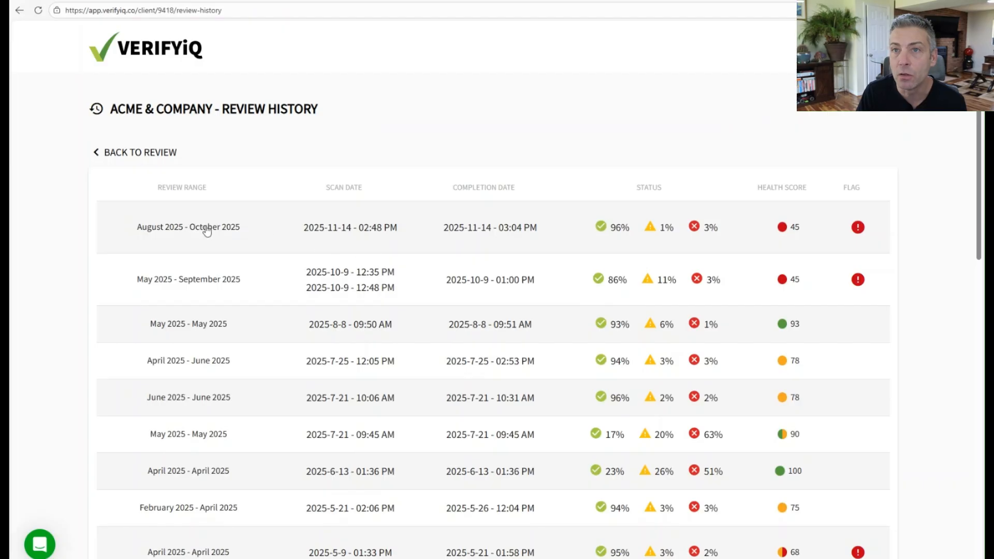
mouse_move(979, 143)
left_mouse_down()
mouse_move(969, 287)
mouse_move(970, 140)
left_mouse_up()
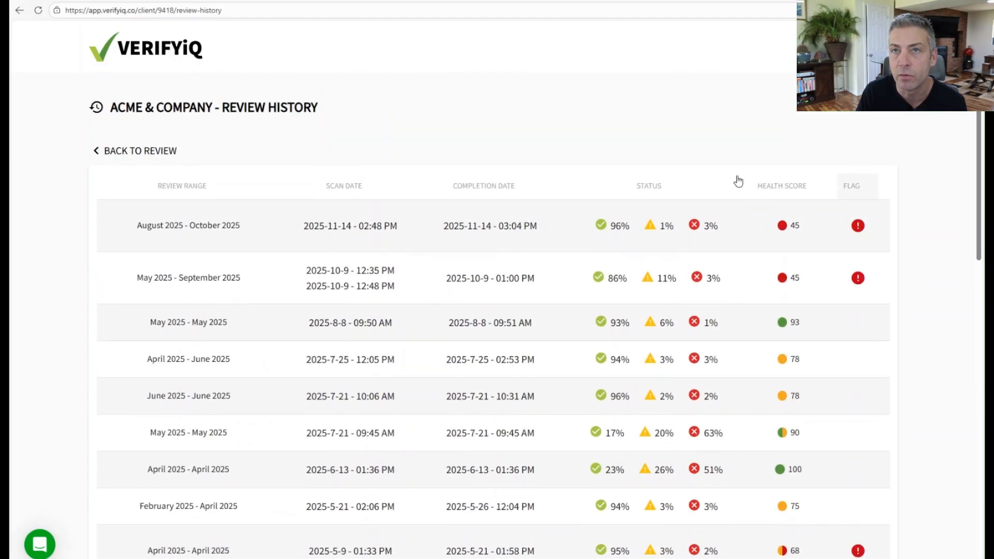
left_click(127, 151)
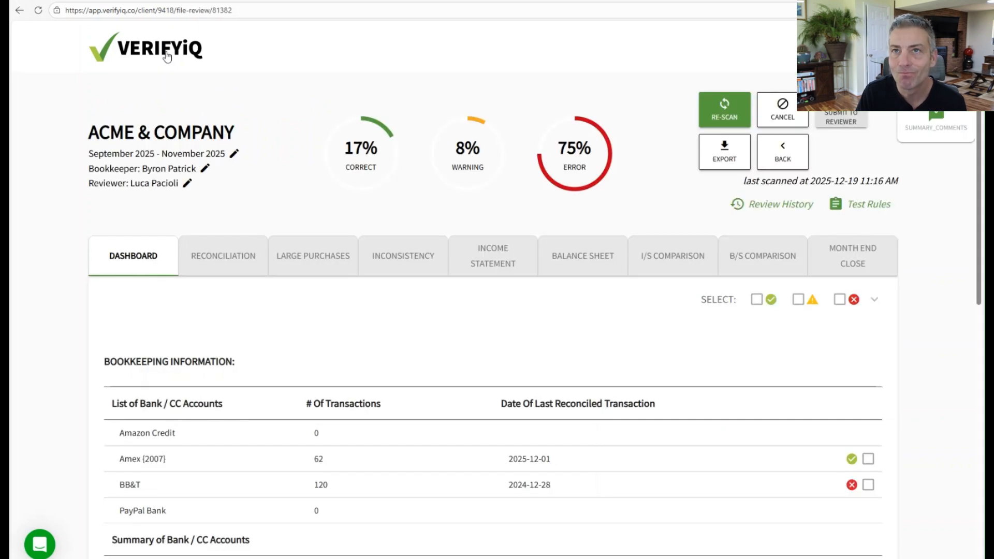
Reopen Acme & Company's review history from the client list, and return to the list
left_click(167, 56)
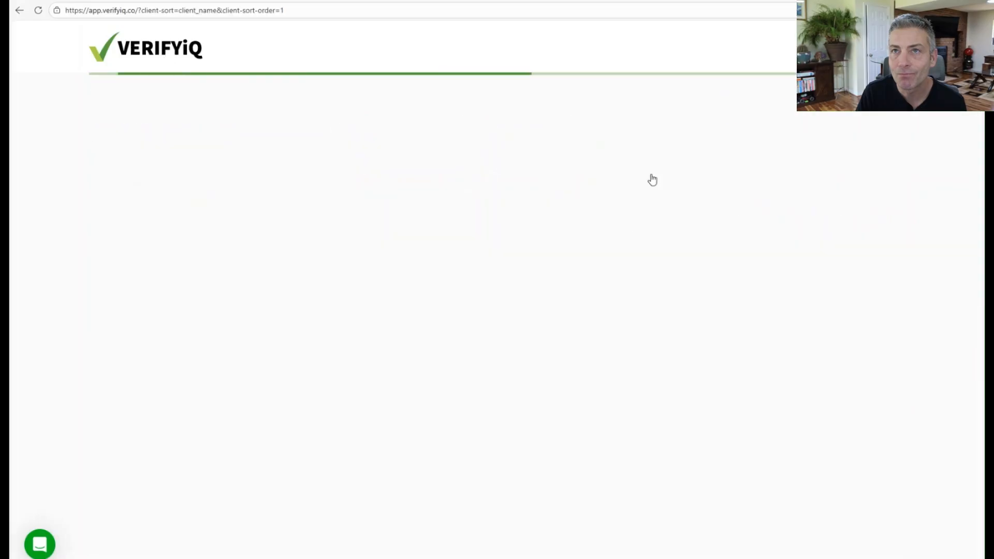
left_click(870, 270)
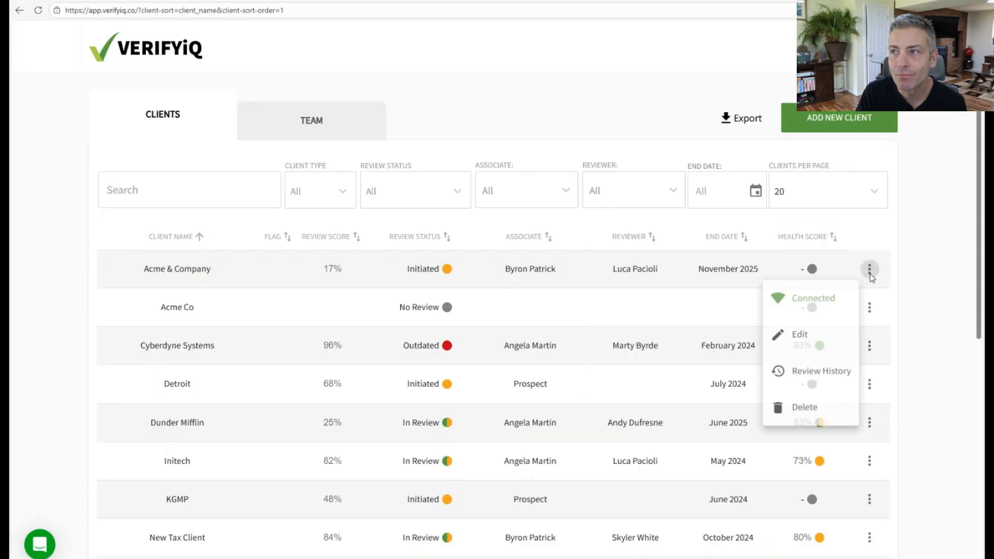
left_click(818, 377)
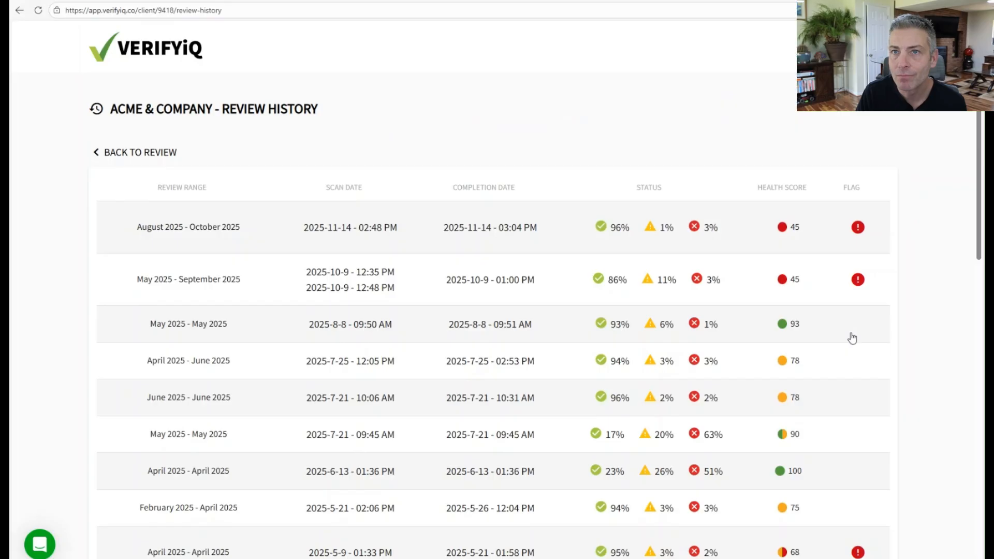
left_click(134, 56)
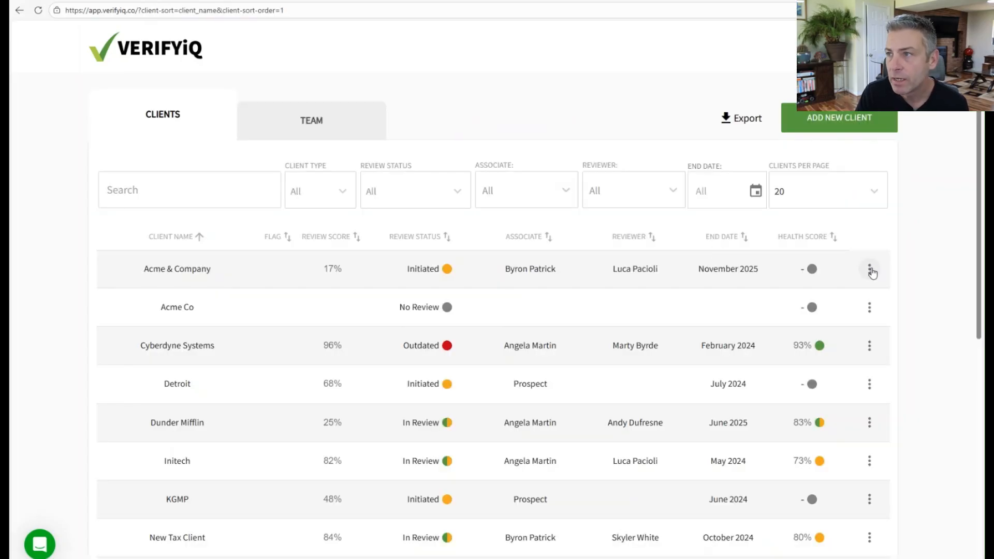
Open Acme & Company's current file review from the client list and cancel that review
left_click(870, 270)
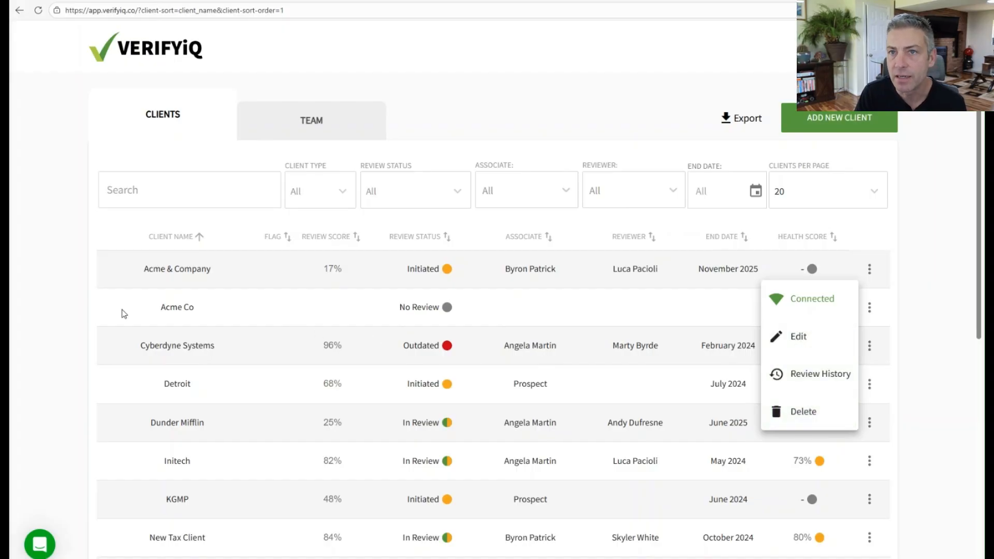
left_click(70, 300)
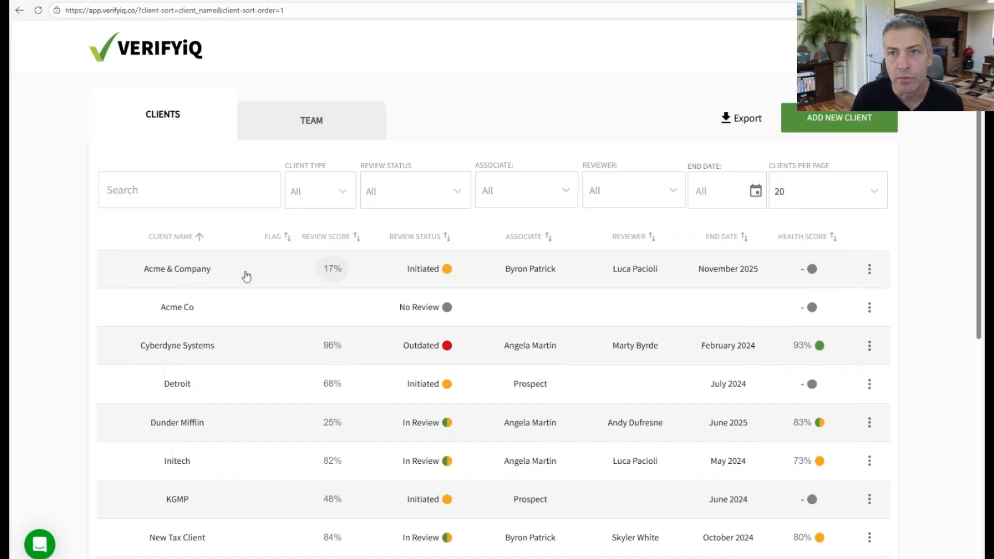
left_click(180, 275)
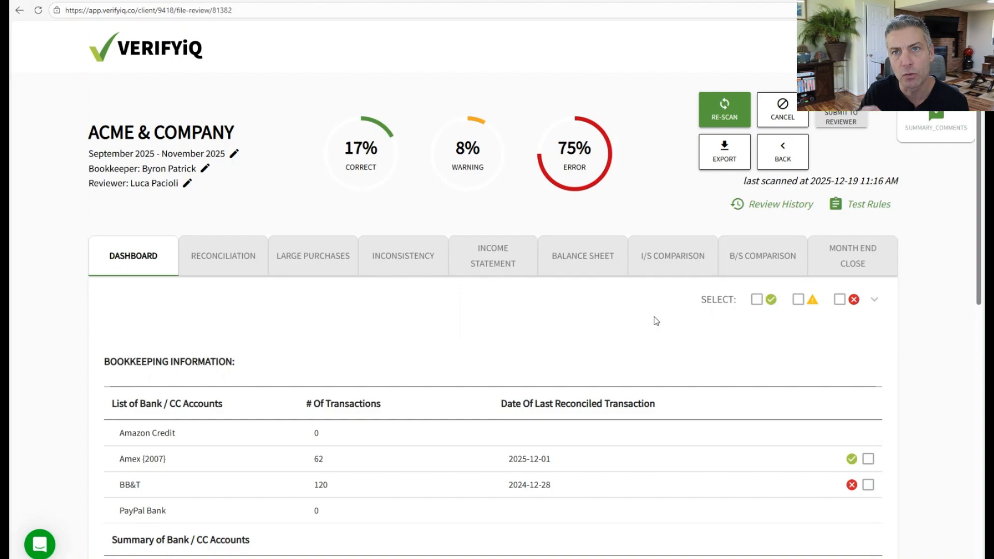
left_click(782, 116)
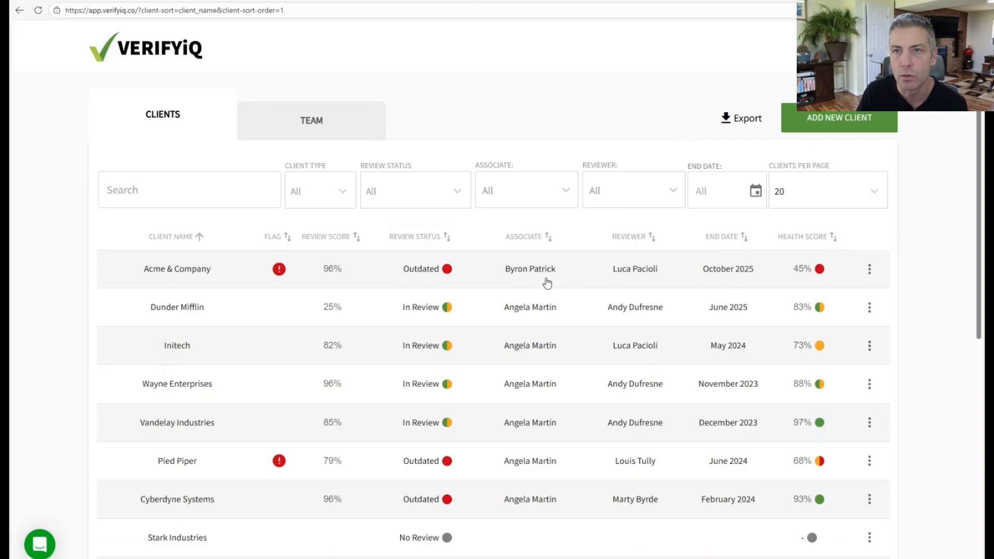
Set up a new file review for Acme & Company with the start date 2025-09-01
left_click(175, 271)
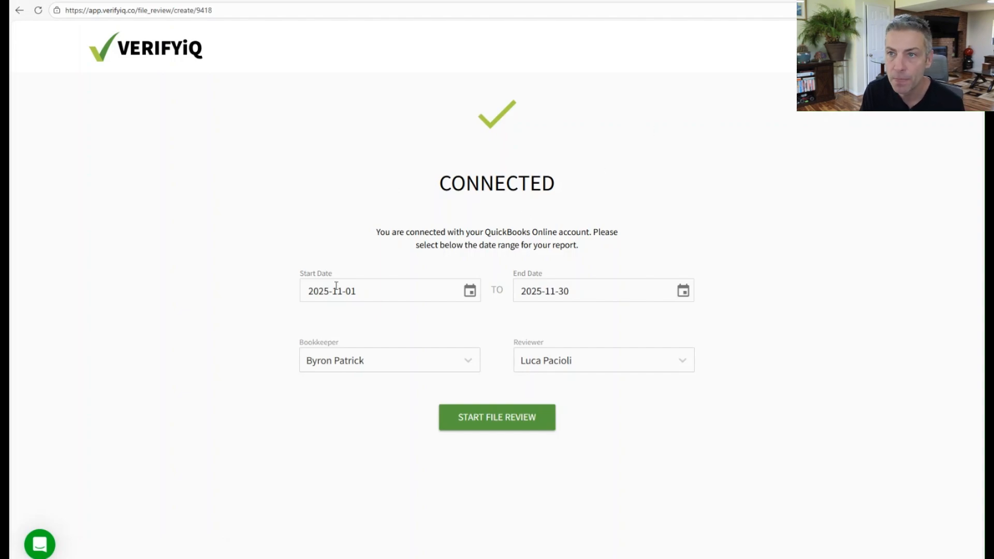
left_click(470, 291)
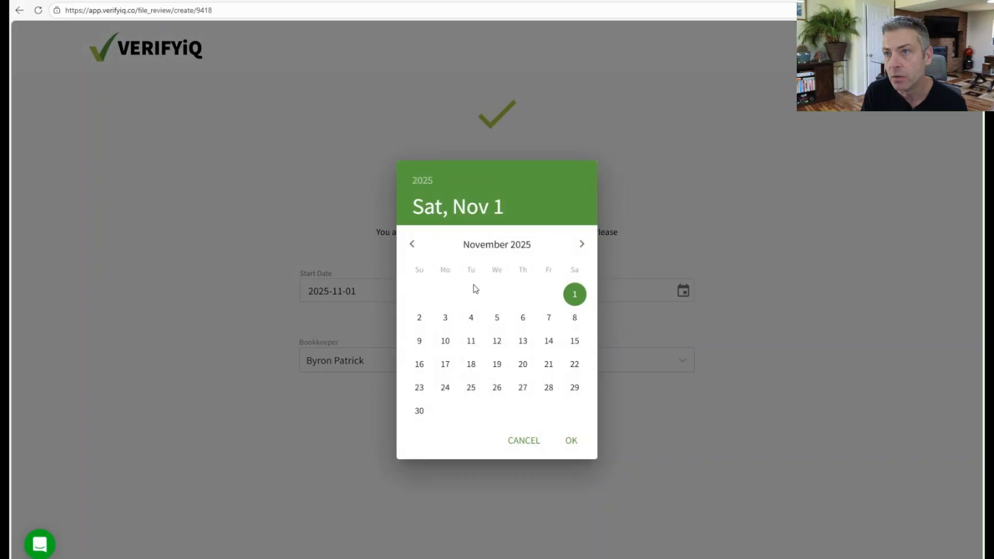
left_click(412, 244)
left_click(412, 245)
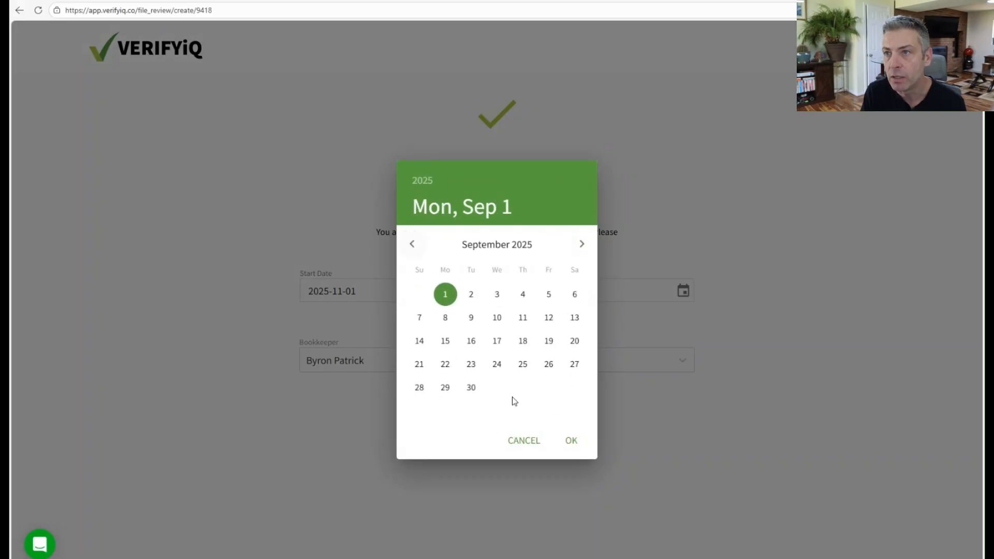
left_click(571, 440)
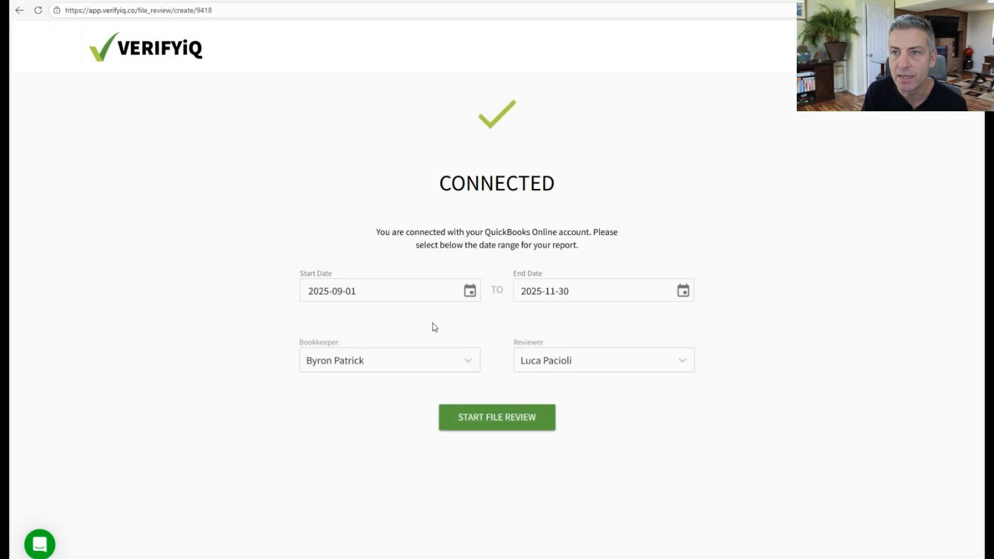
Check the available bookkeepers, keep the current assignment and start the file review
left_click(397, 366)
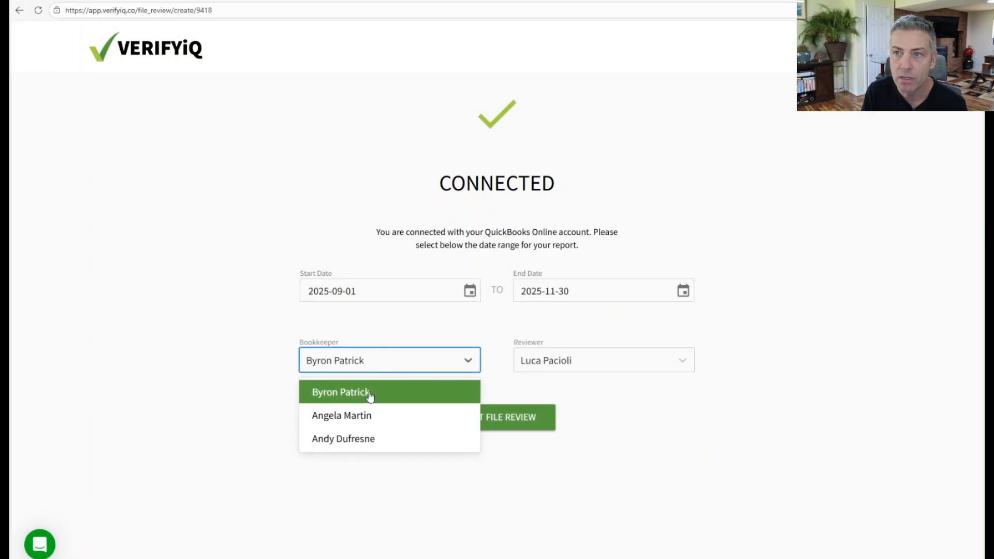
left_click(517, 386)
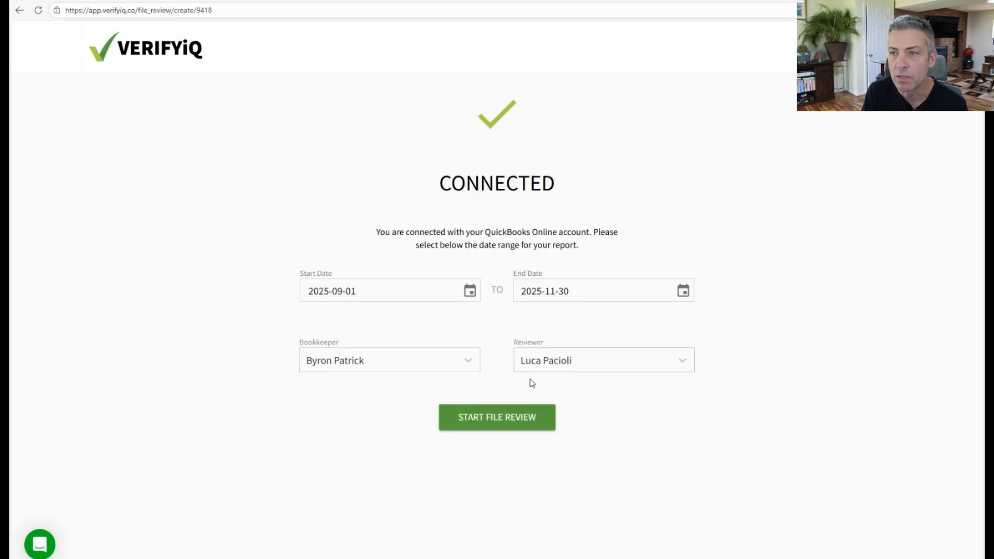
left_click(493, 418)
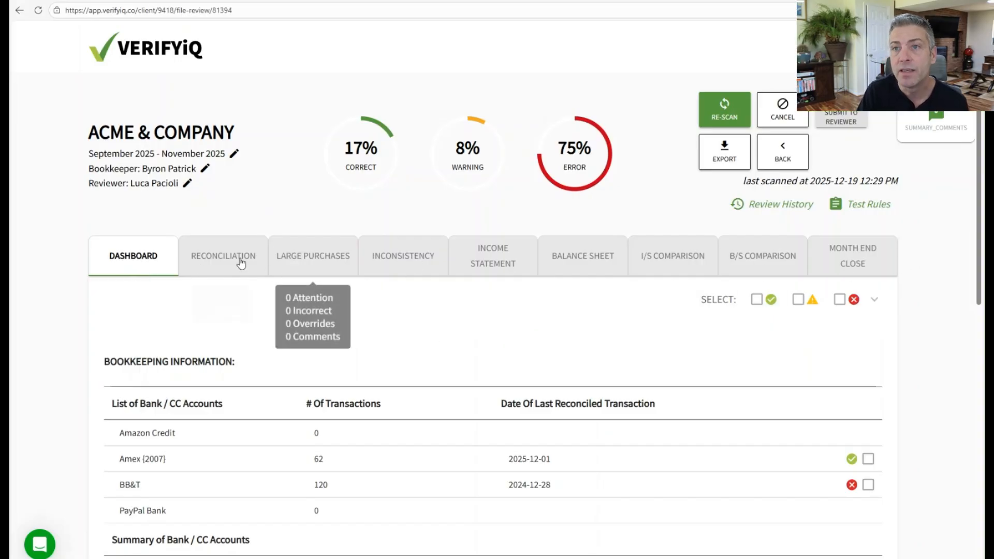
Check the review dashboard's issue summary, then inspect the BB&T account's incorrect flag and its status change options
mouse_move(123, 268)
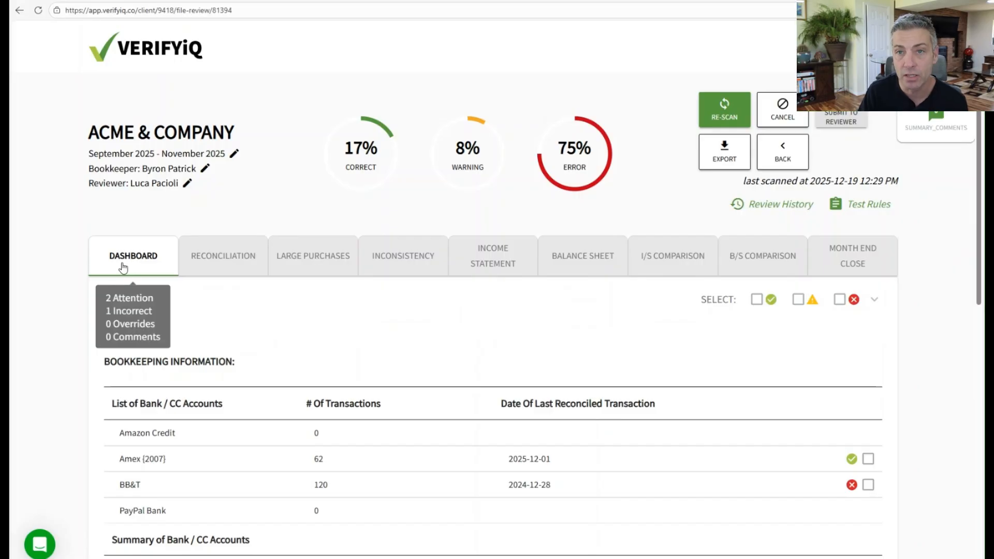
mouse_move(221, 262)
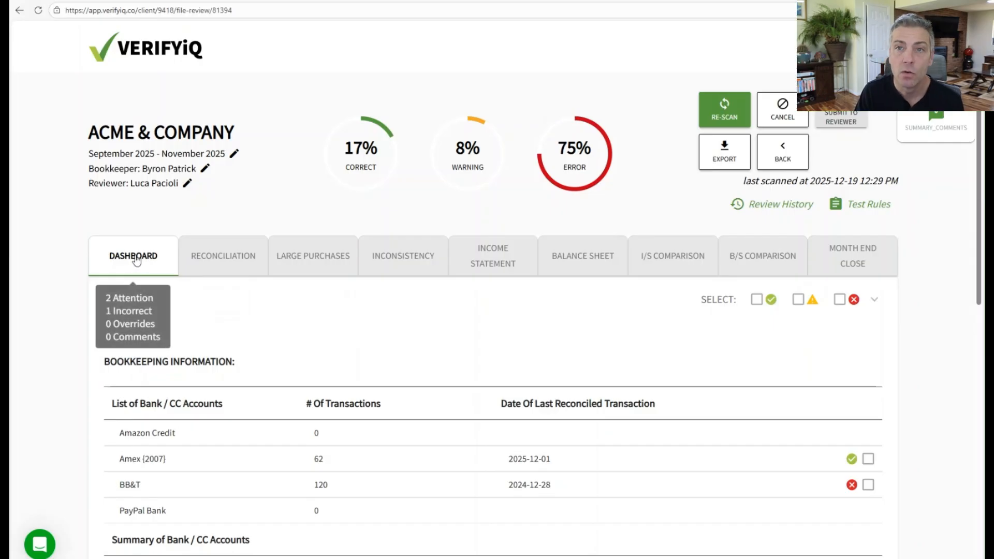
scroll(377, 312, "down", 3)
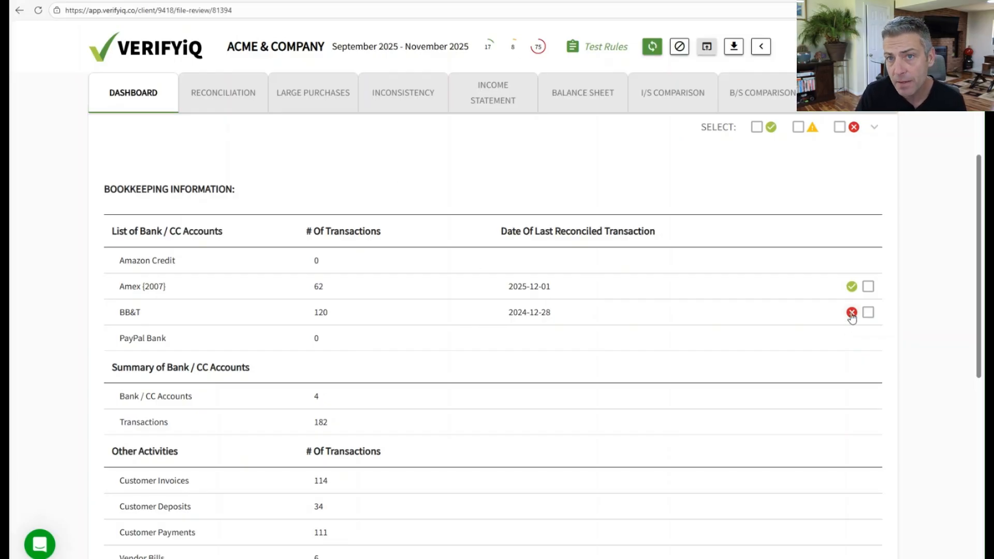
mouse_move(853, 318)
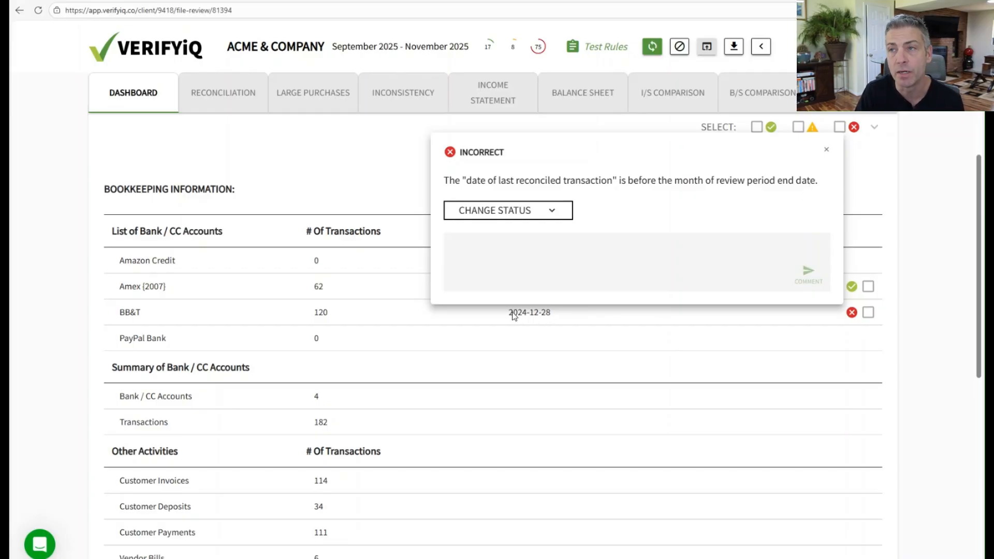
left_click(547, 212)
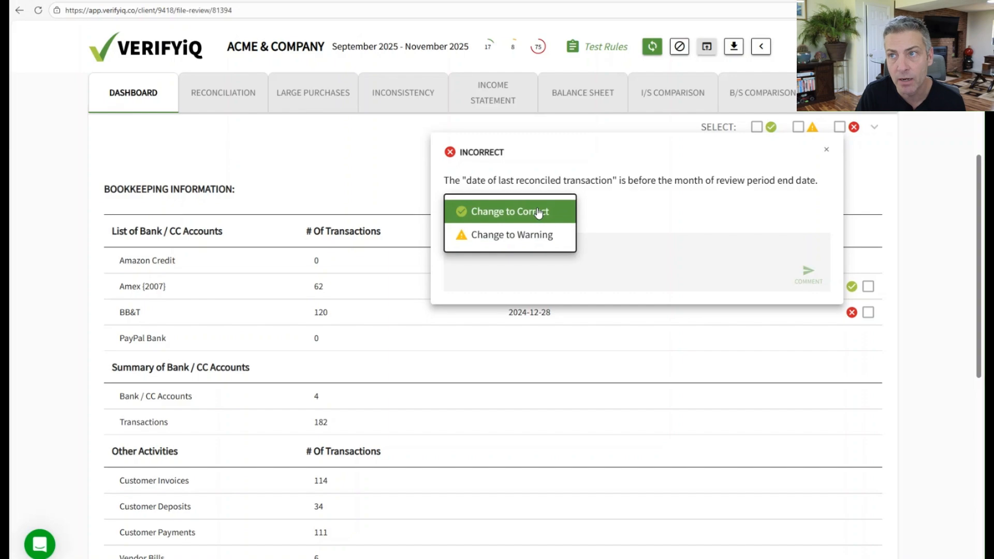
Post the comment "Client has not been responsive to requests for statements" on the BB&T account's flag
left_click(515, 259)
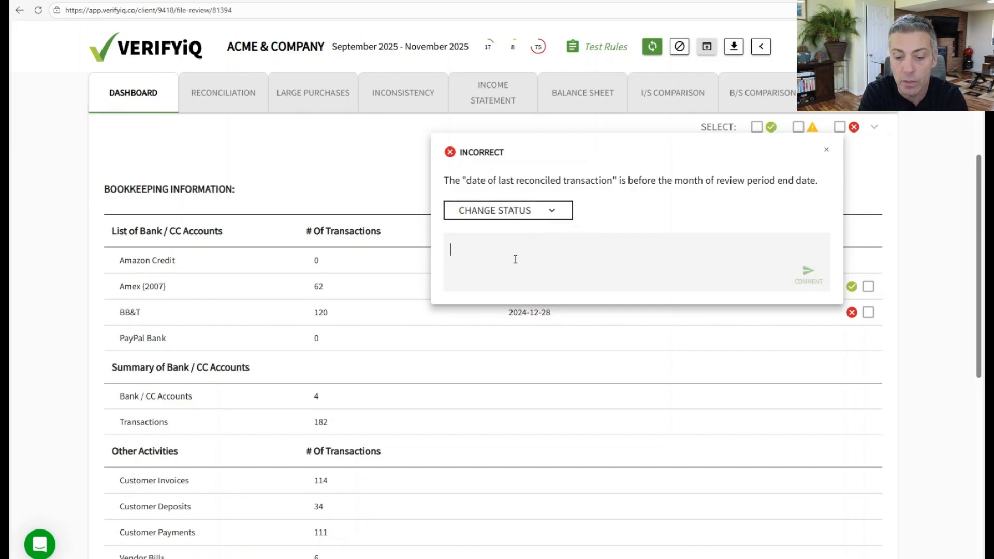
type("Client has ")
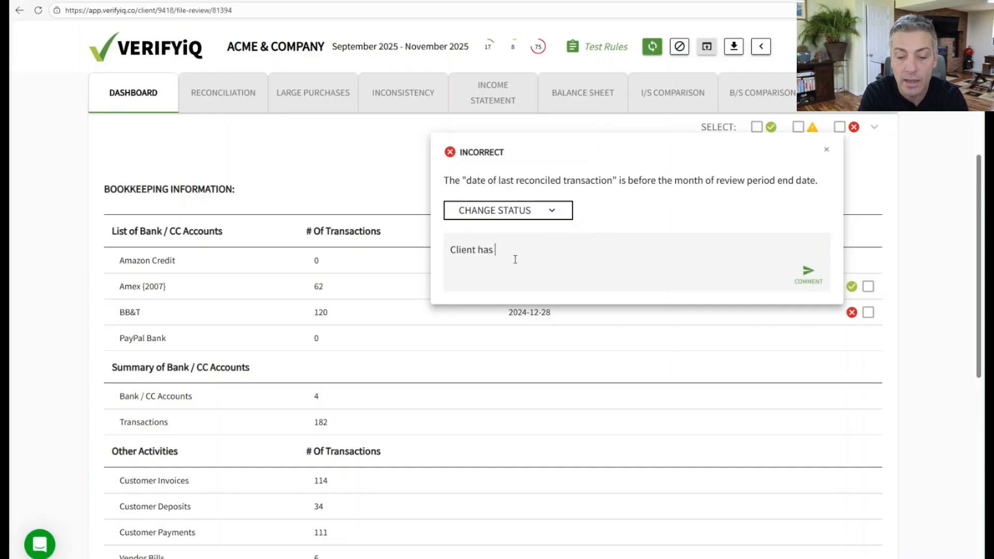
type("not been respo")
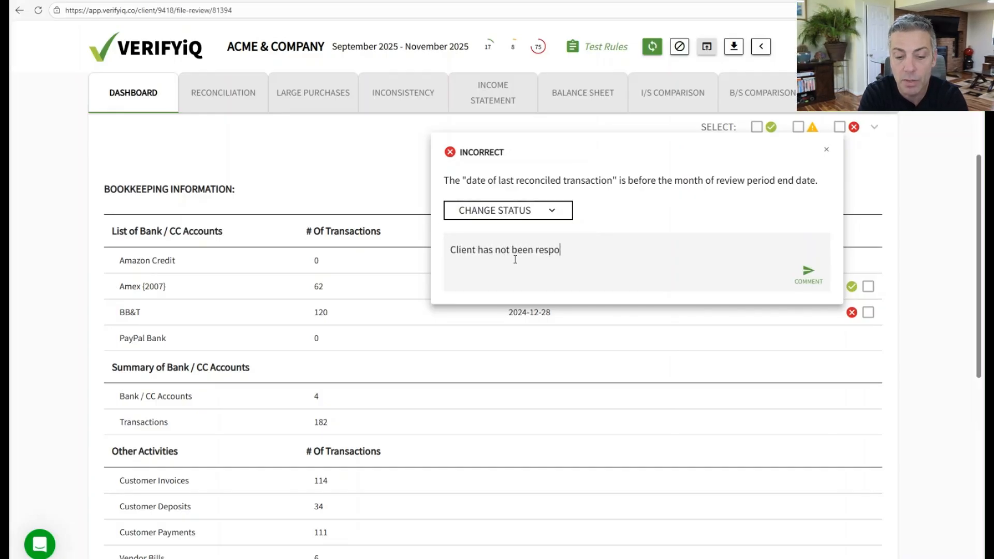
type("nsive ot requests")
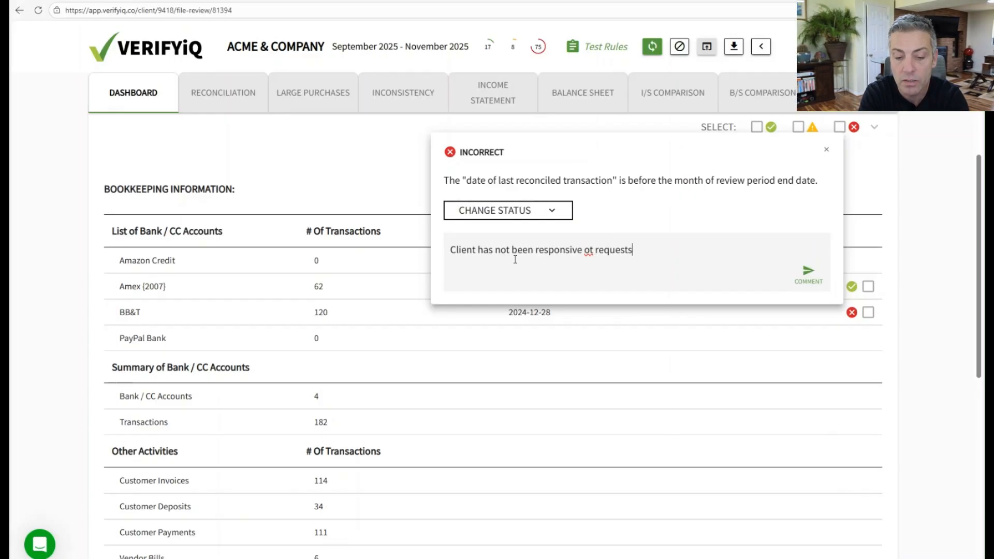
type(" for statements")
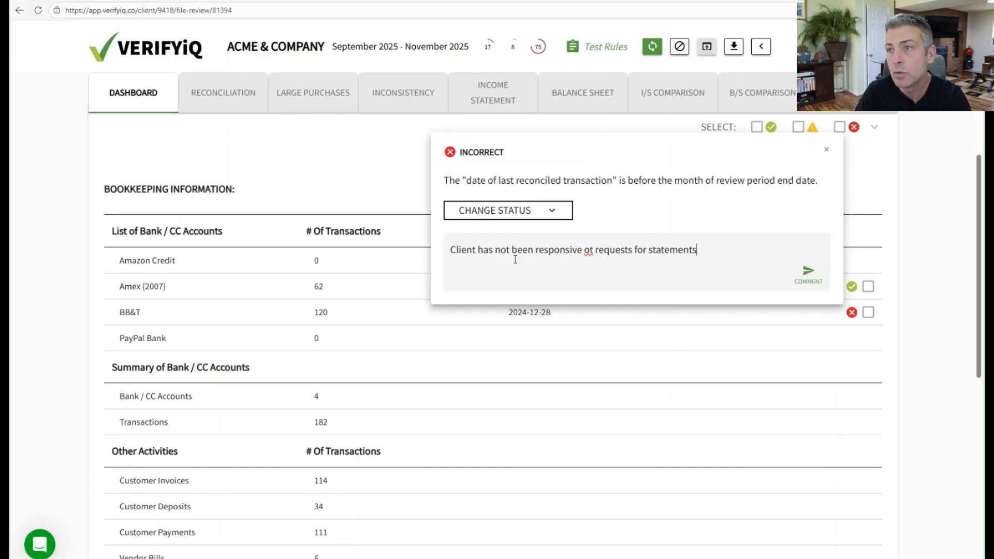
left_click(592, 293)
left_click(805, 276)
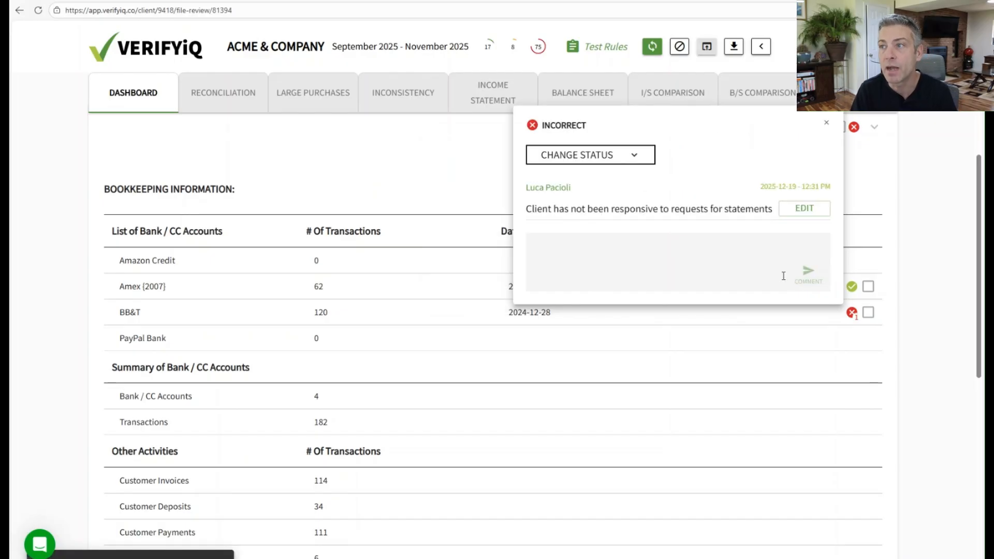
Override the BB&T account's status to correct with the explanation "Requested statements from client"
left_click(623, 160)
left_click(608, 156)
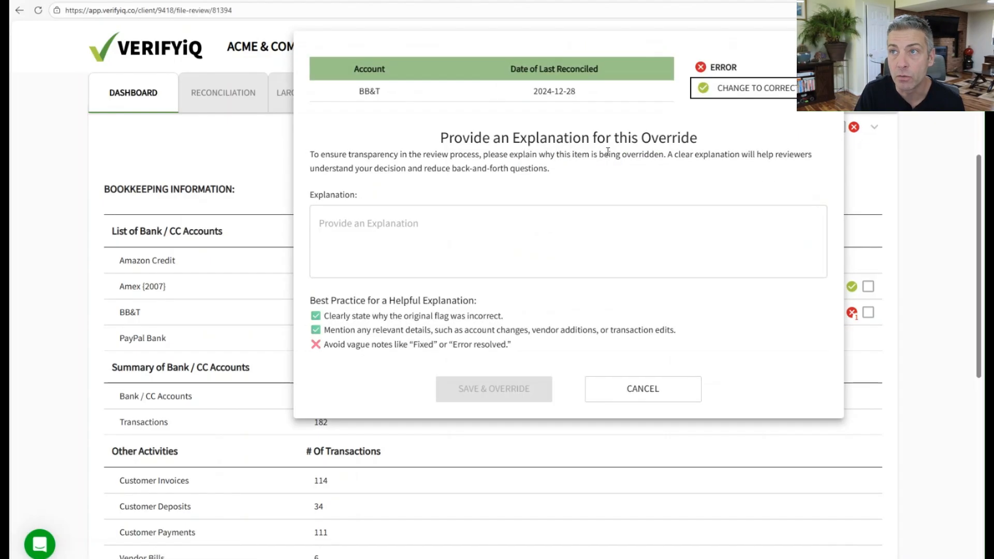
left_click(423, 255)
type("Requested ")
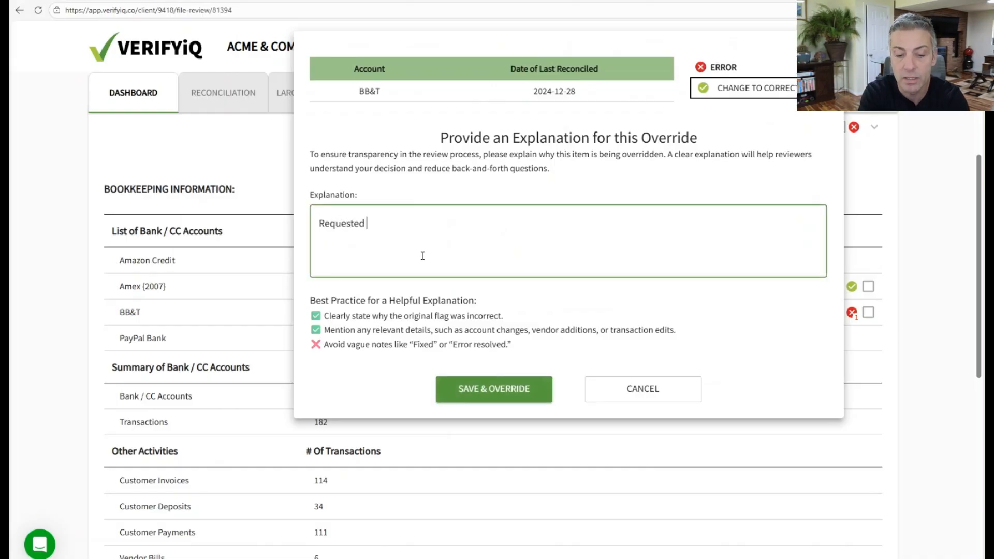
type("statements from client")
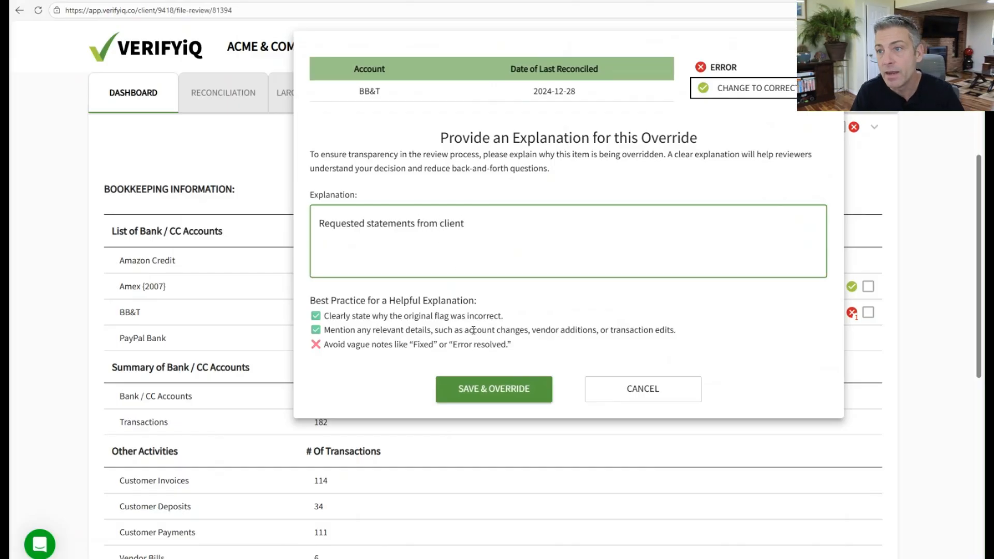
left_click(498, 393)
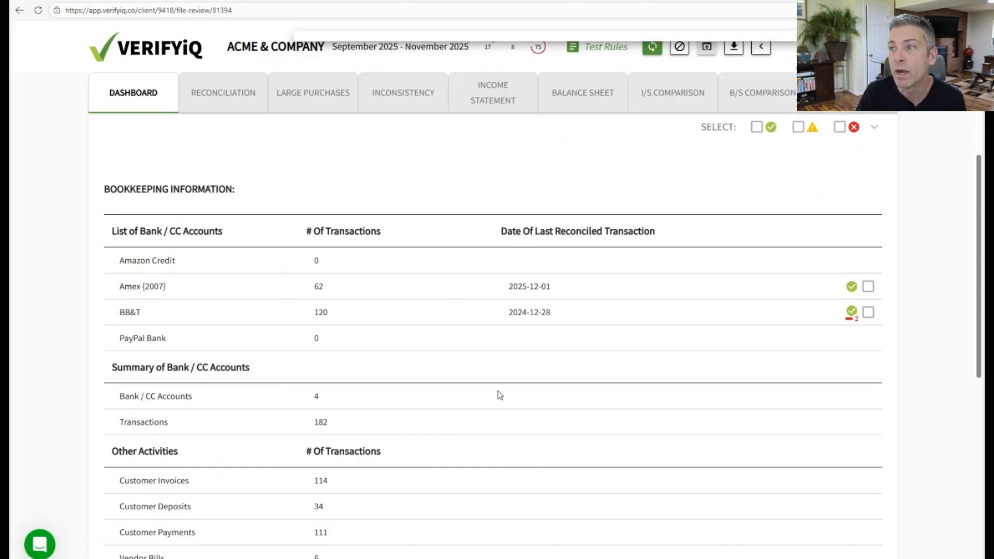
Review the comments and authors recorded on the BB&T override, then check the dashboard's issue summary
left_click(852, 319)
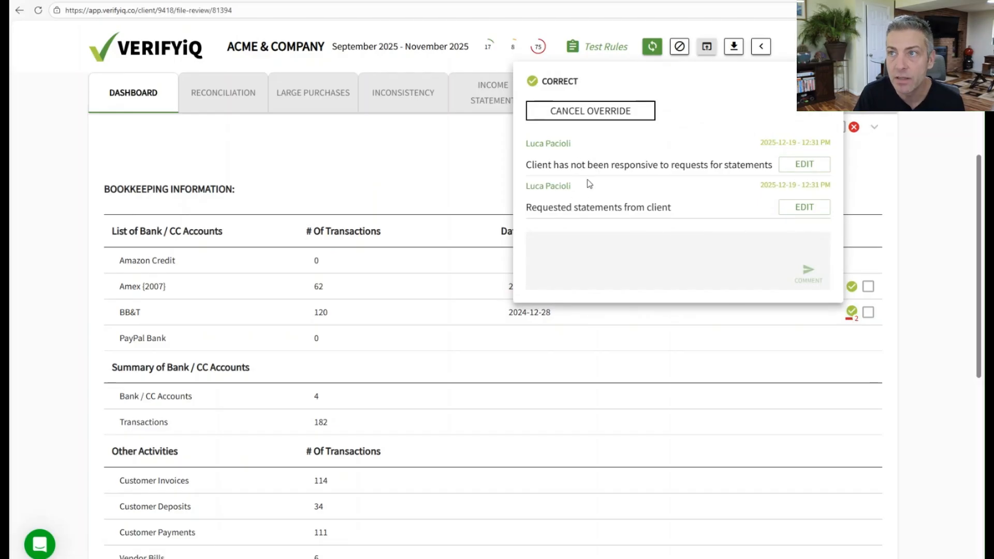
mouse_move(526, 144)
left_mouse_down()
mouse_move(569, 145)
mouse_move(545, 148)
left_mouse_up()
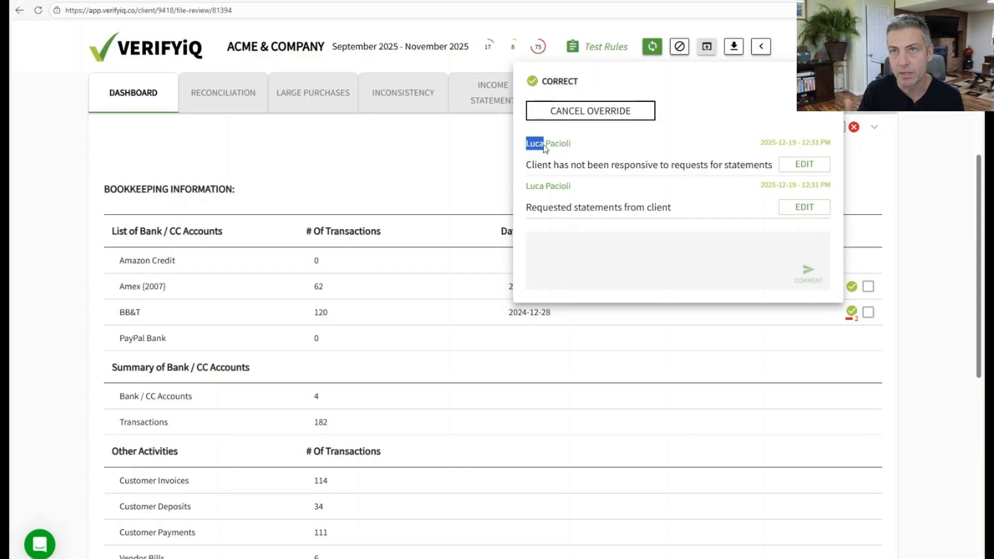
left_click(598, 146)
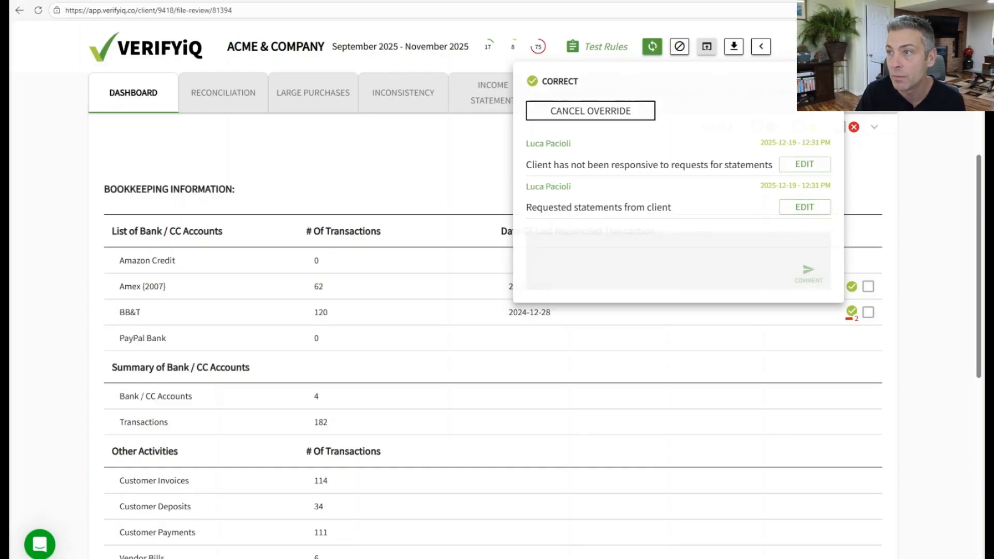
left_click(852, 312)
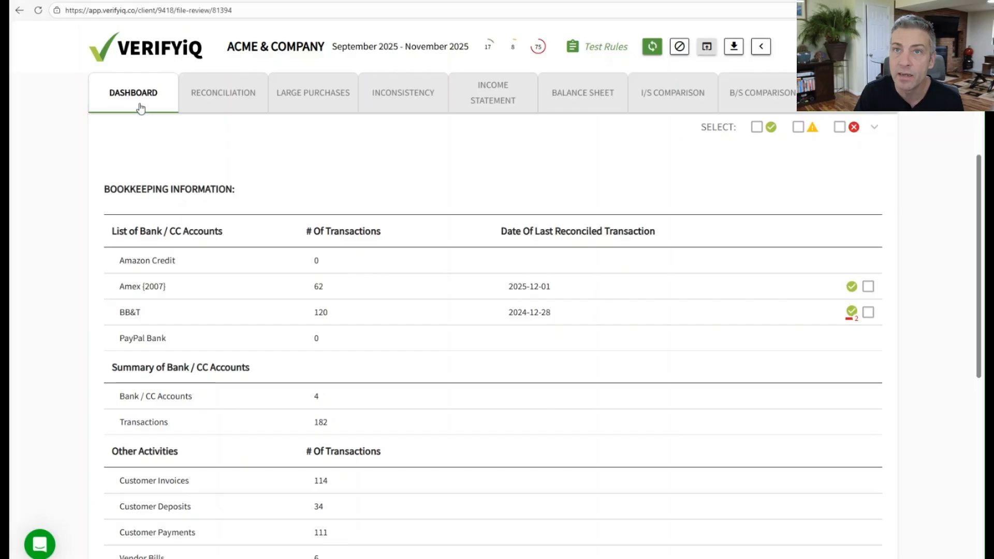
mouse_move(135, 94)
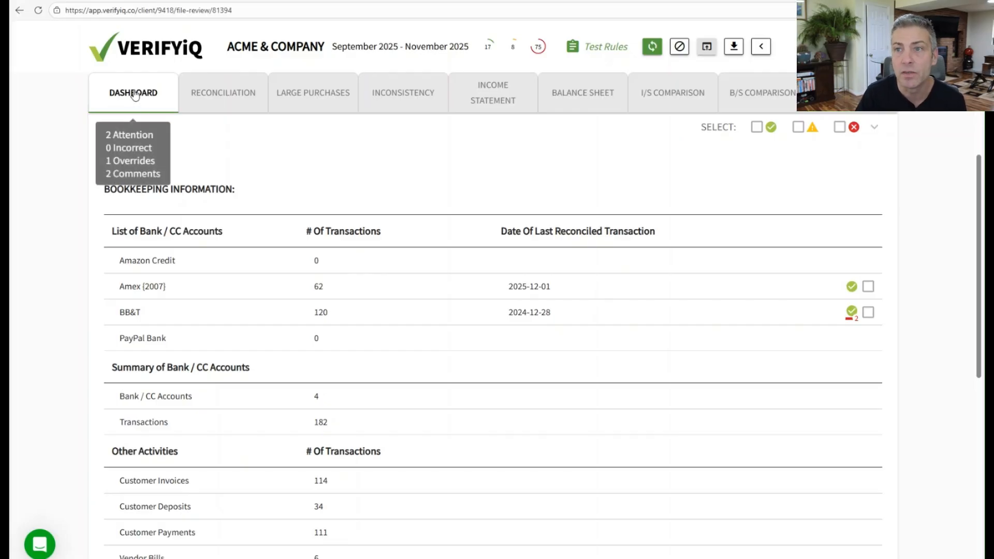
Examine the dashboard's Other Activities transaction counts and New Items section, and return to the review header
scroll(404, 341, "down", 5)
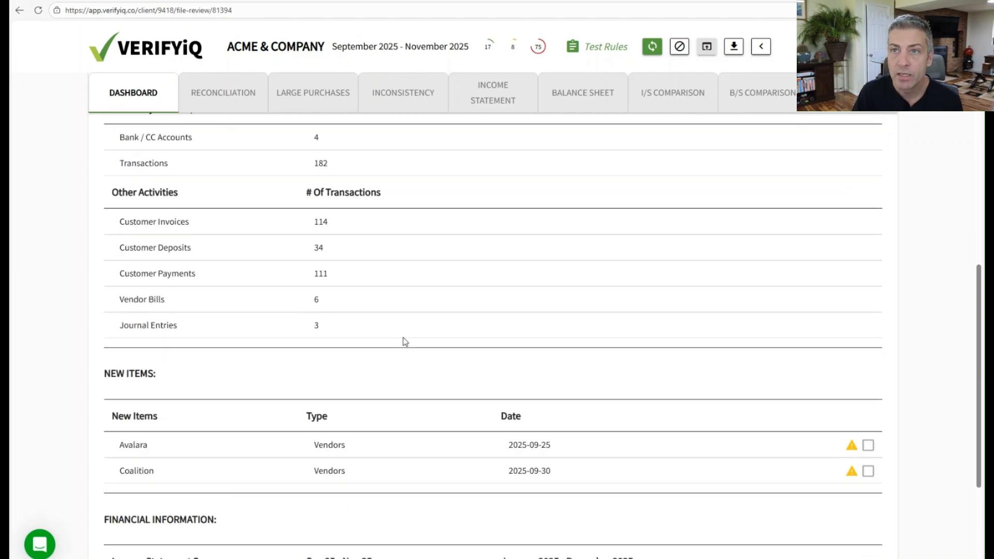
scroll(405, 342, "up", 2)
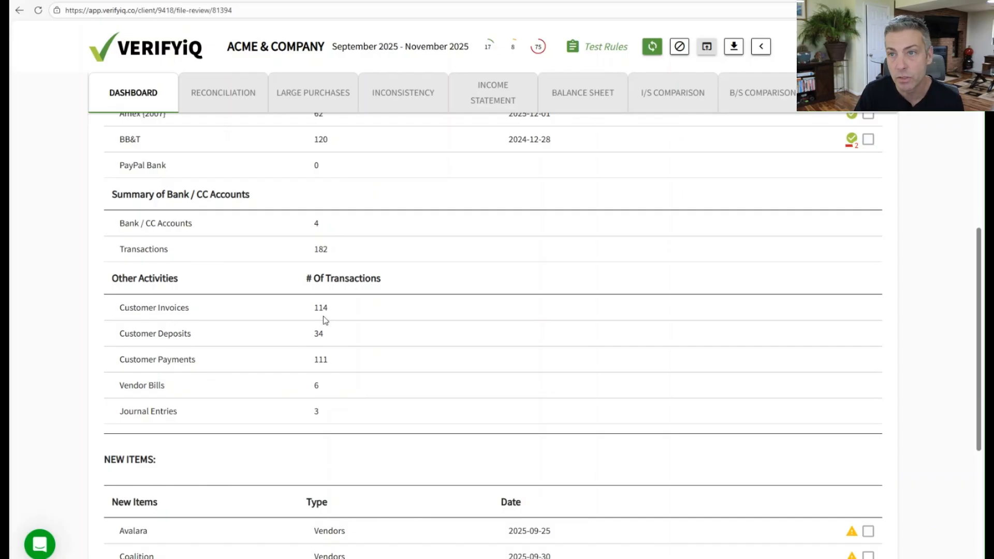
left_click_drag(315, 360, 326, 399)
left_click(326, 399)
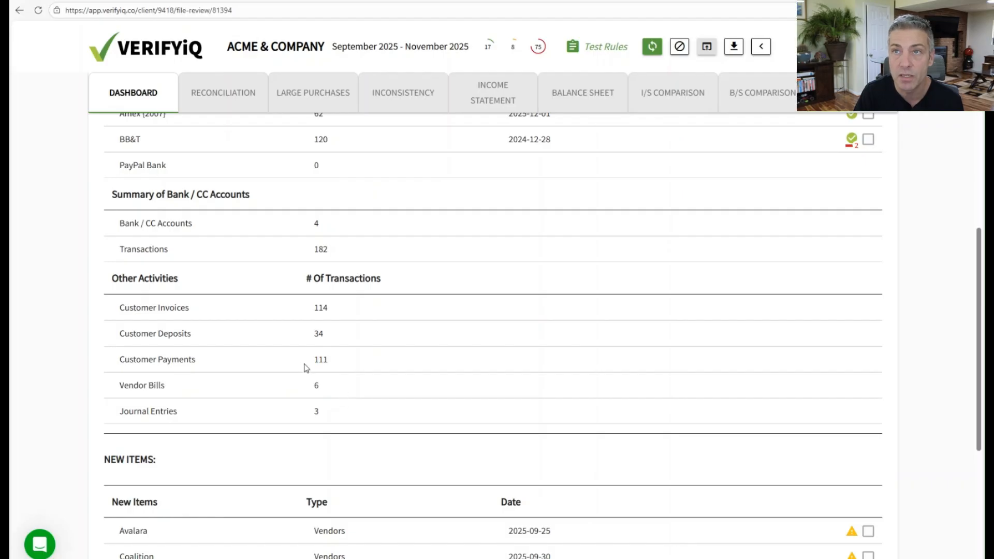
scroll(378, 357, "up", 7)
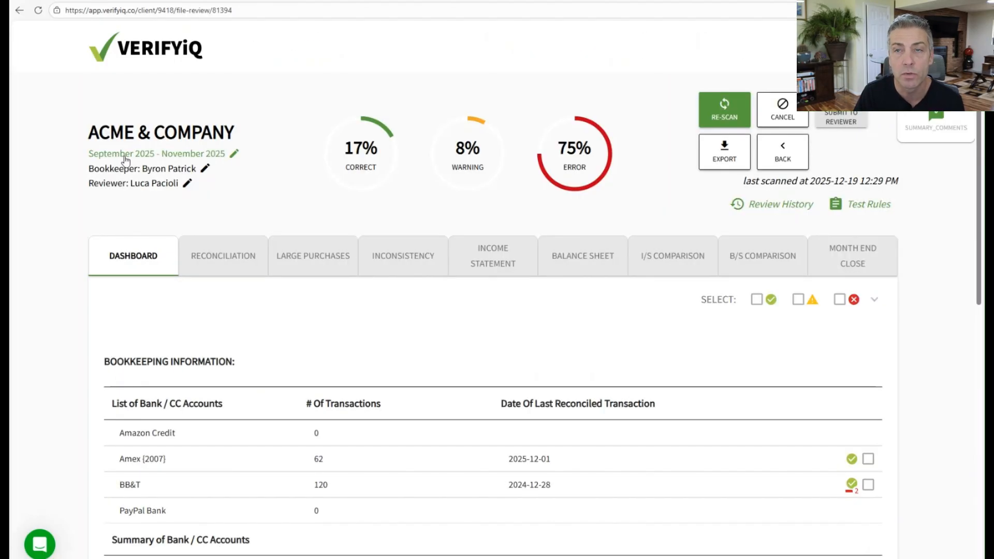
Inspect the options for updating the review period and for reassigning the review's bookkeeper and reviewer
left_click(234, 155)
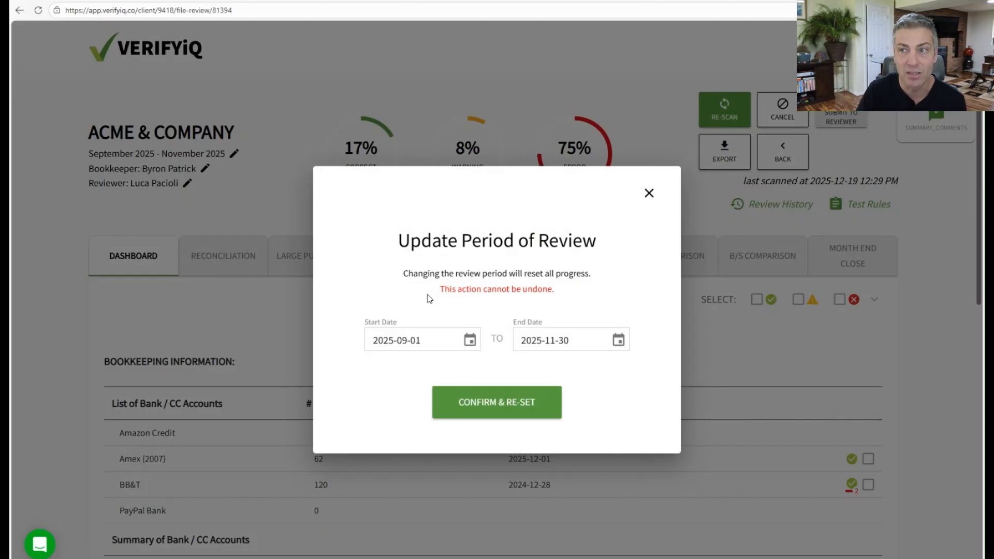
left_click(647, 194)
left_click(205, 169)
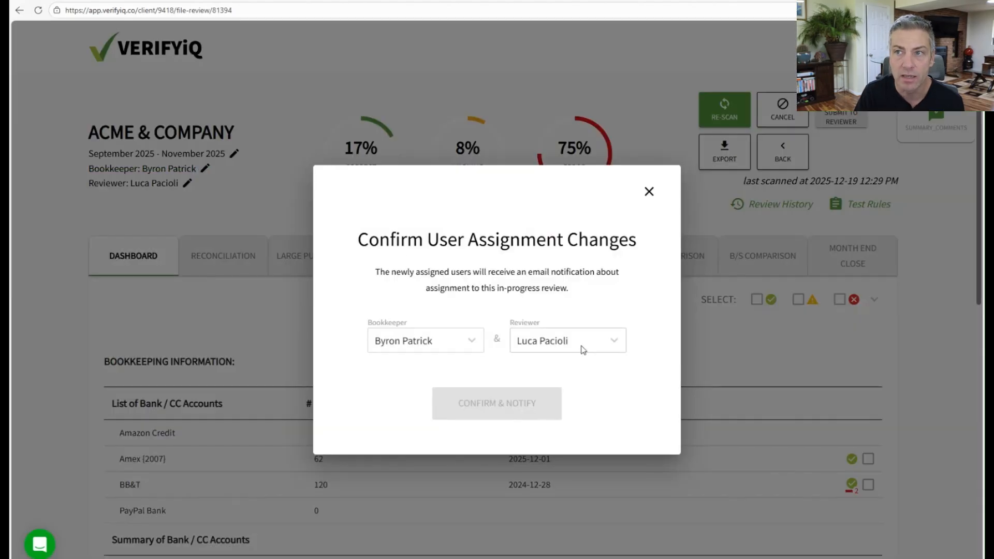
left_click(648, 193)
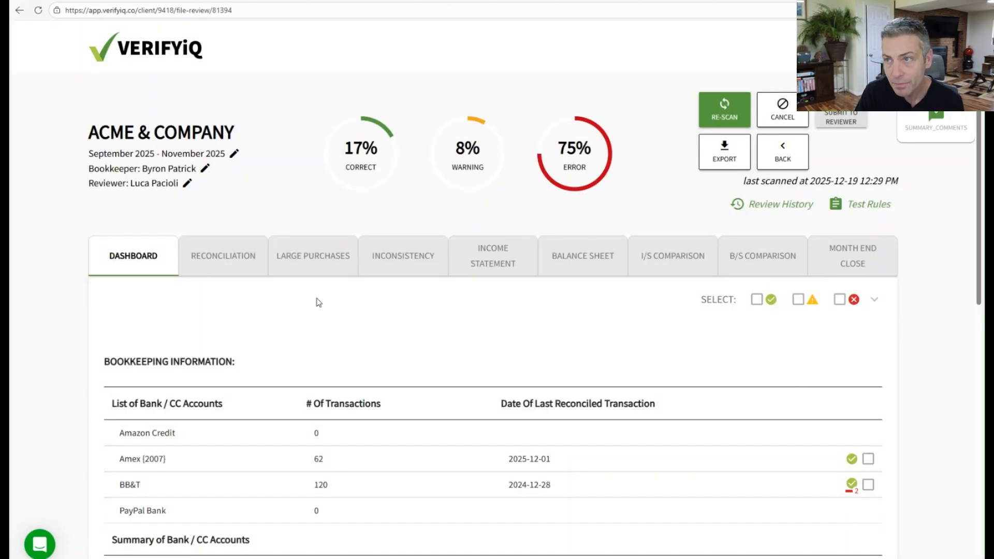
Override all warning items on the dashboard to correct with the shared explanation "Reviewed and approved"
scroll(318, 302, "down", 10)
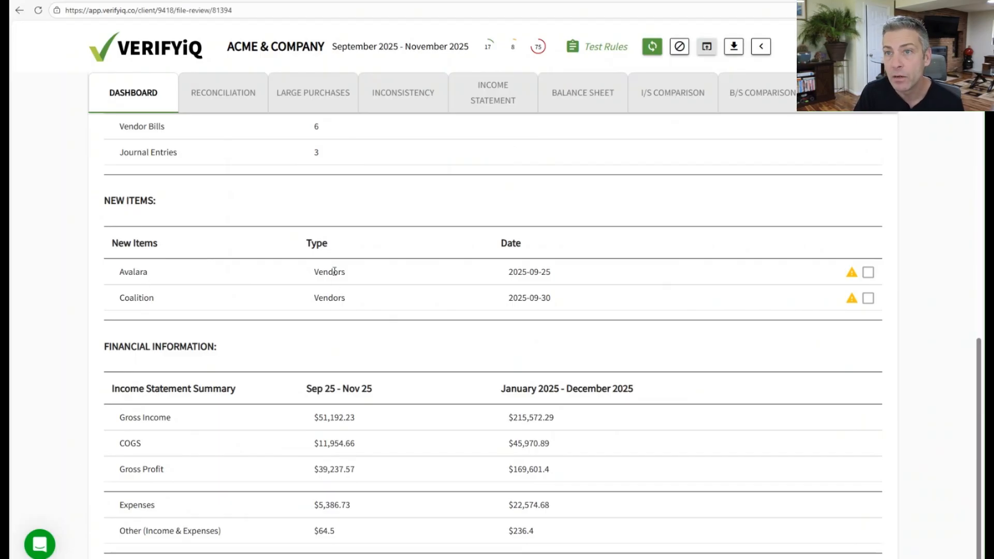
scroll(667, 302, "up", 12)
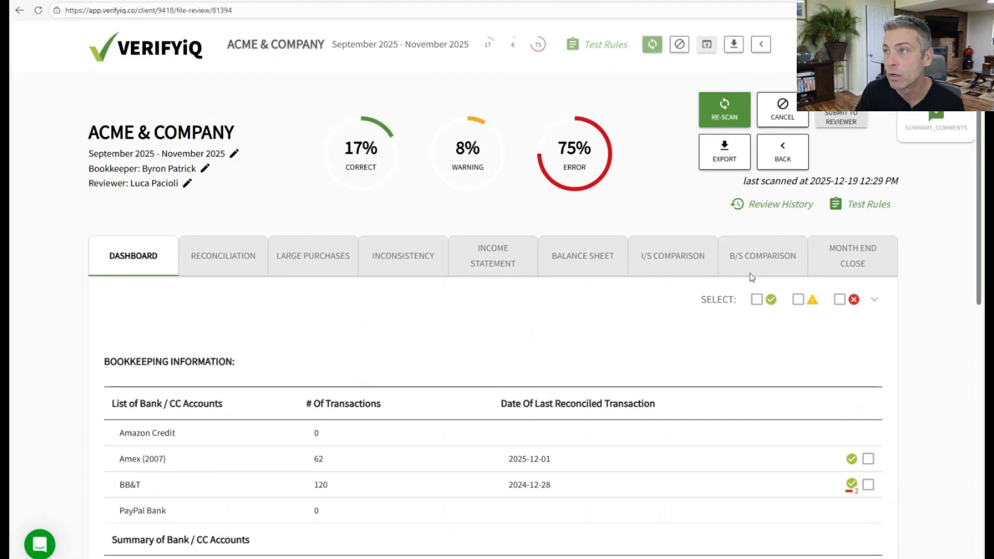
left_click(797, 300)
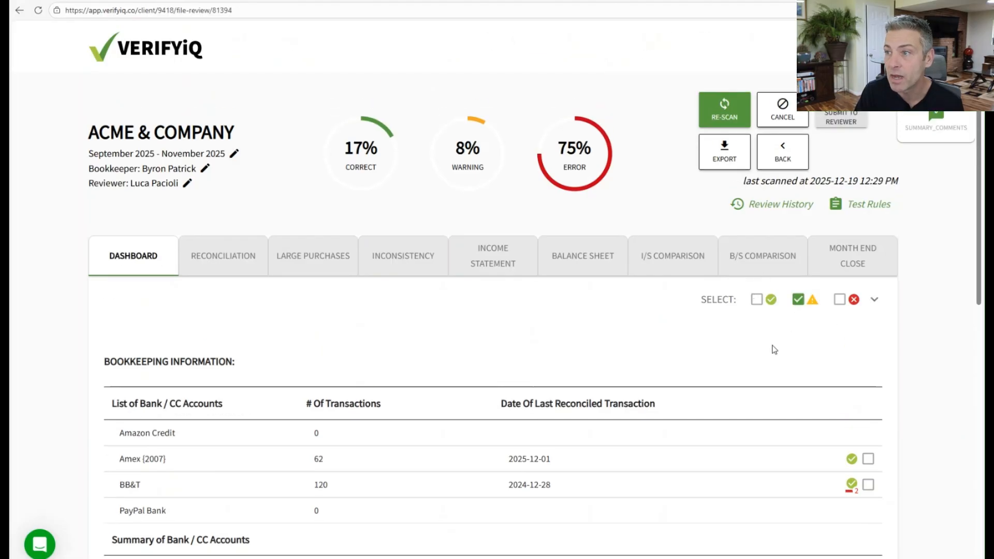
scroll(772, 349, "down", 10)
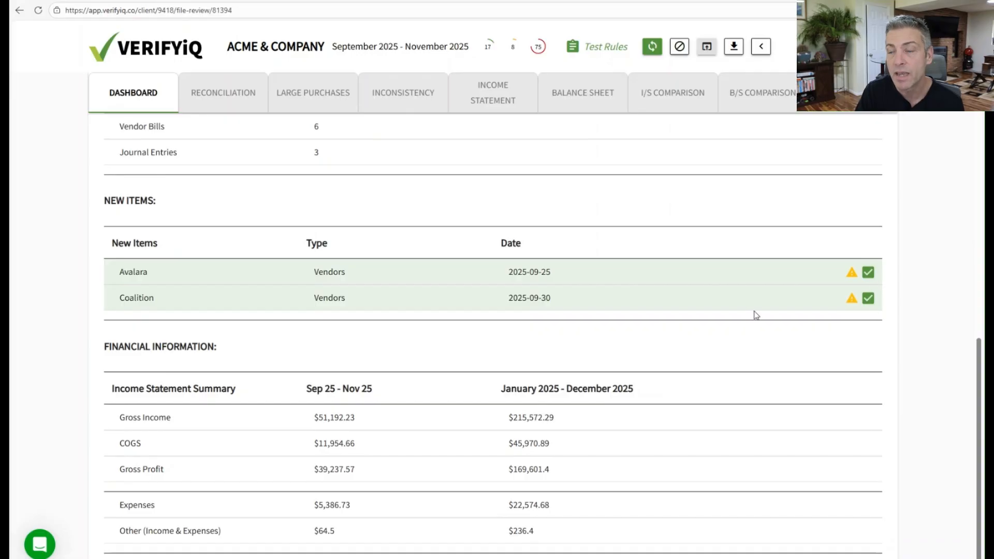
scroll(755, 314, "up", 10)
left_click(874, 300)
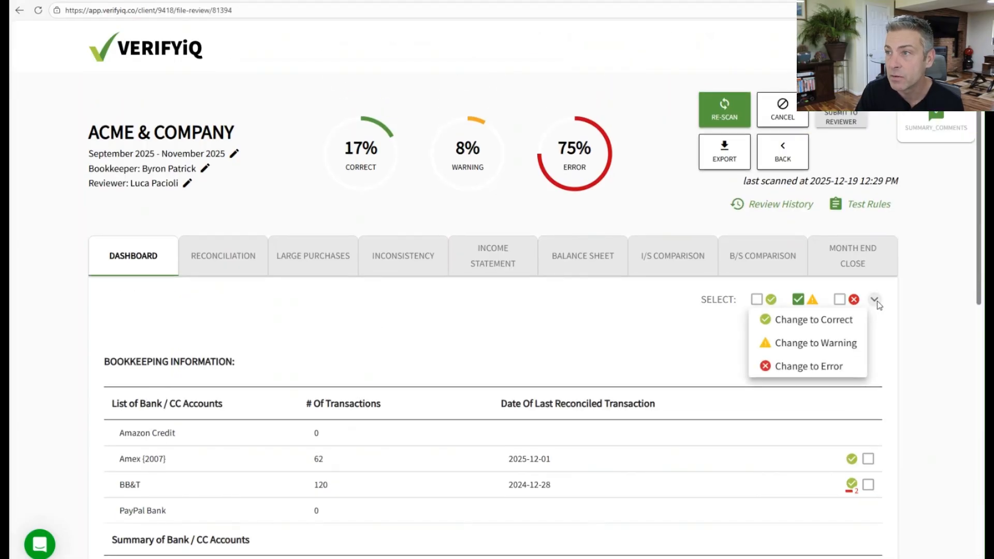
left_click(806, 320)
left_click(408, 228)
type("Reviewed and approved")
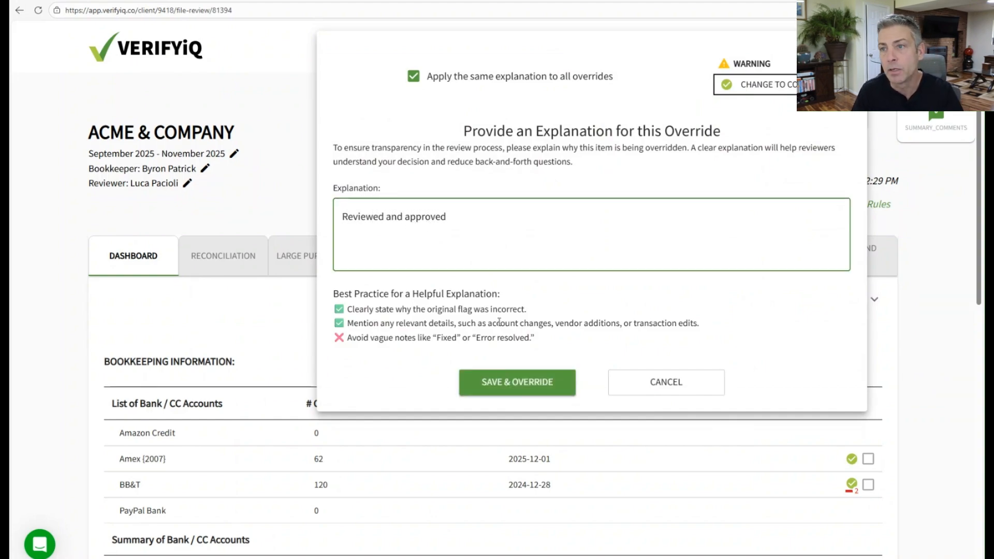
left_click(511, 383)
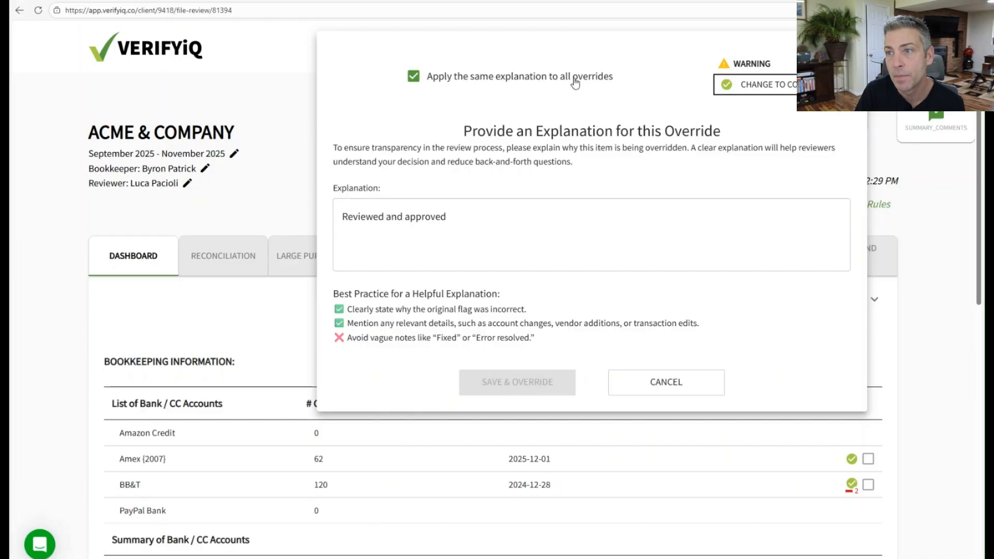
left_click(568, 373)
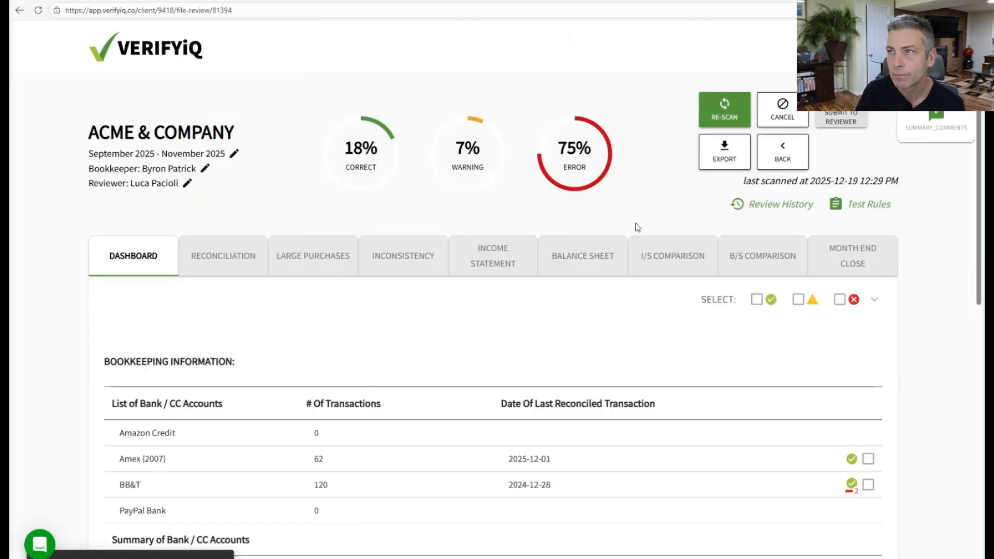
Check the dashboard's New Items and Financial Information sections, and examine the reconciliation listing of unreconciled transactions
scroll(656, 279, "down", 10)
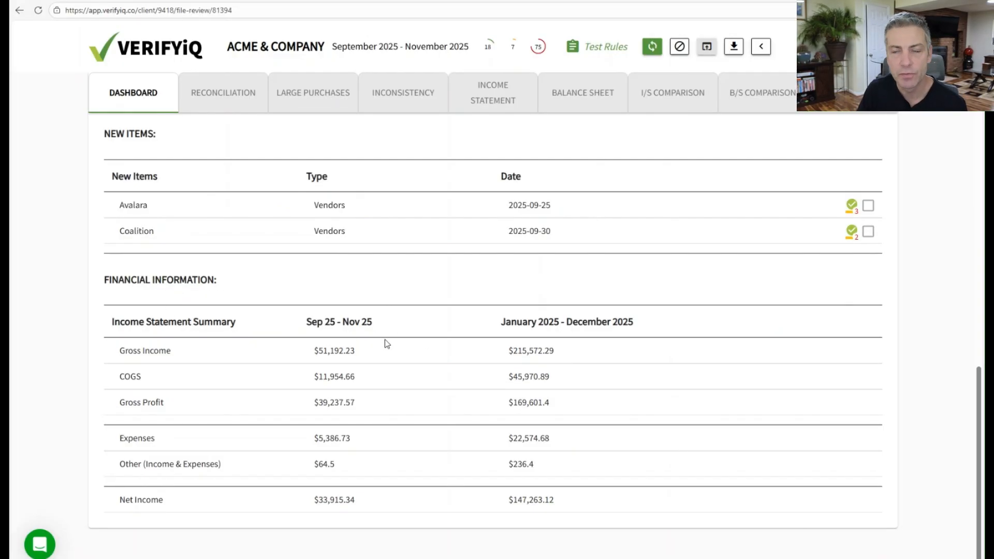
scroll(368, 391, "up", 10)
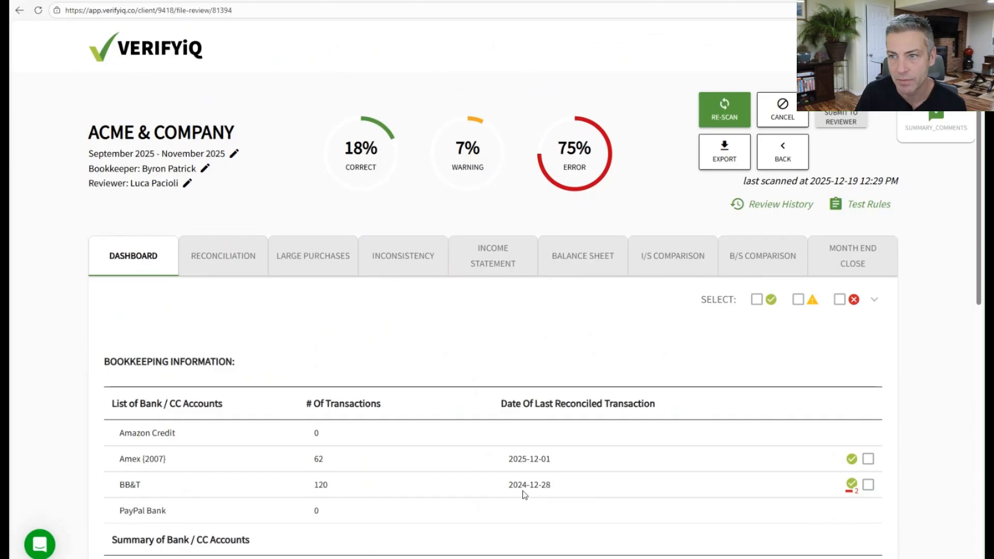
left_click(222, 259)
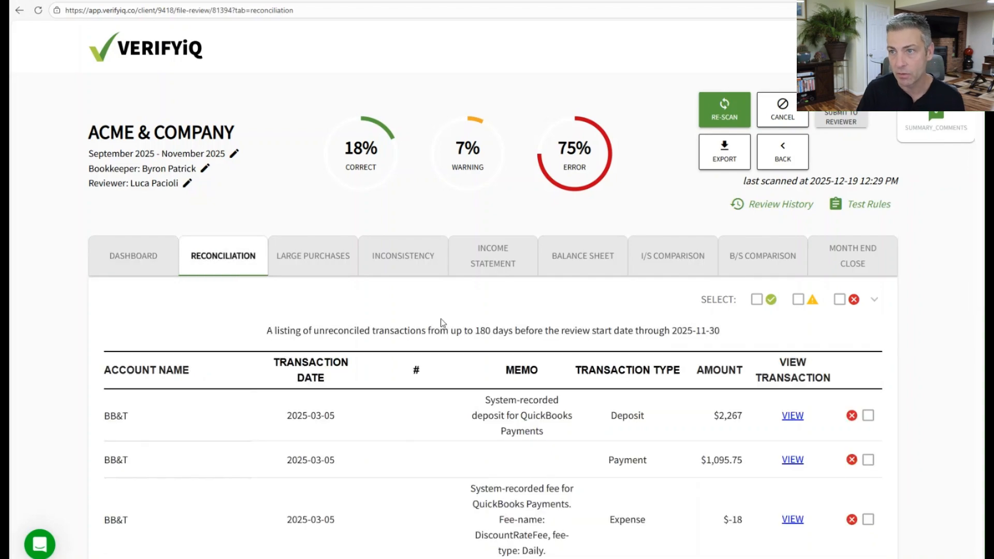
scroll(452, 326, "down", 5)
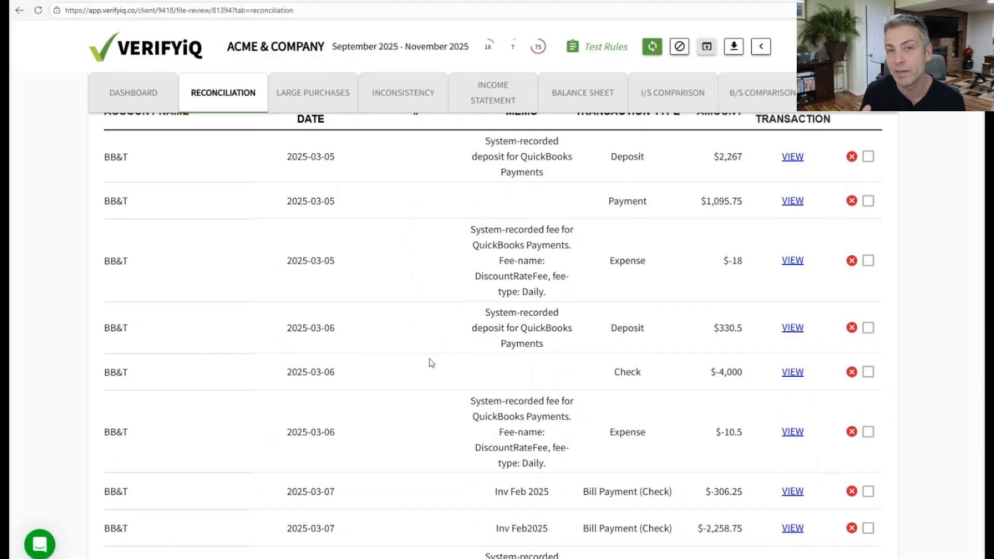
scroll(495, 355, "up", 3)
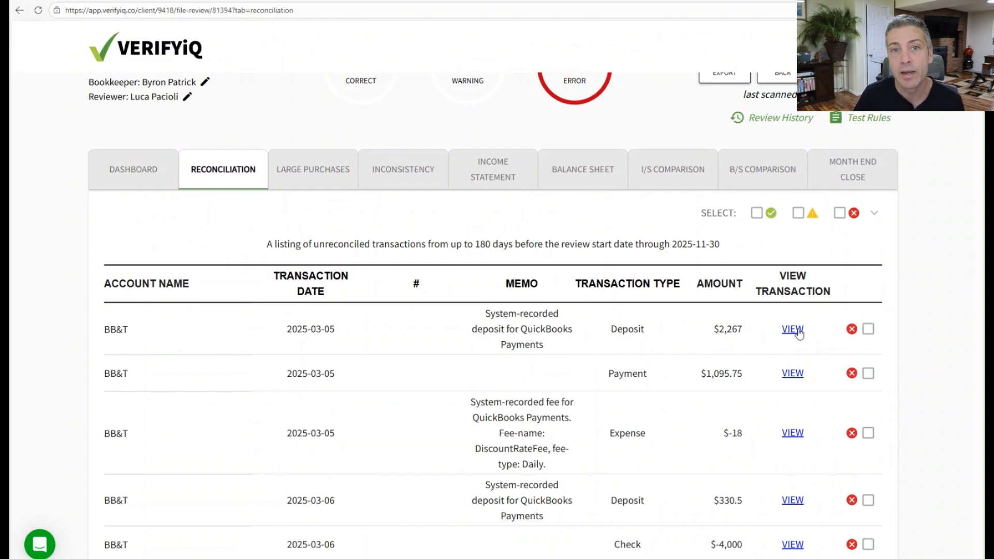
scroll(800, 331, "up", 2)
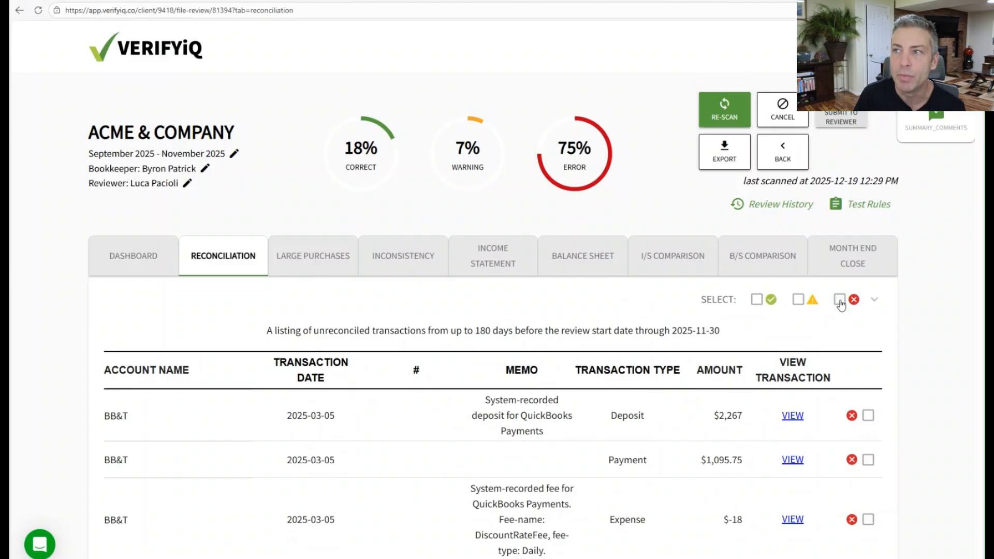
Select all reconciliation errors and override the first three to correct with individual explanations "Note", "Note 2" and "Note 3"
left_click(839, 301)
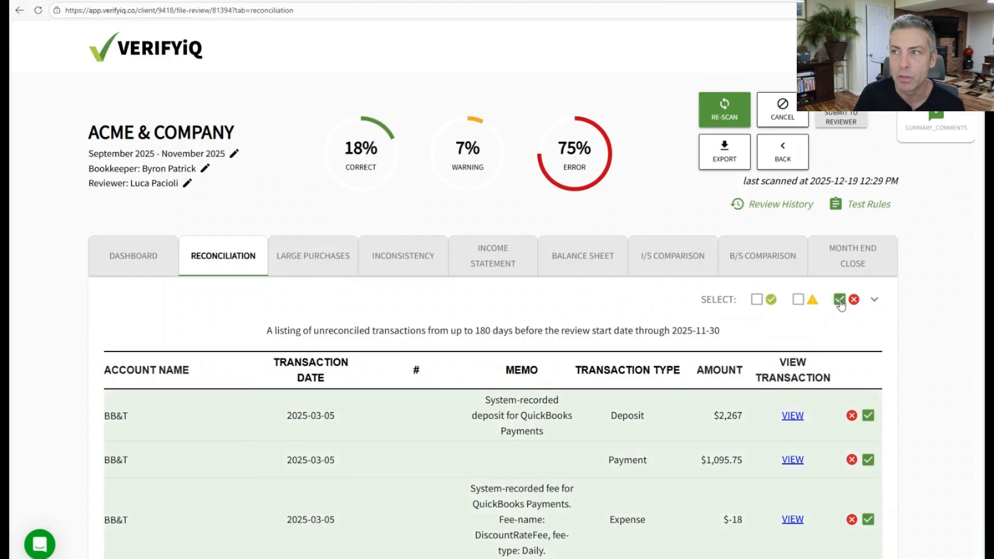
left_click(874, 300)
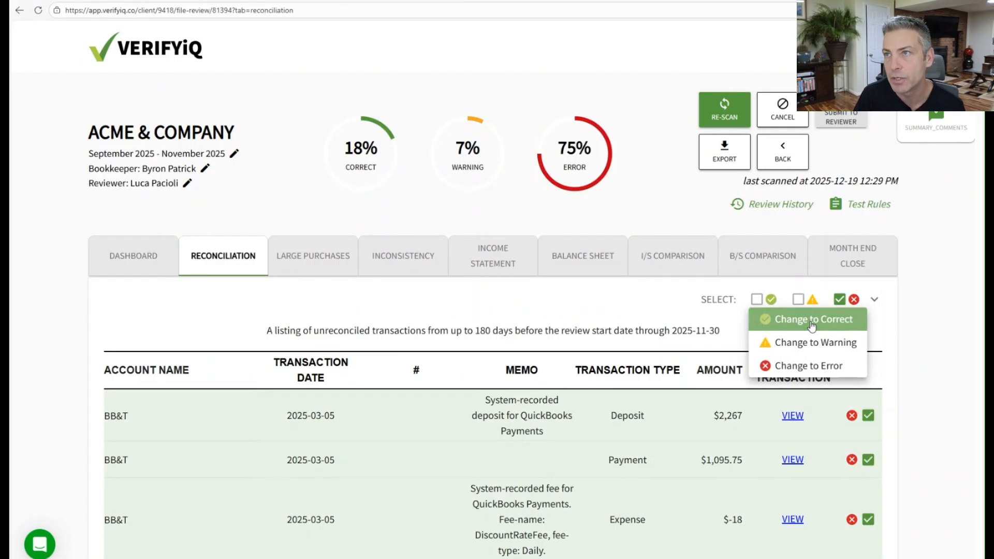
left_click(830, 320)
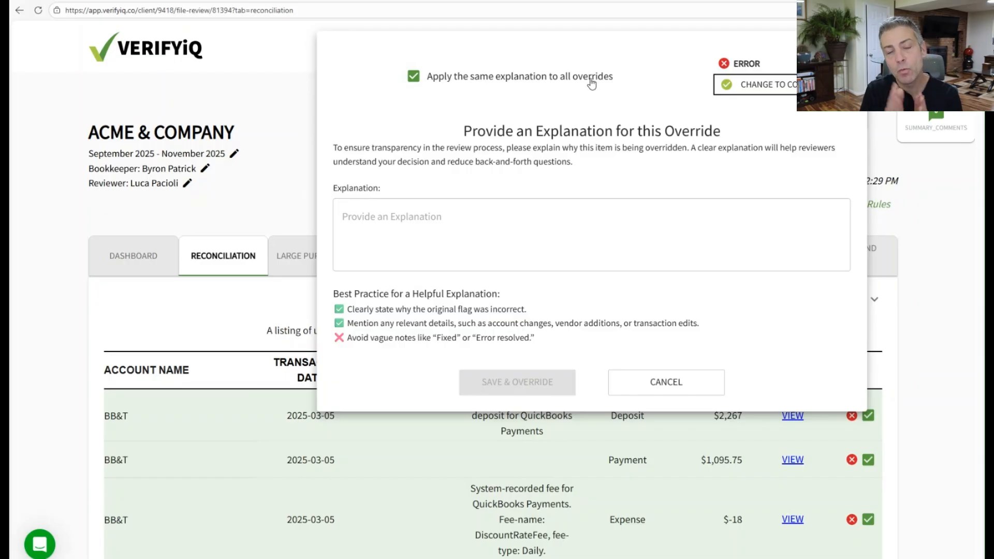
left_click(413, 76)
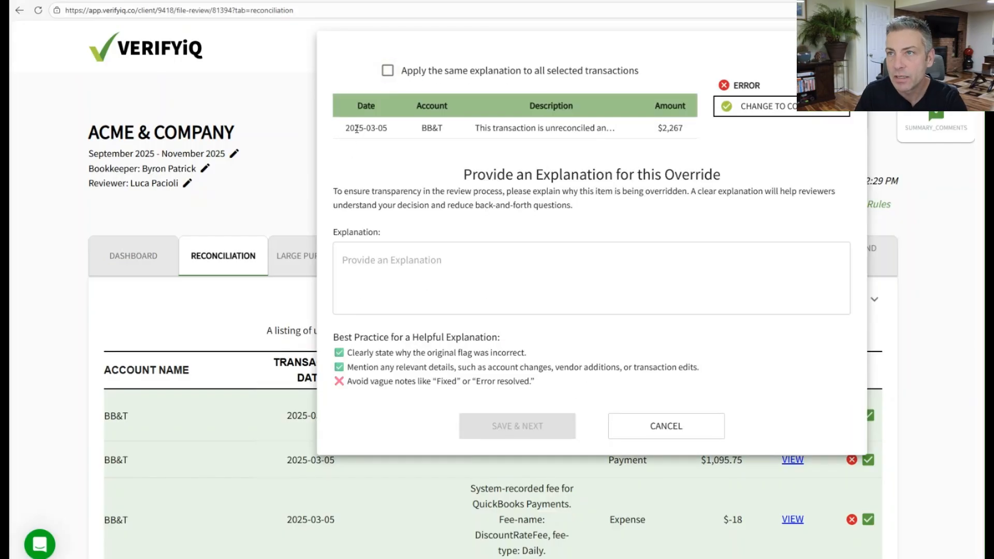
left_click(393, 279)
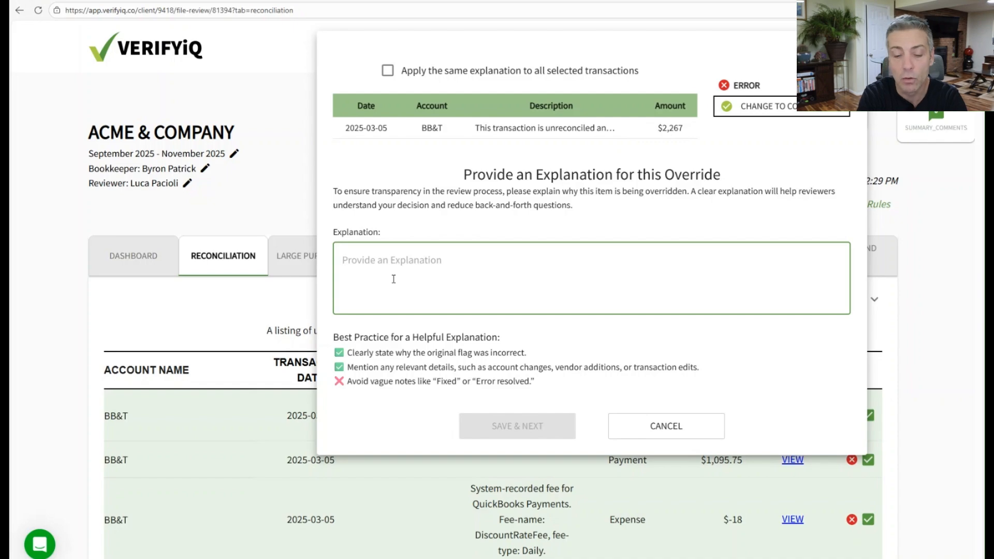
type("Note")
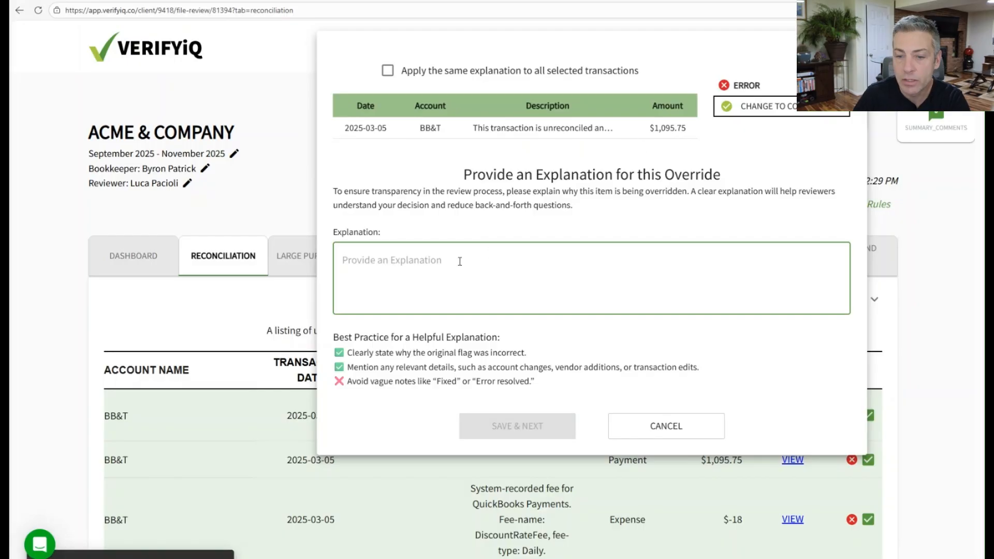
type("Note 2")
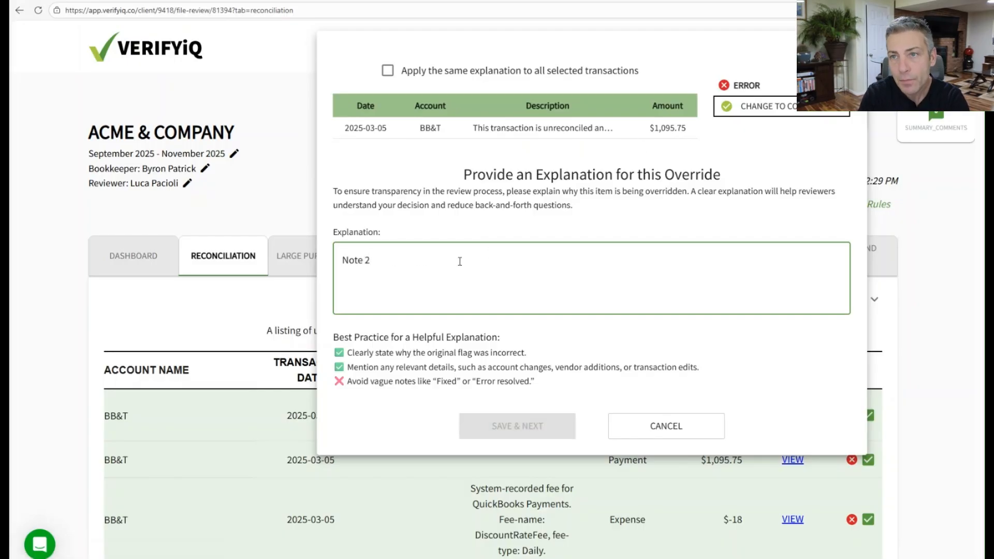
type("Note 3")
key("Return")
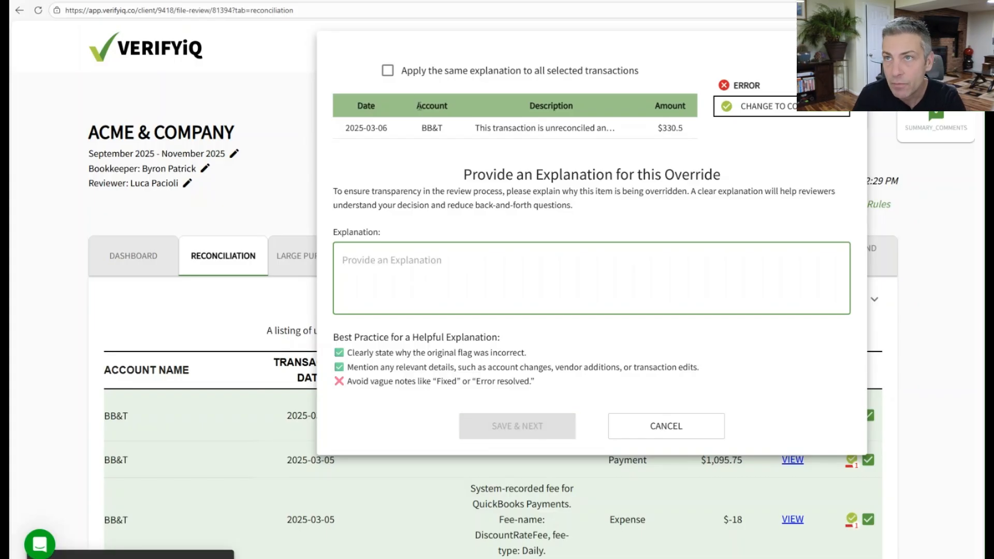
Override all remaining selected reconciliation errors to correct with the shared explanation "Override"
left_click(388, 71)
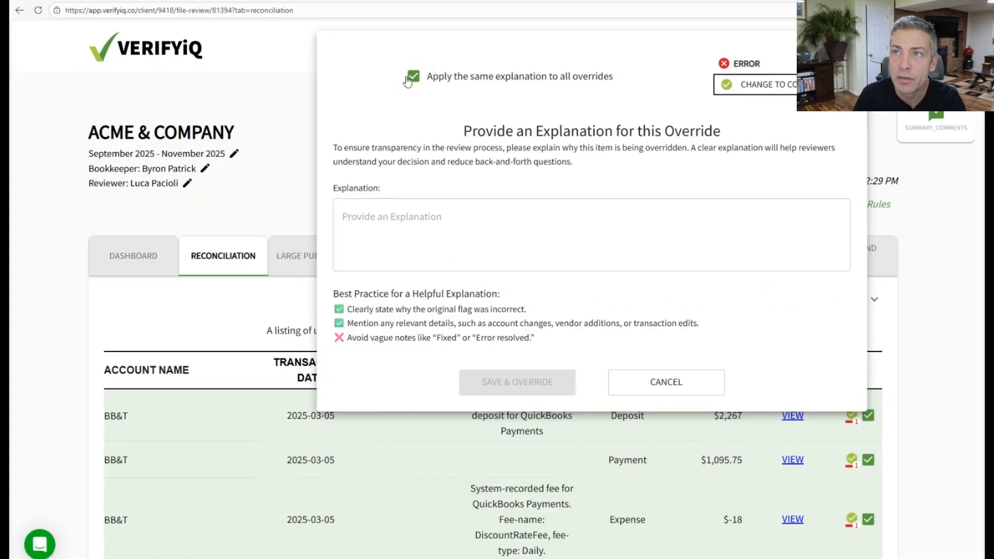
left_click(398, 229)
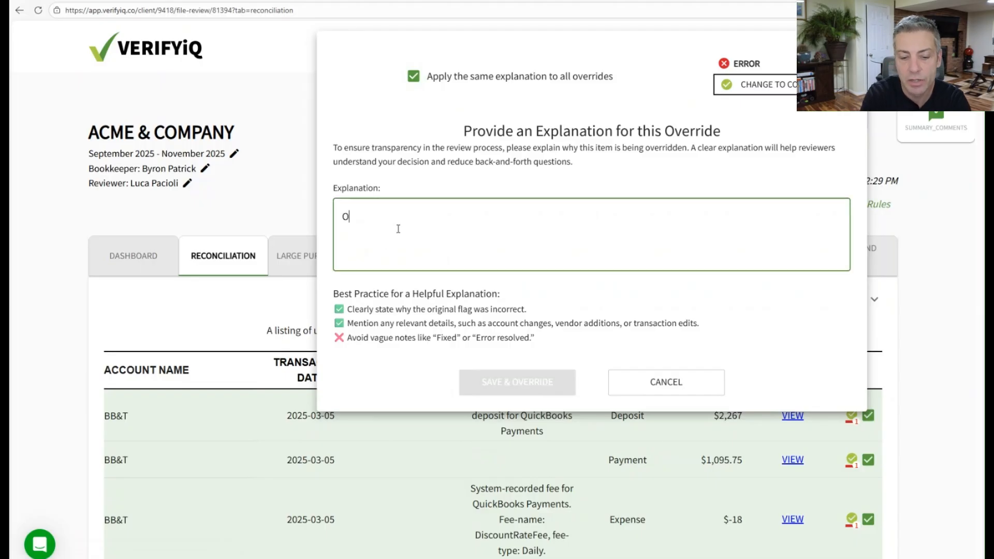
type("Override")
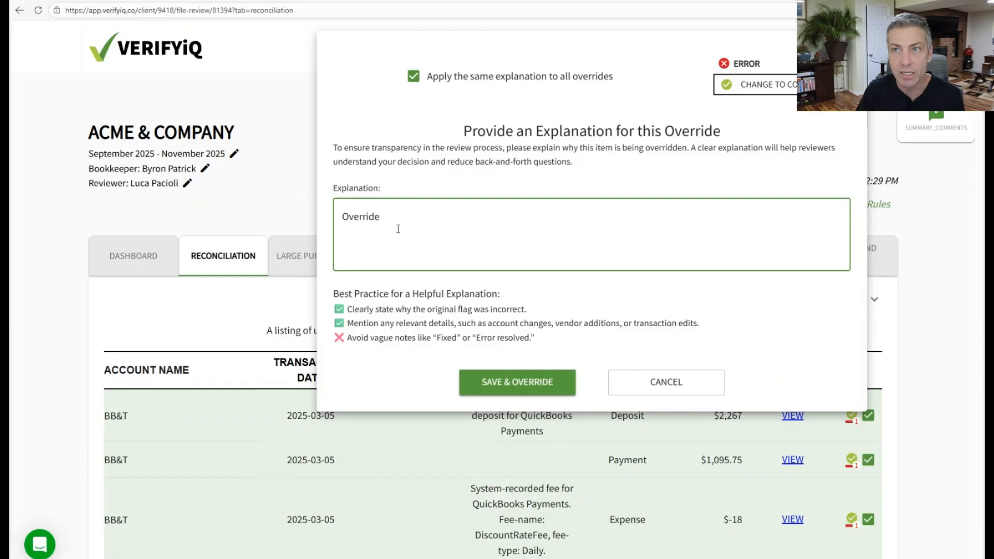
left_click(518, 383)
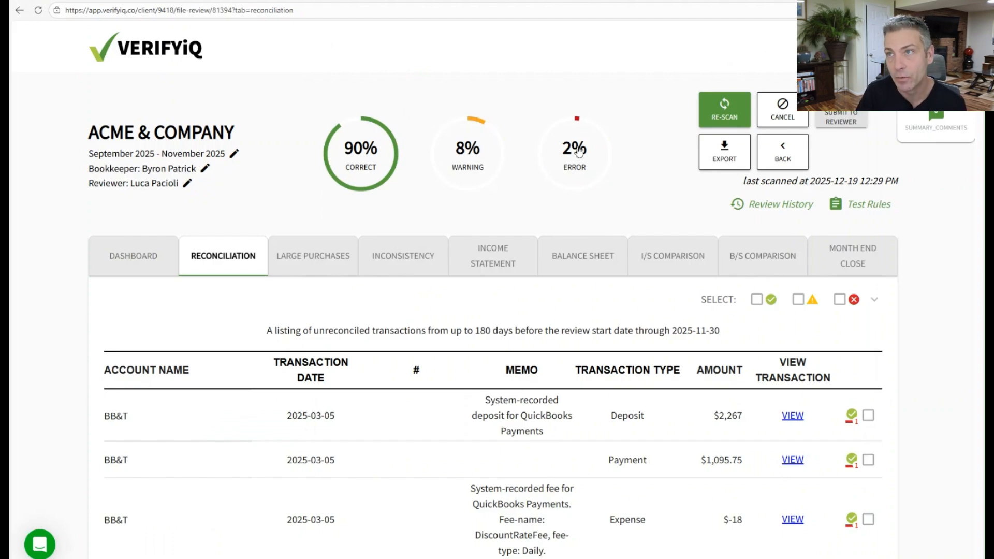
Review the override notes recorded on the first three BB&T reconciliation transactions, and return to the review header
scroll(825, 358, "down", 5)
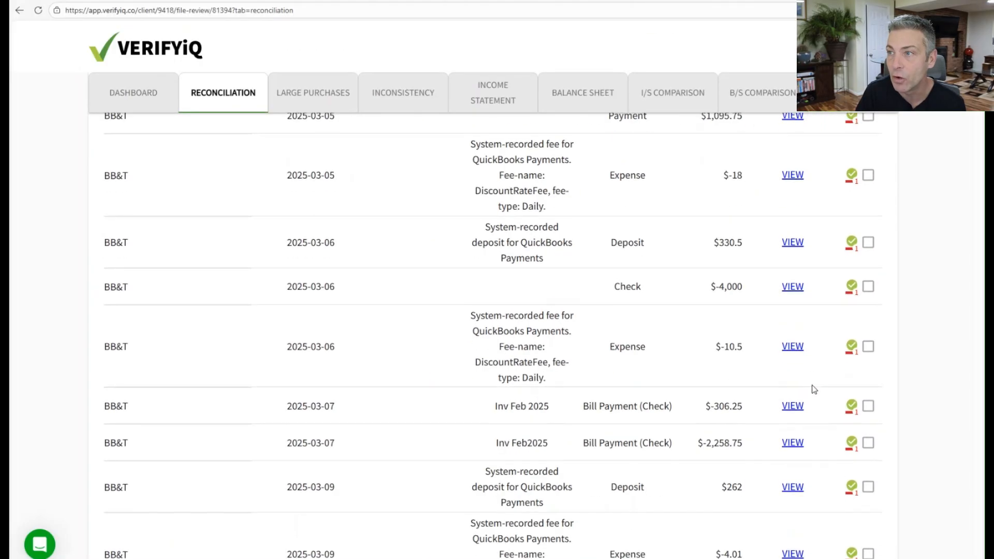
scroll(816, 383, "up", 3)
scroll(820, 371, "up", 2)
left_click(851, 329)
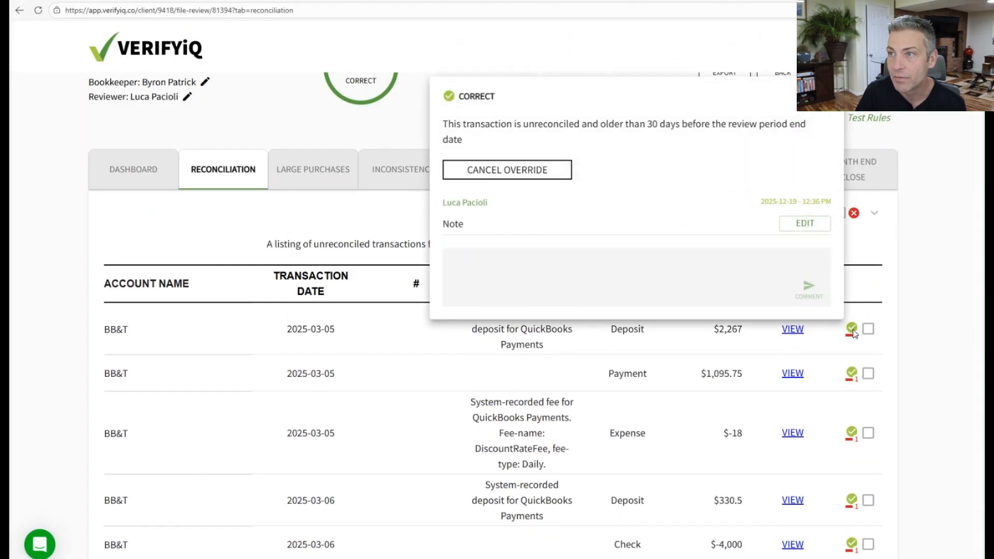
left_click(850, 372)
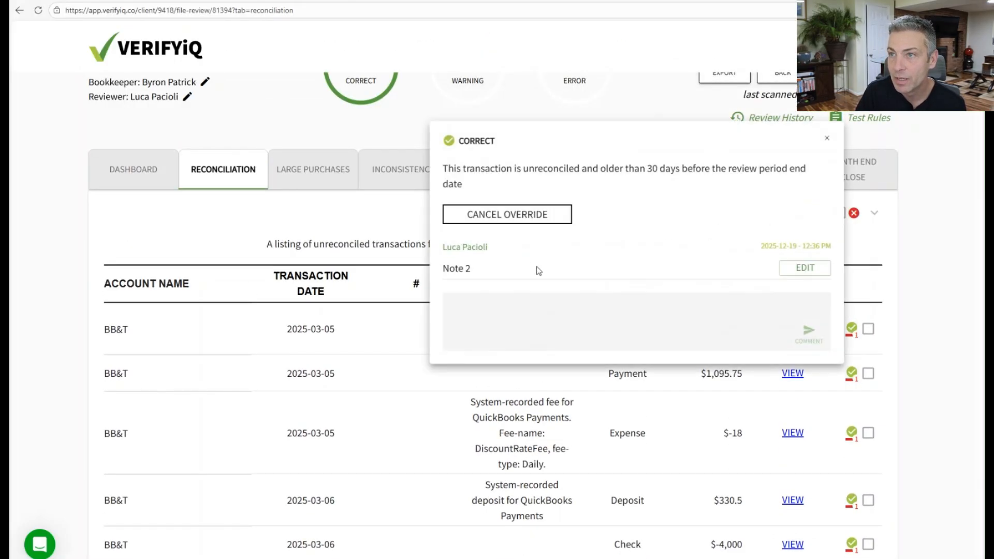
left_click(851, 432)
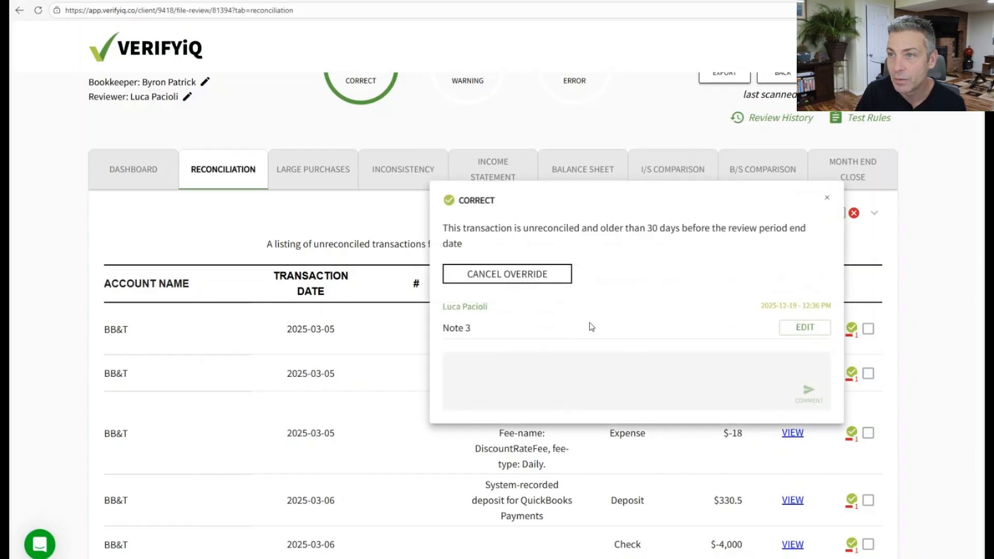
left_click(770, 469)
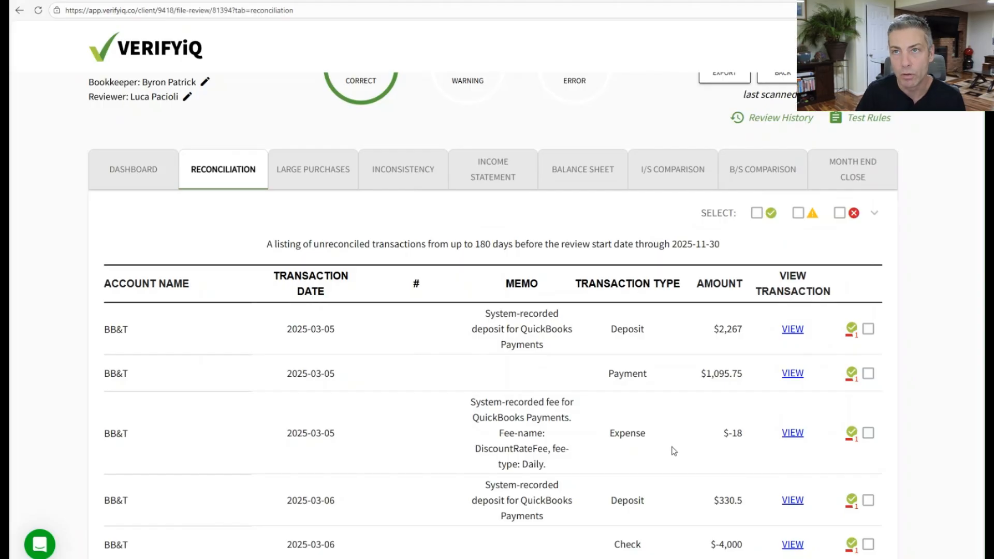
scroll(467, 407, "up", 3)
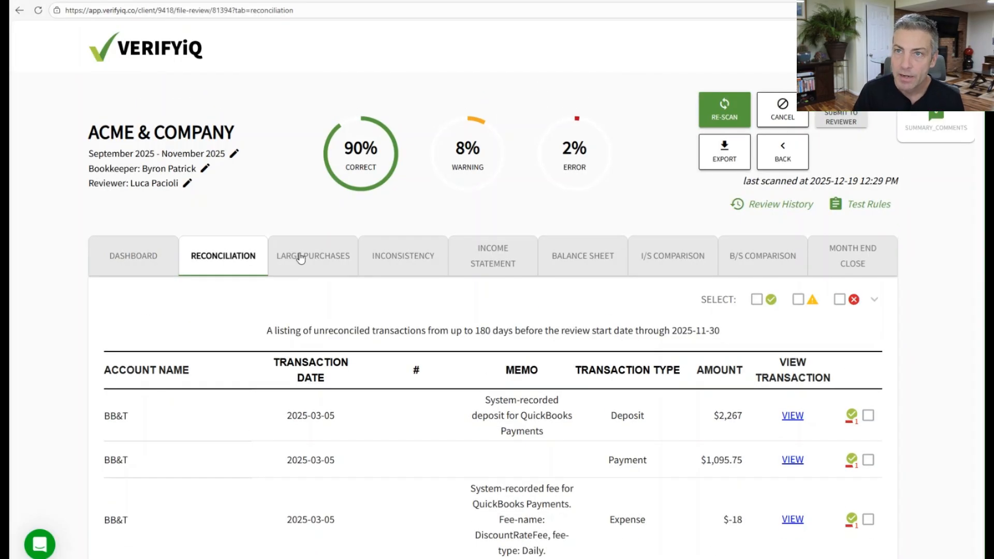
Check the Large Purchases test, and examine the client's test rules for Client Dashboard, New Items and Reconciliation
left_click(303, 257)
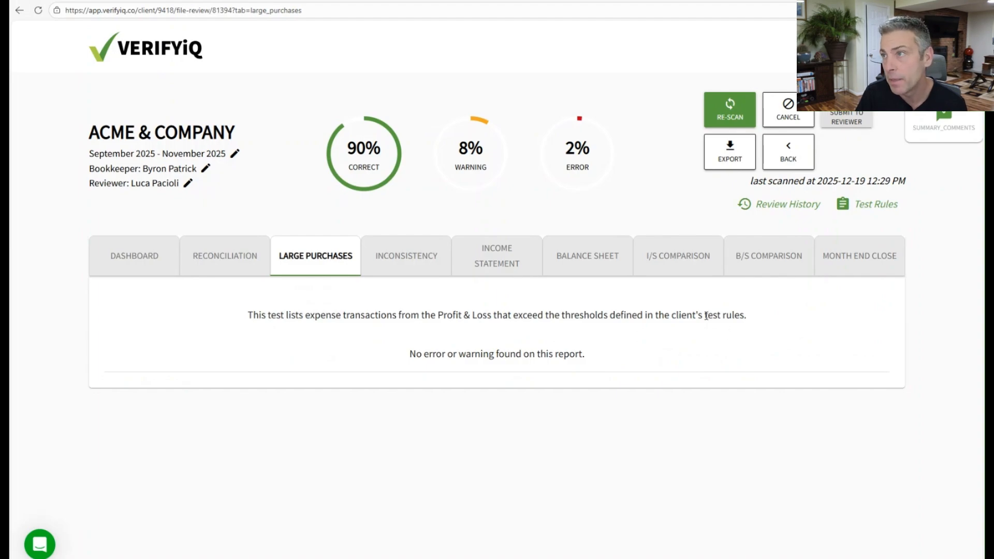
left_click(868, 208)
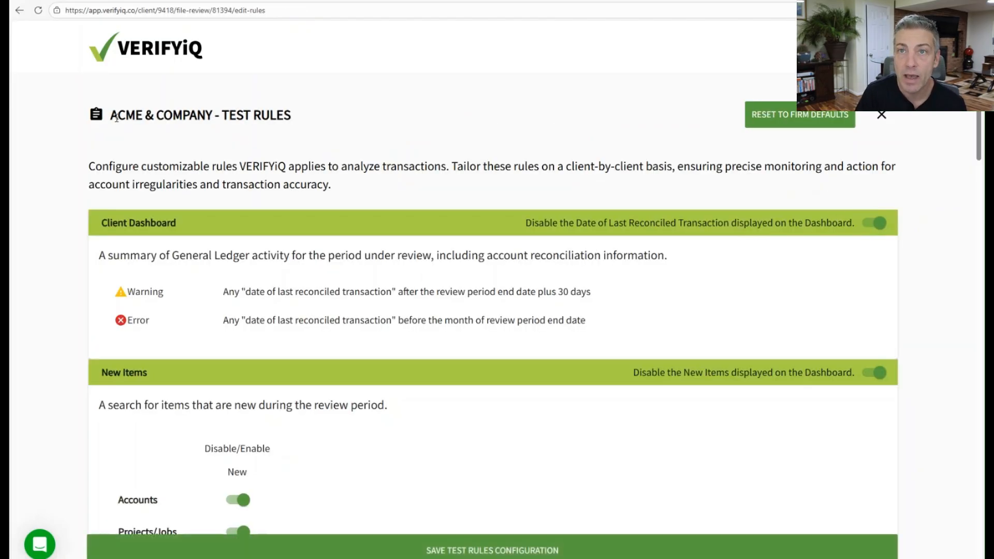
left_click_drag(118, 115, 297, 113)
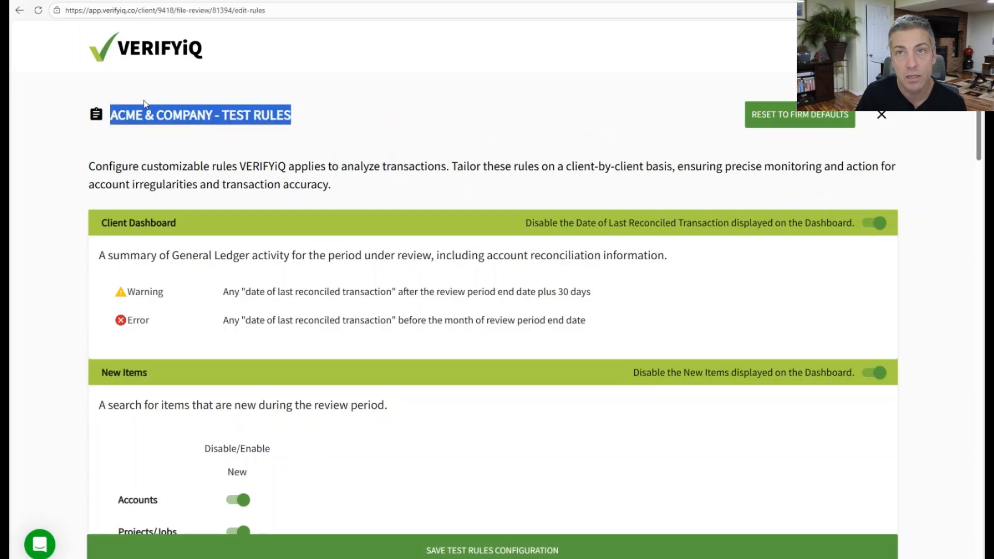
left_click(154, 141)
scroll(155, 140, "down", 2)
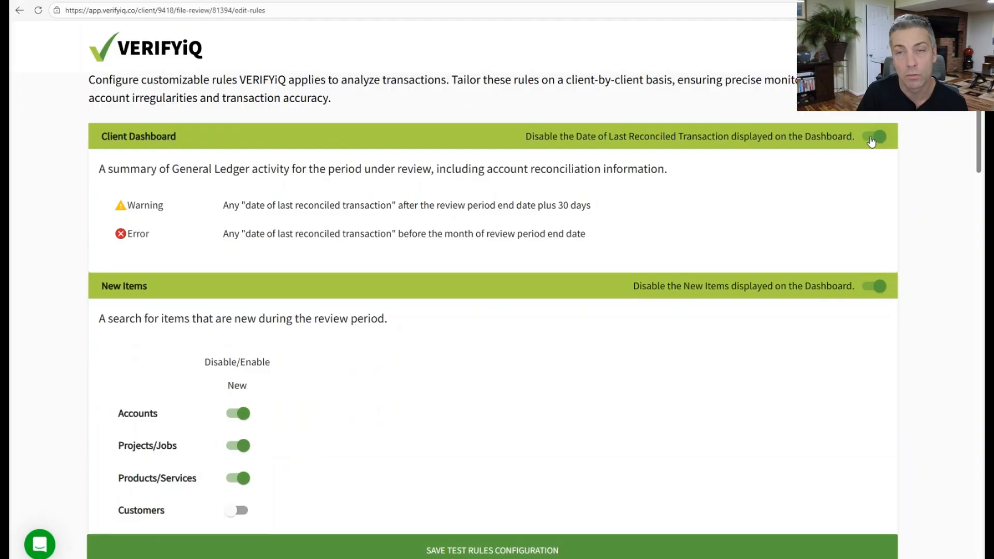
scroll(534, 222, "down", 3)
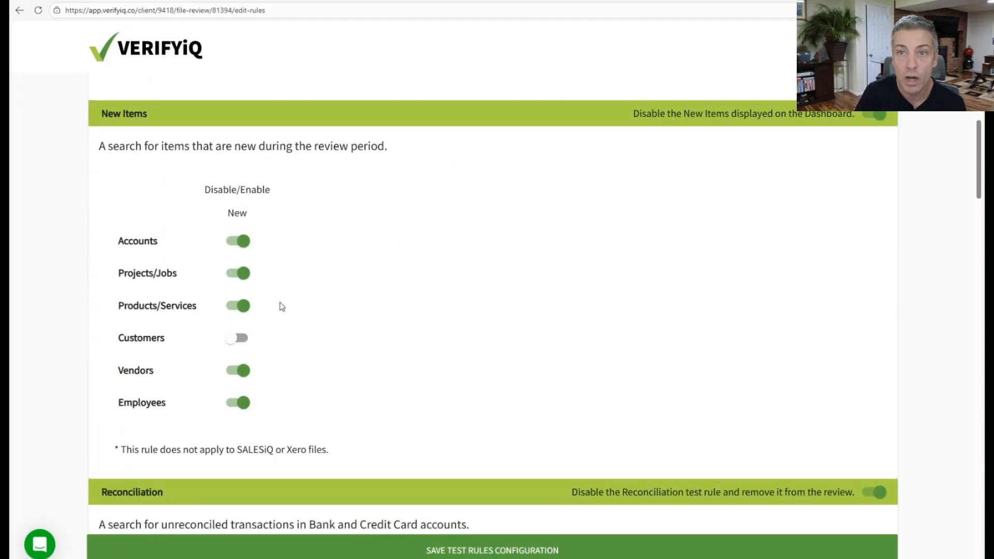
scroll(364, 392, "down", 3)
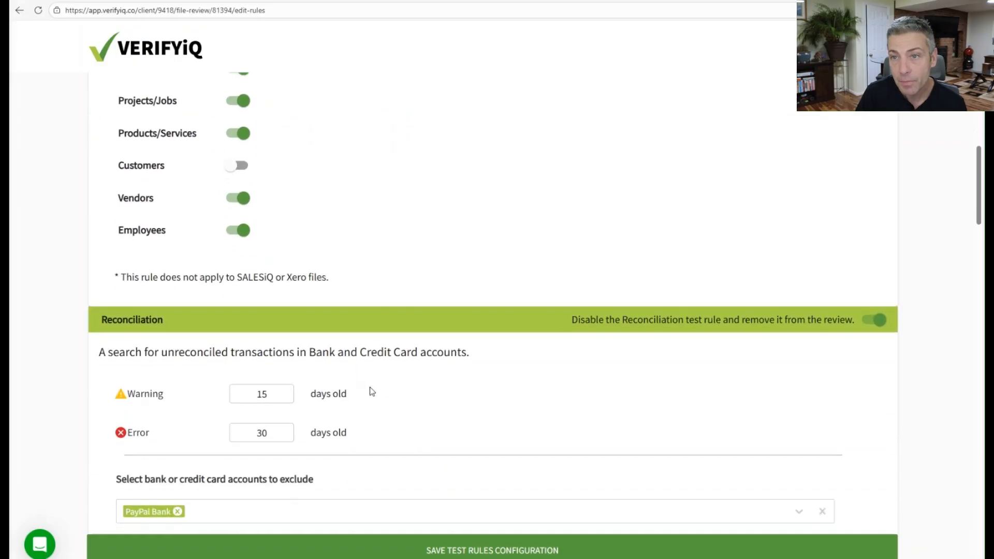
scroll(295, 266, "down", 5)
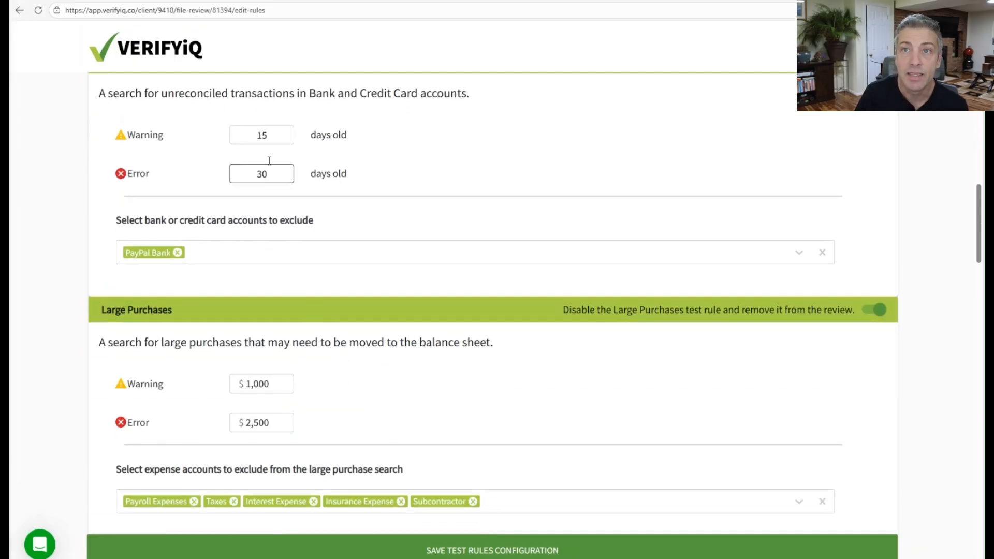
Look at the bank and credit card accounts available for reconciliation exclusion, and examine the rules from Large Purchases to Accounts Payable
left_click(216, 254)
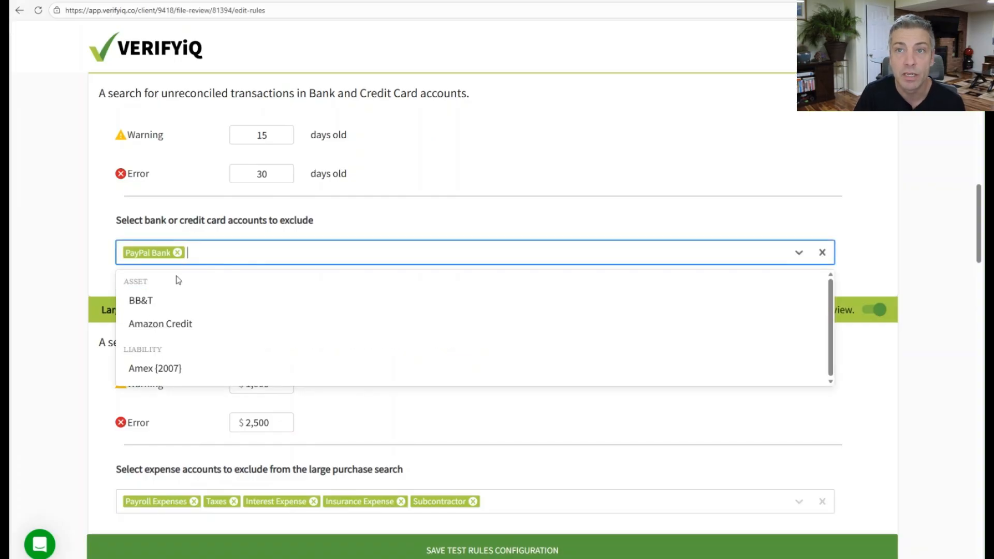
left_click(192, 226)
scroll(259, 224, "down", 3)
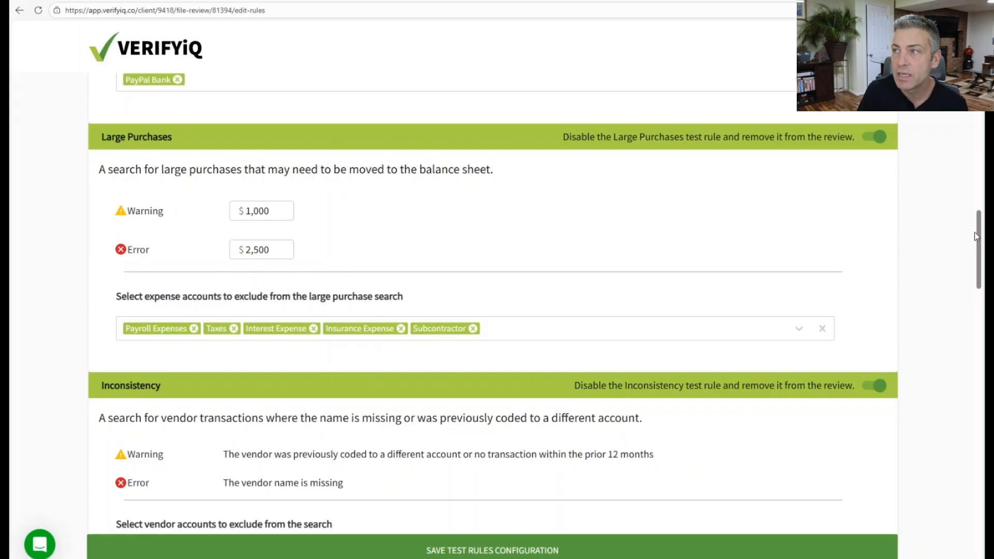
left_click_drag(978, 230, 969, 394)
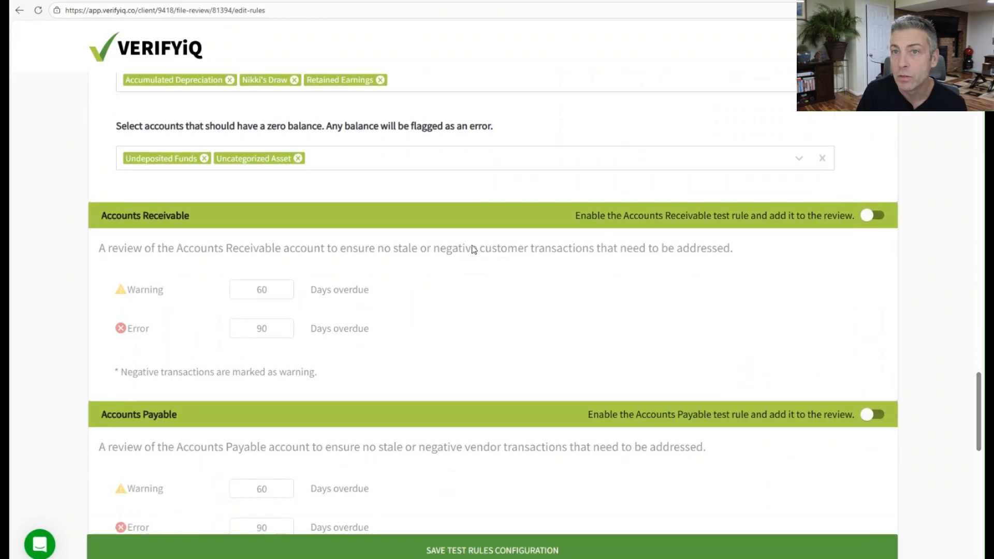
Switch the Accounts Receivable test rule on and back off, and save the test rules configuration with the re-scan postponed
scroll(324, 306, "down", 2)
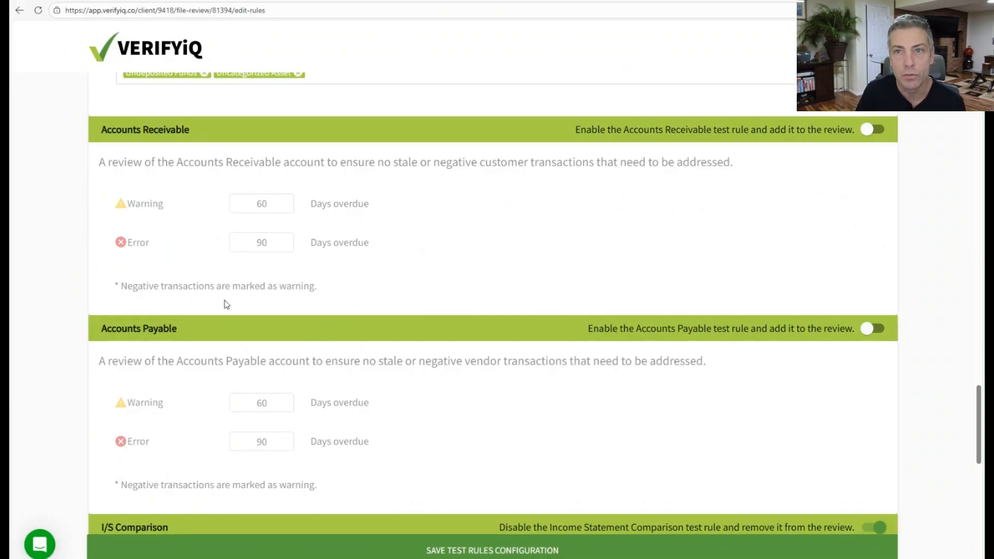
left_click(875, 130)
left_click(879, 130)
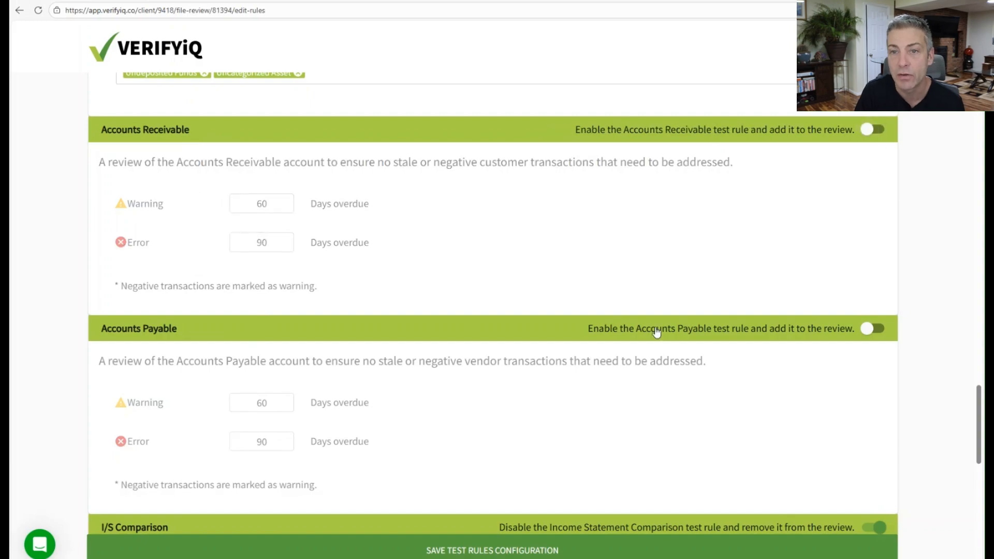
left_click(478, 551)
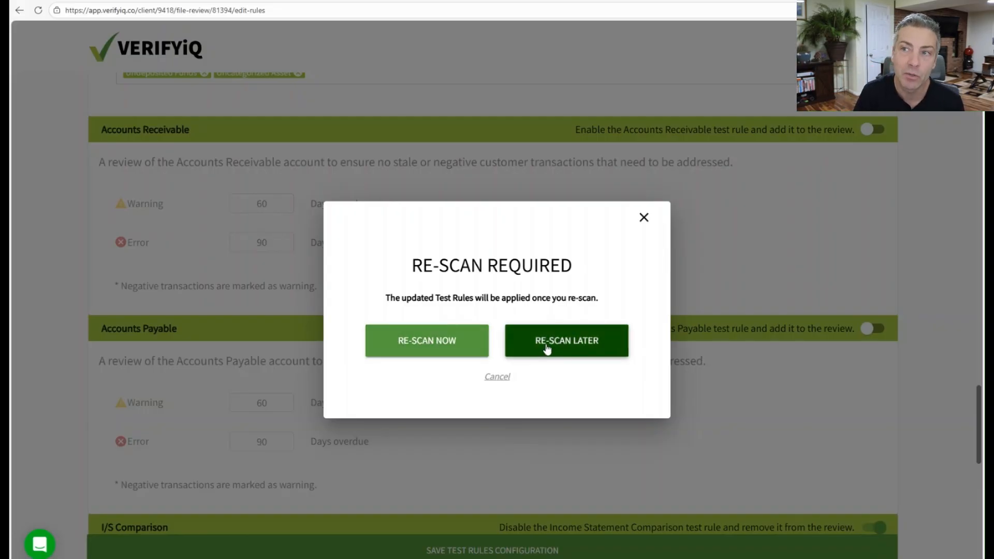
left_click(571, 345)
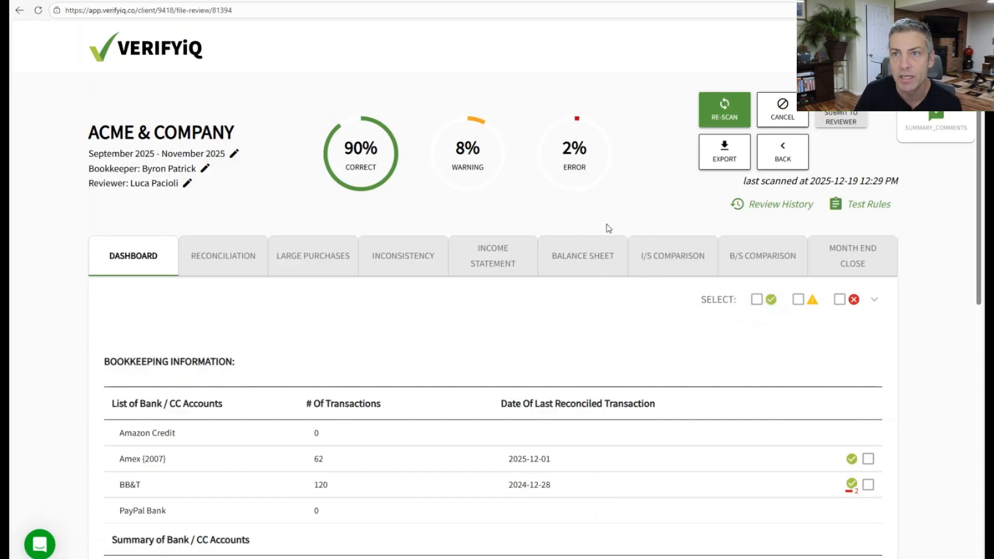
Examine the Inconsistency test's flagged vendor transactions, comparing the current and previous categories of the Memories Charcoal House expense and reading its warning
left_click(389, 259)
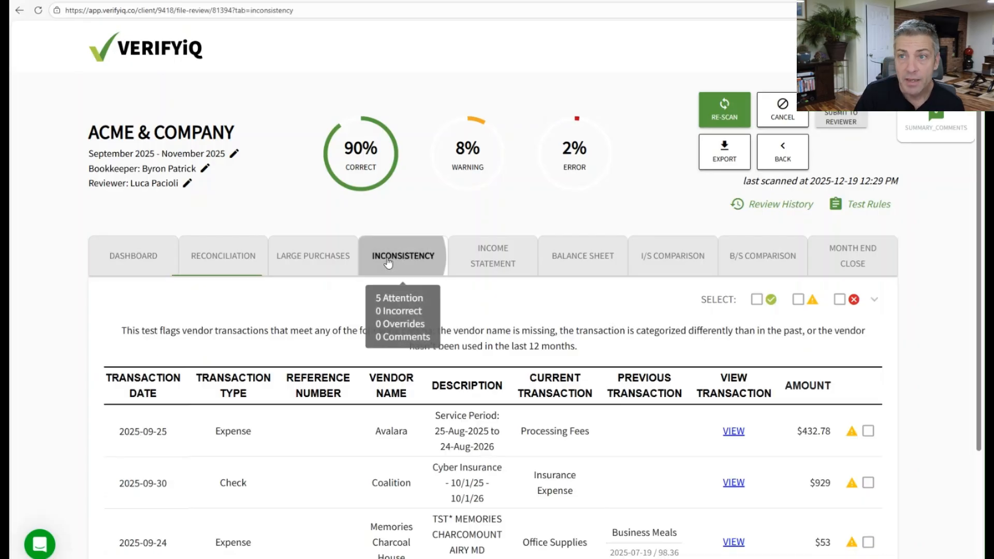
scroll(557, 306, "down", 2)
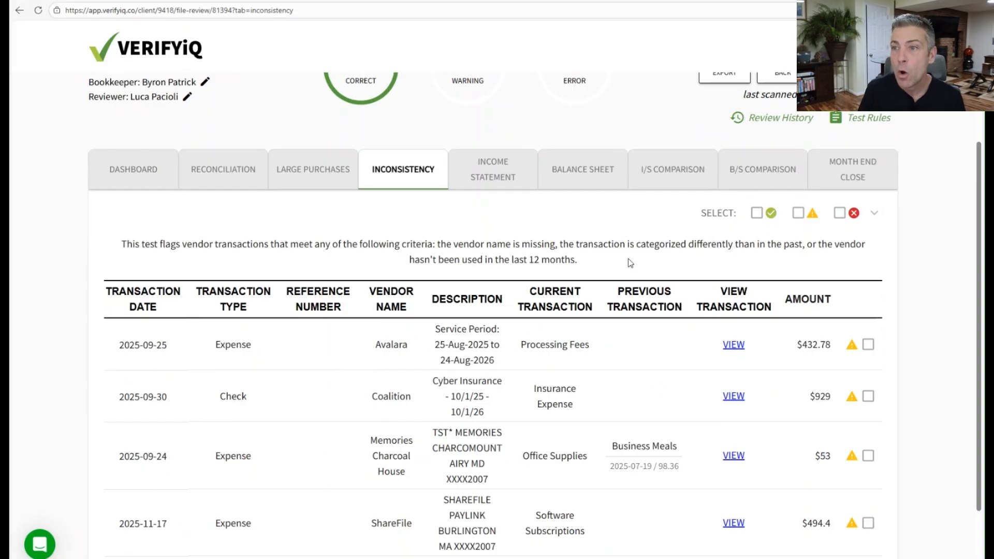
scroll(619, 272, "down", 2)
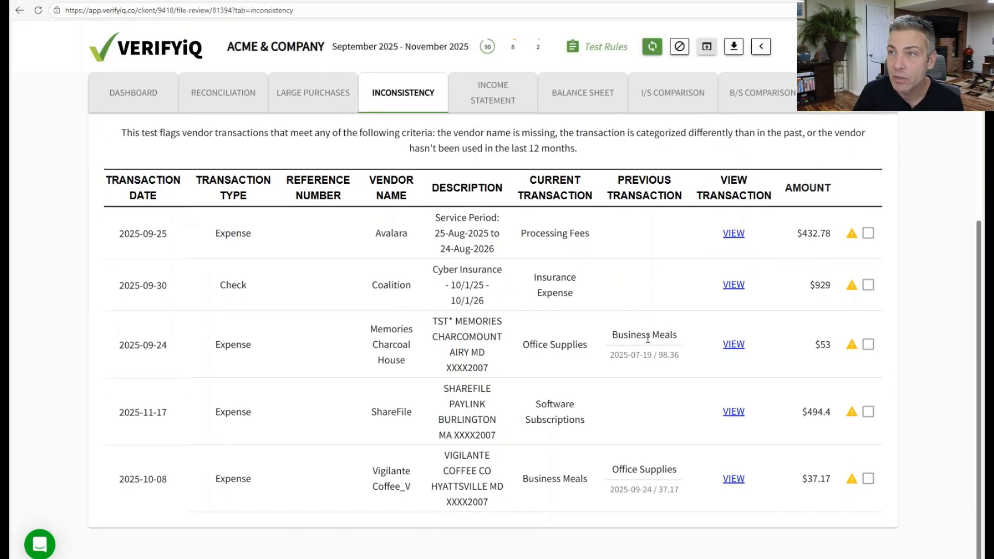
left_click_drag(612, 336, 682, 338)
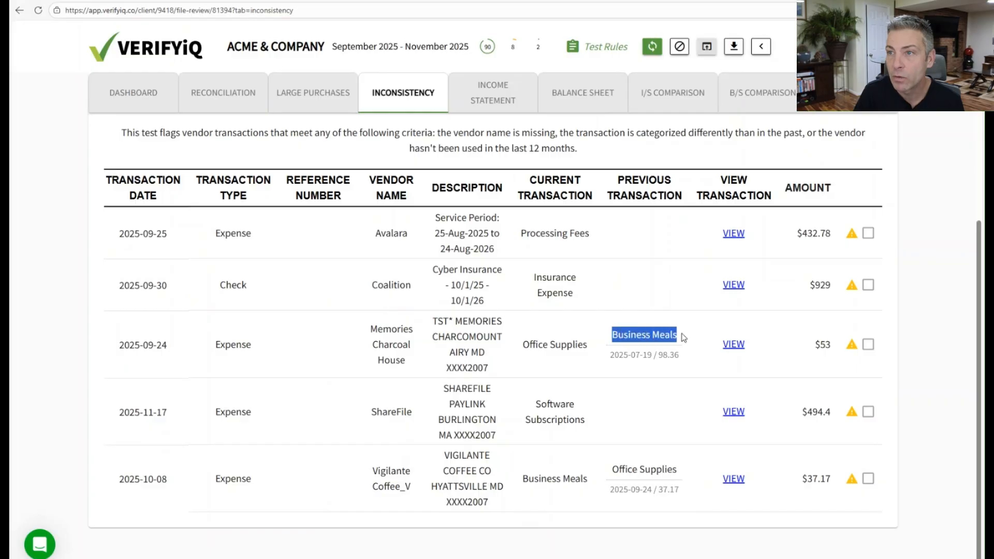
left_click(522, 350)
left_click_drag(520, 347, 573, 353)
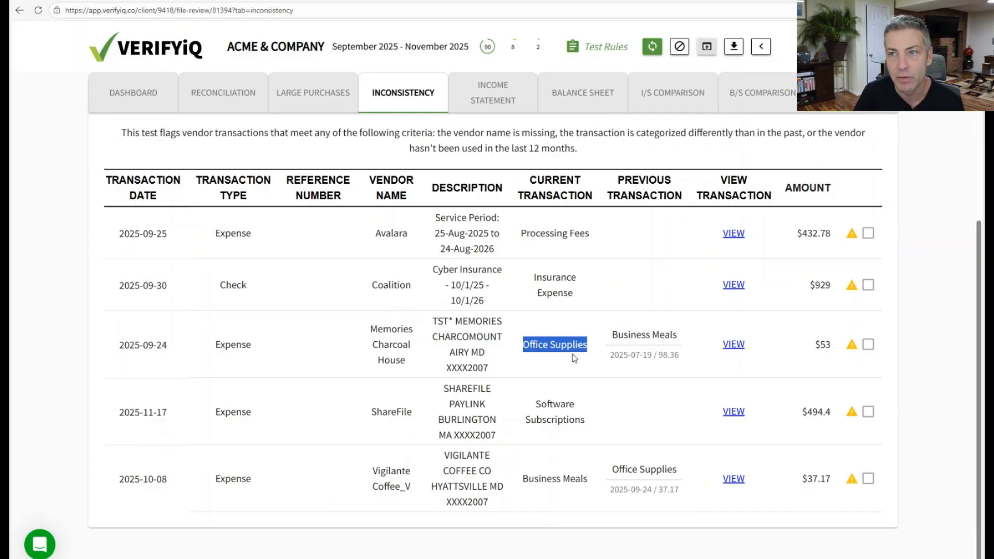
left_click(567, 356)
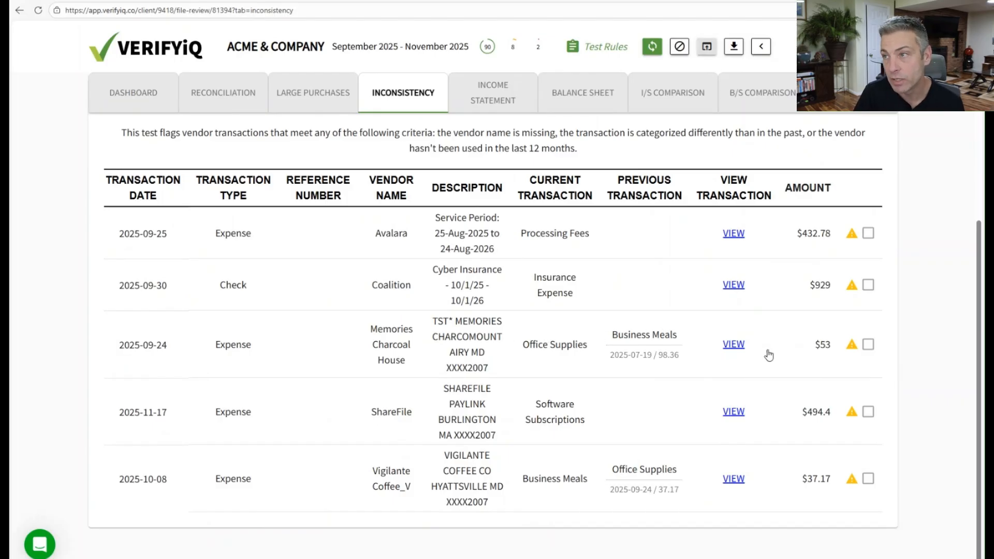
left_click(852, 344)
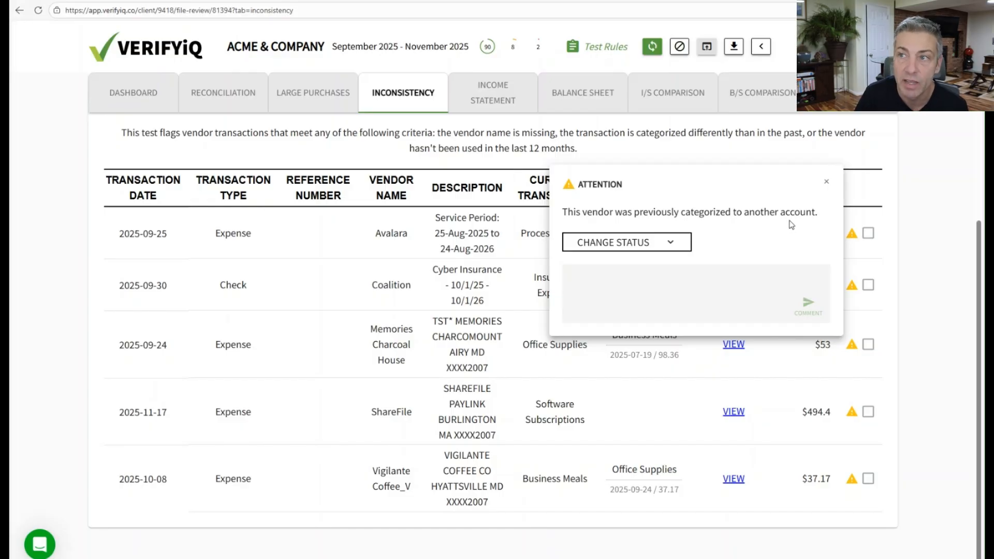
left_click(624, 377)
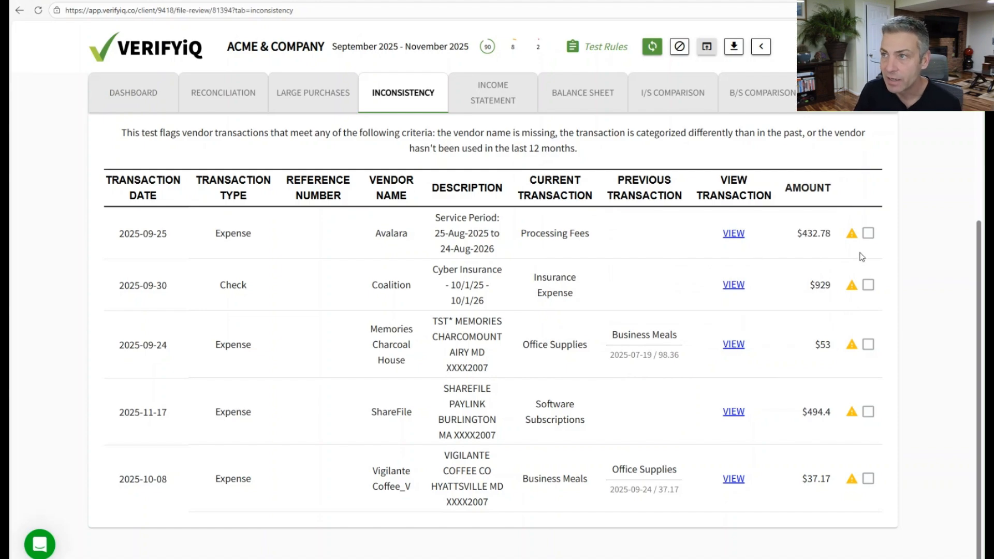
Override the Avalara expense warning in the Inconsistency test to correct with the explanation "Note"
left_click(851, 234)
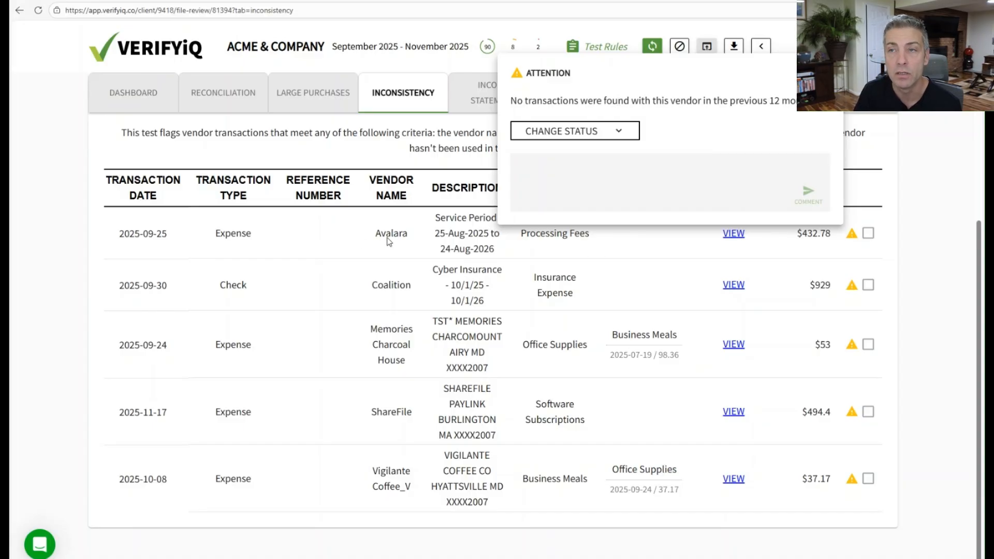
left_click(613, 133)
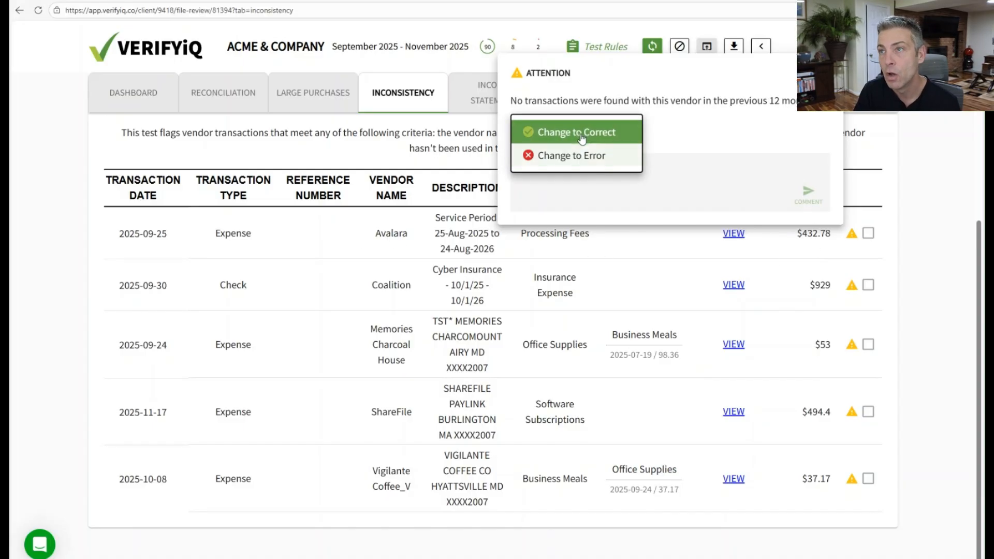
left_click(582, 133)
left_click(394, 257)
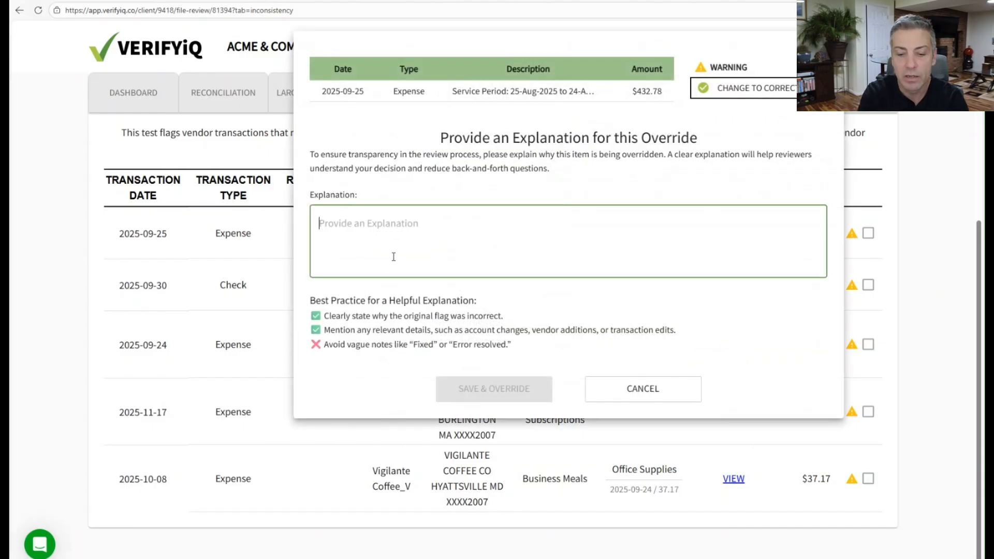
type("Note")
key("Return")
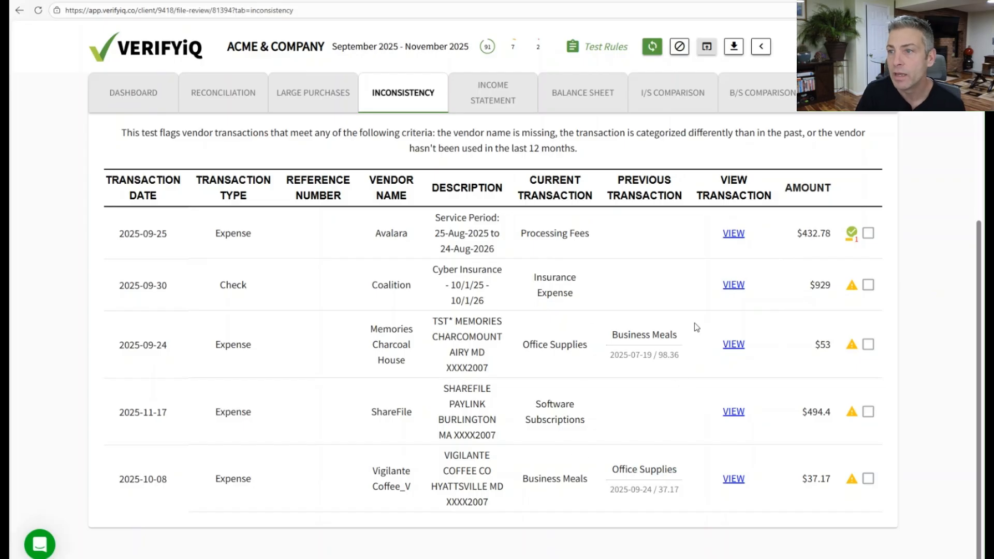
Examine the Income Statement test and read why the Insurance Expense account is flagged as incorrect
scroll(436, 303, "up", 2)
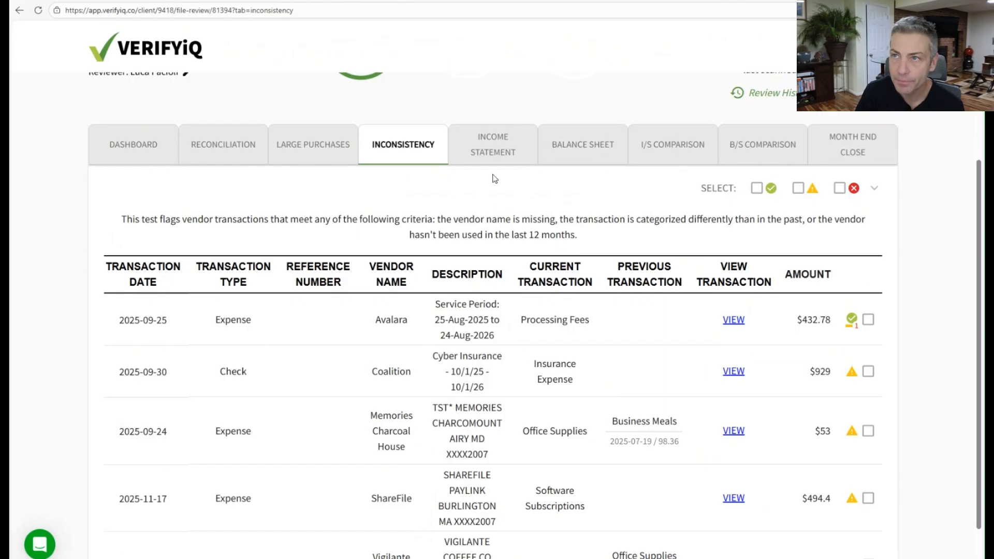
left_click(494, 148)
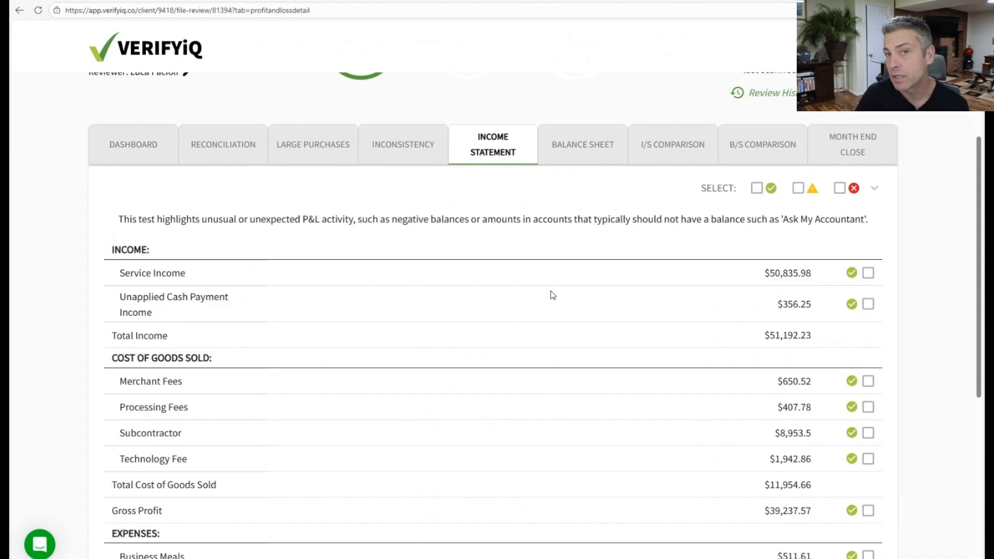
scroll(548, 296, "down", 2)
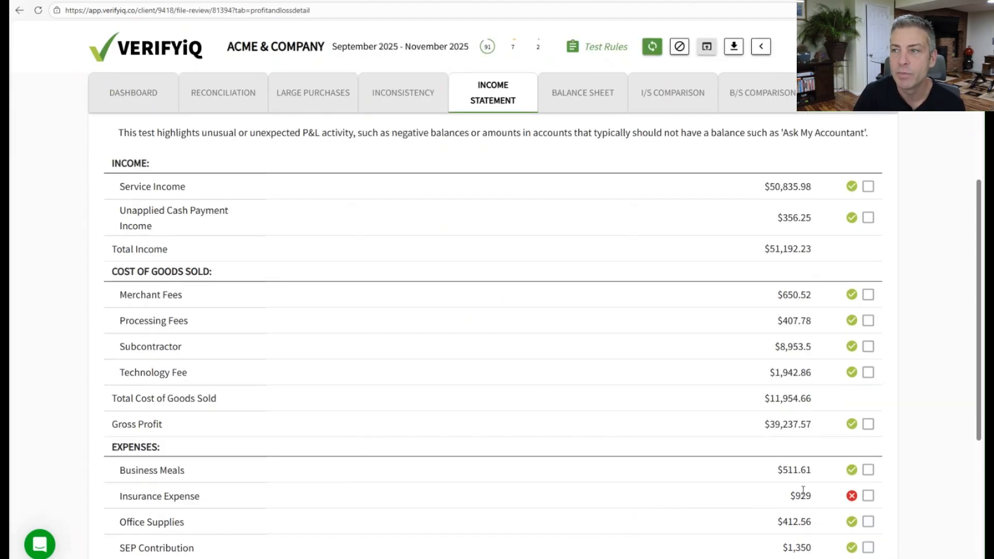
left_click(852, 495)
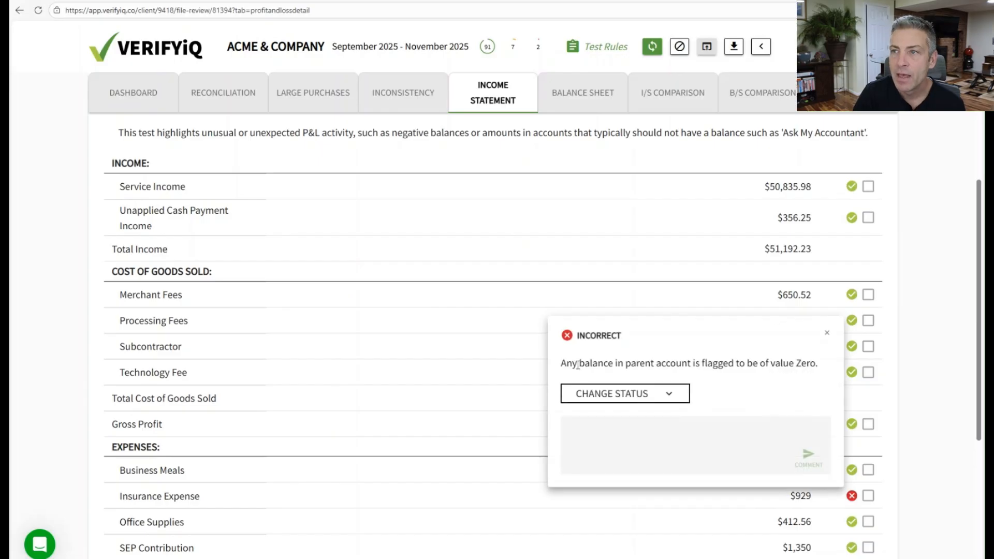
left_click_drag(625, 364, 696, 360)
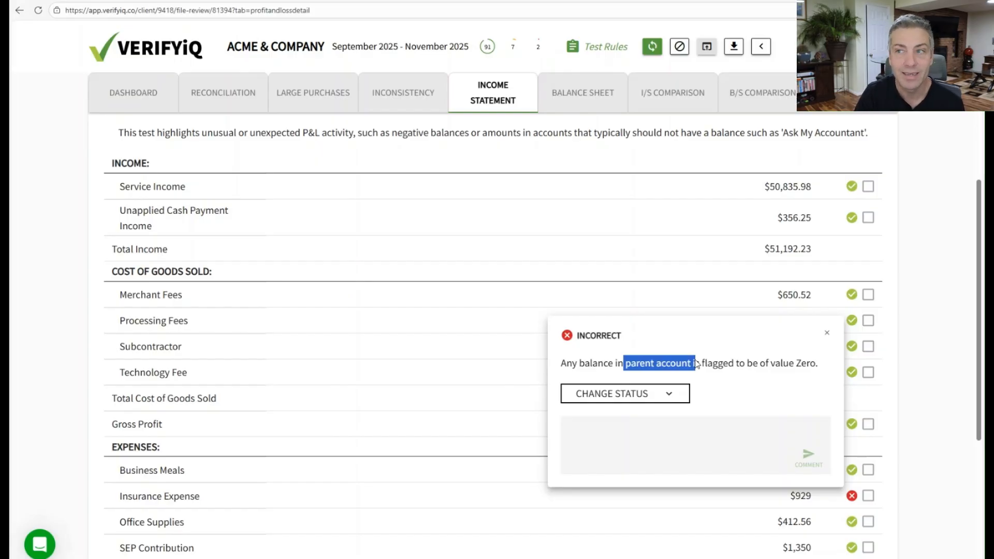
left_click(727, 384)
Override the Insurance Expense error in the Income Statement test to correct with the explanation "Aware"
left_click(642, 401)
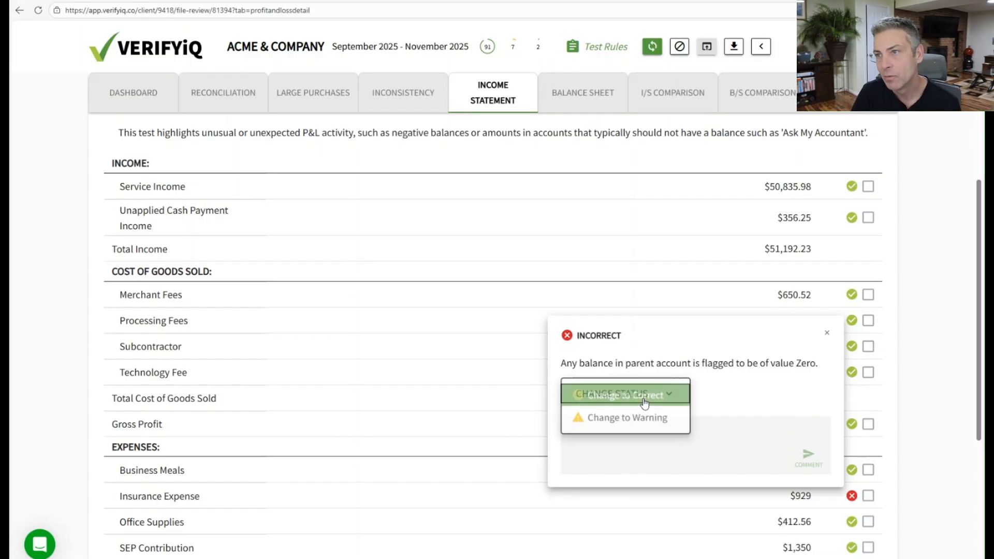
left_click(632, 393)
left_click(398, 291)
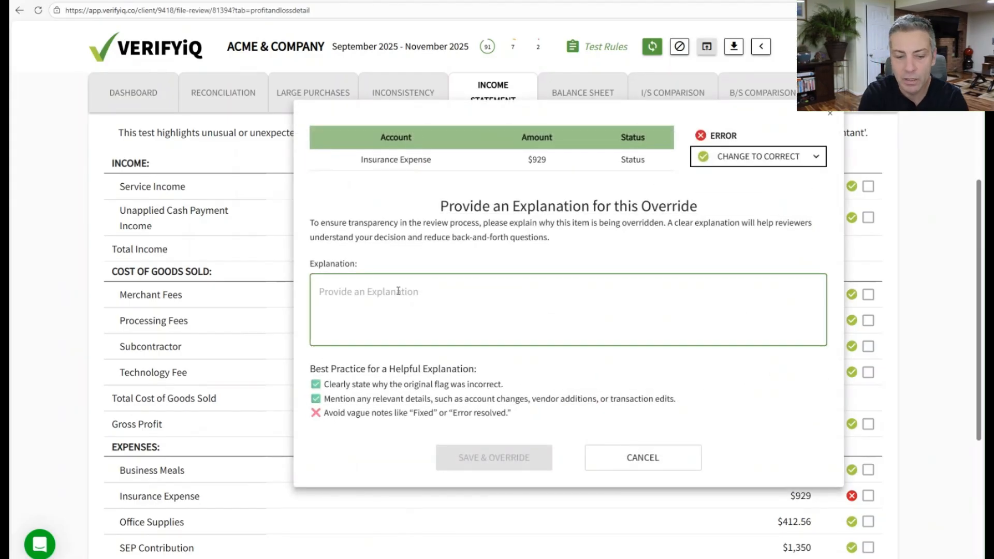
type("Aware")
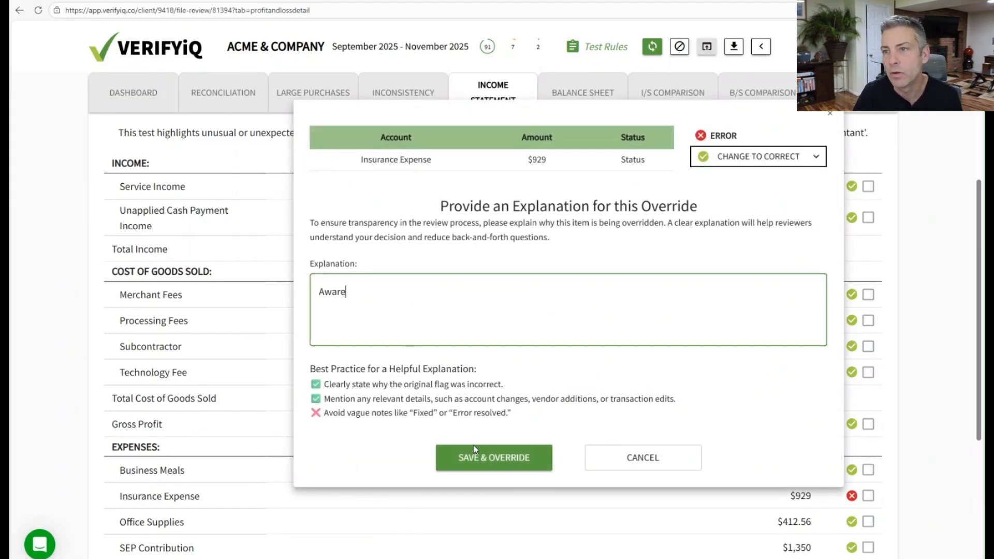
left_click(499, 458)
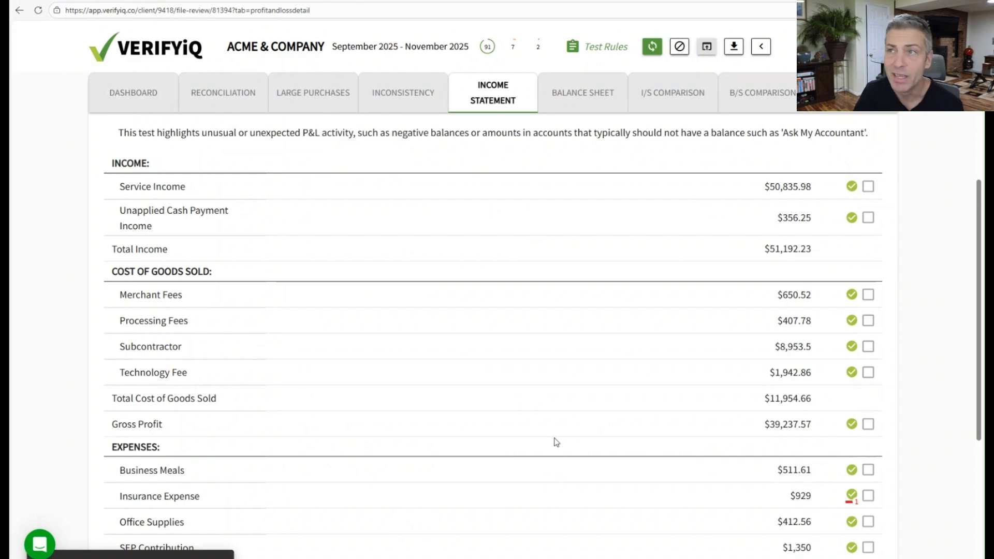
Open the Balance Sheet test and examine its asset and liability account balances and their statuses
scroll(555, 440, "up", 5)
left_click(583, 259)
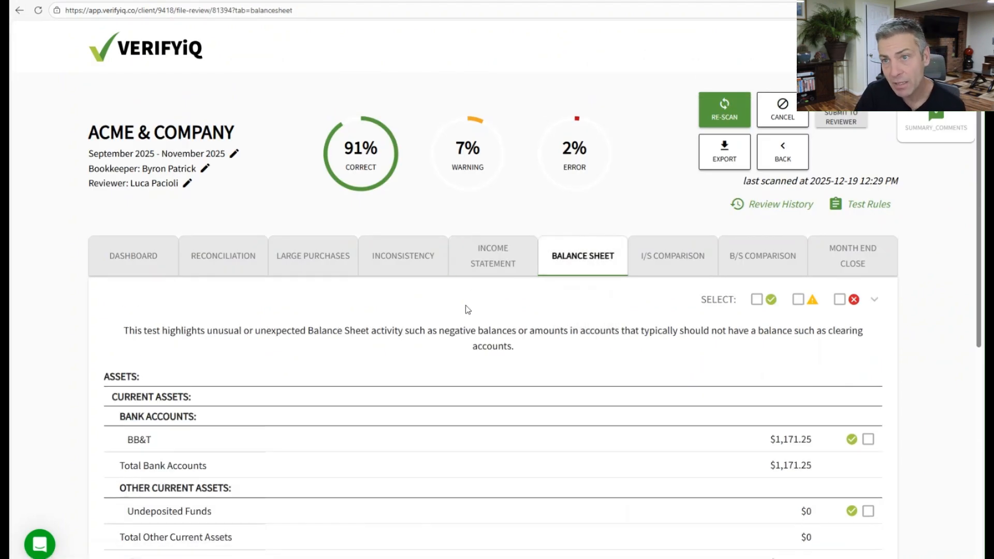
scroll(402, 328, "down", 3)
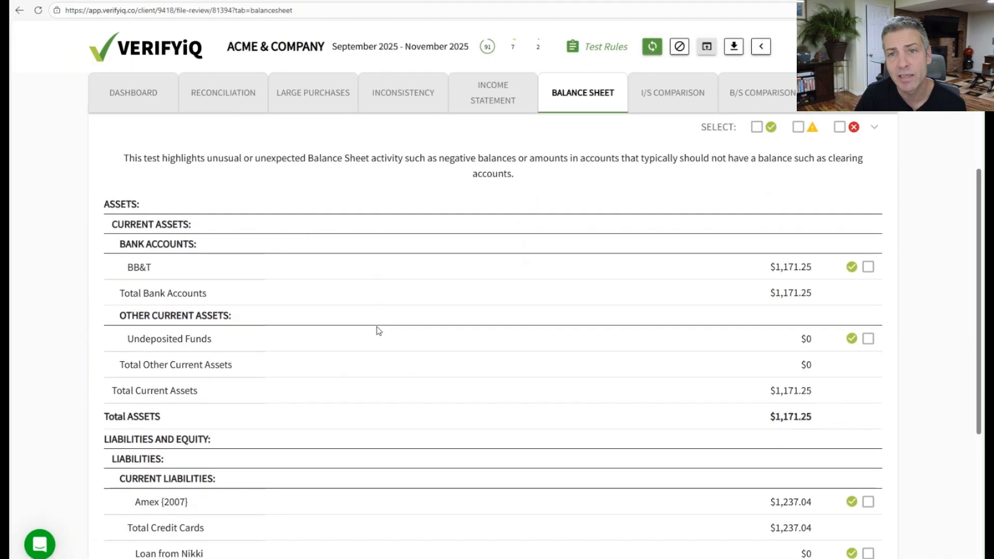
scroll(378, 329, "down", 3)
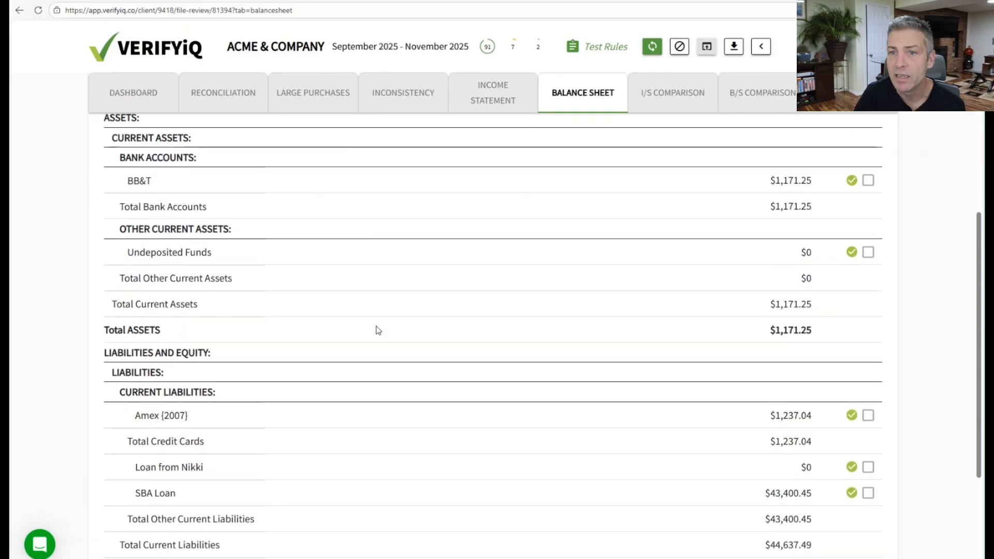
scroll(378, 329, "up", 3)
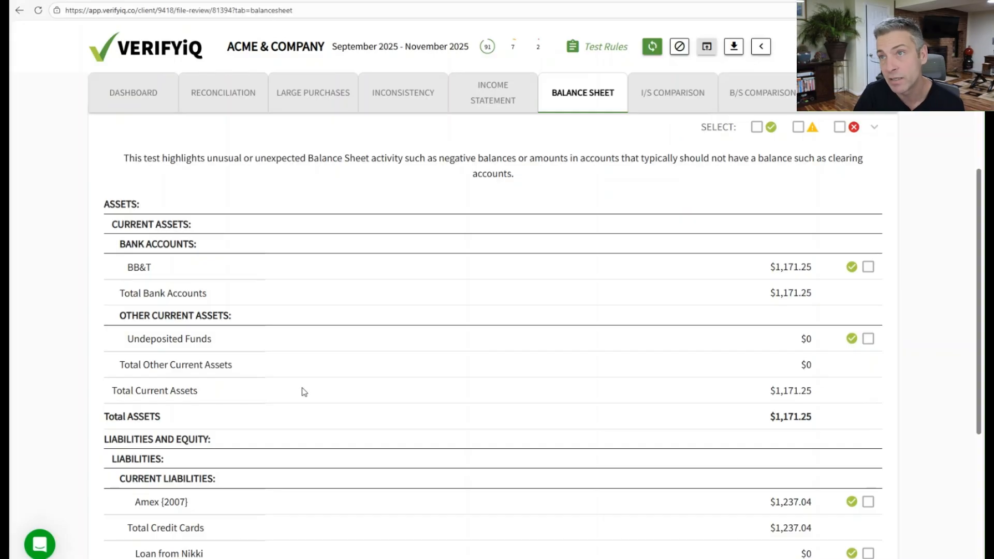
scroll(303, 391, "up", 3)
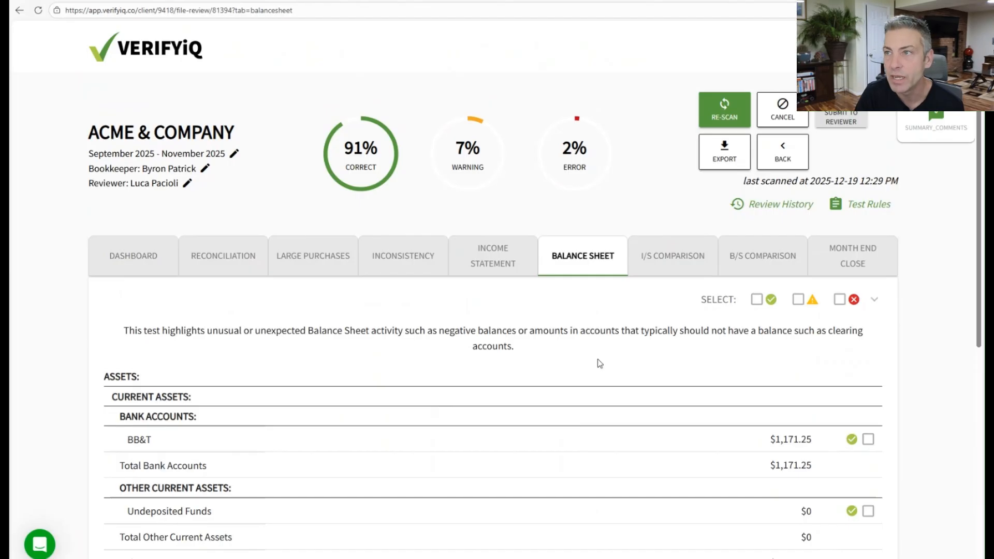
Open the I/S Comparison test and read why Service Income is flagged for September and October 2025
left_click(672, 263)
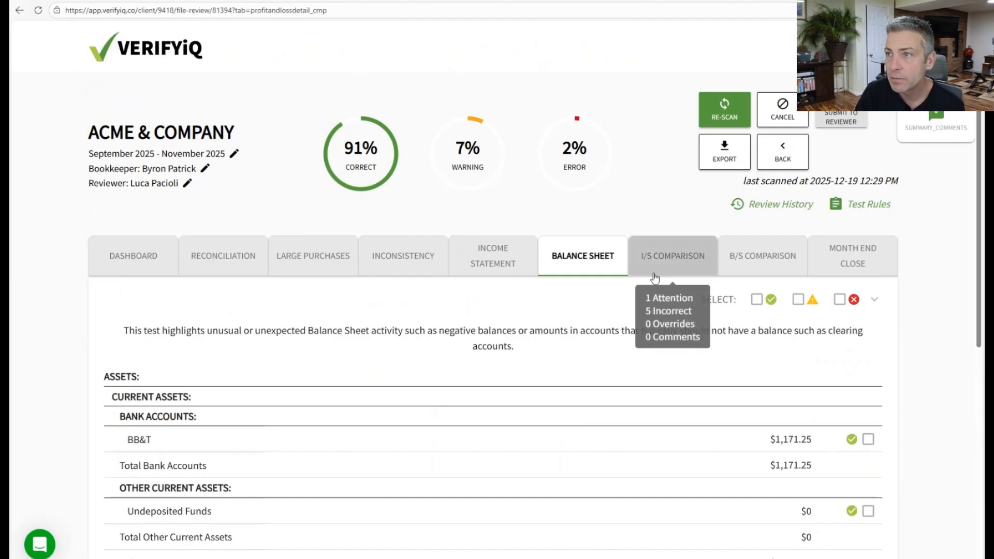
scroll(595, 310, "down", 3)
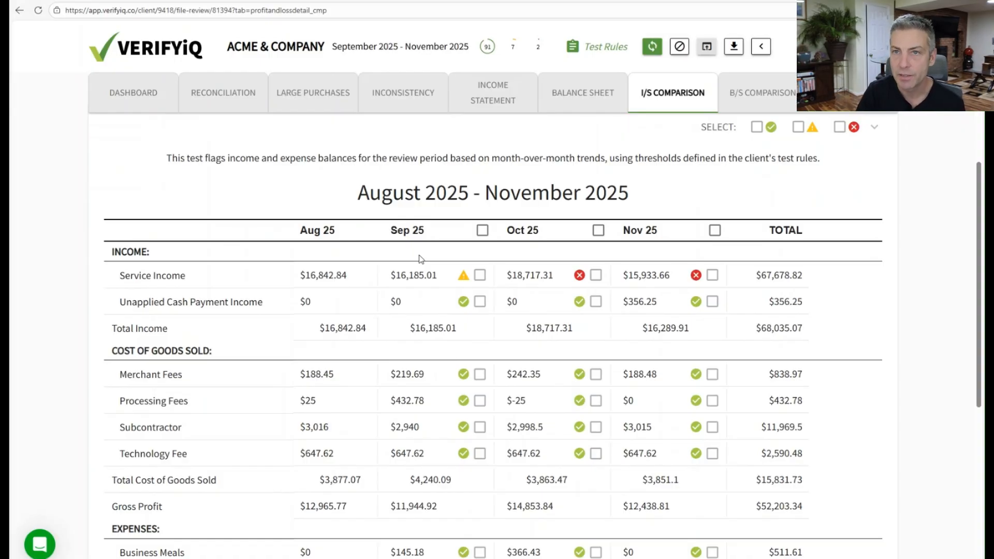
left_click(464, 276)
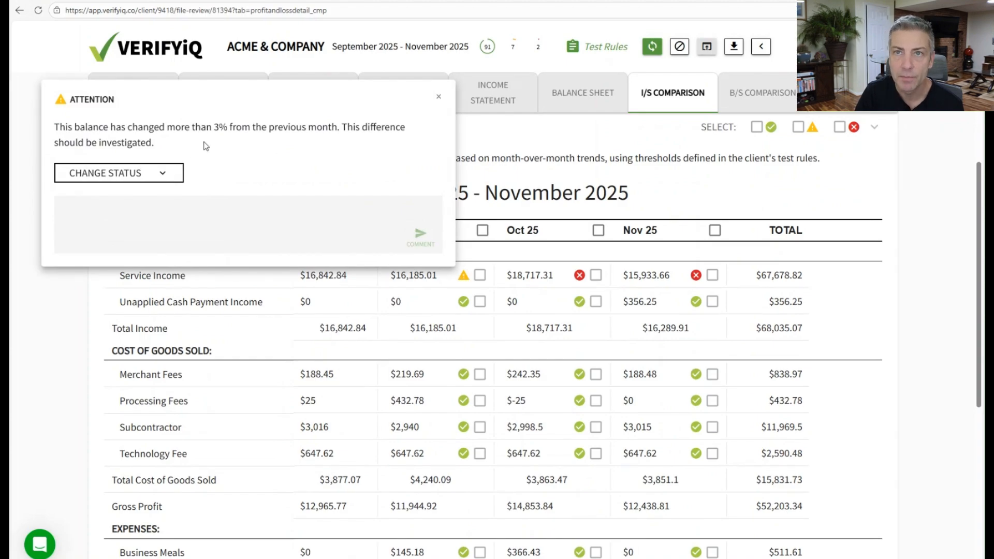
double_click(218, 127)
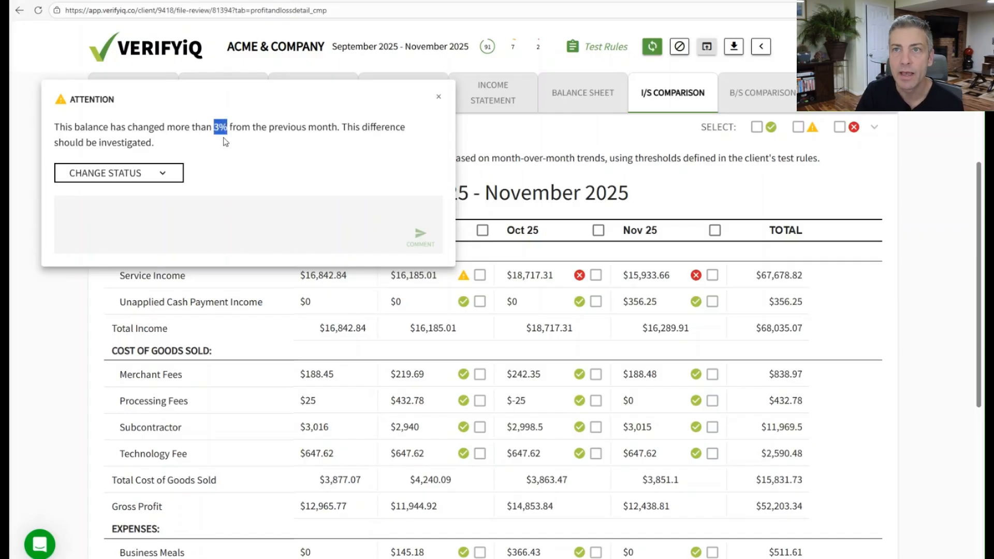
left_click(437, 98)
left_click(579, 275)
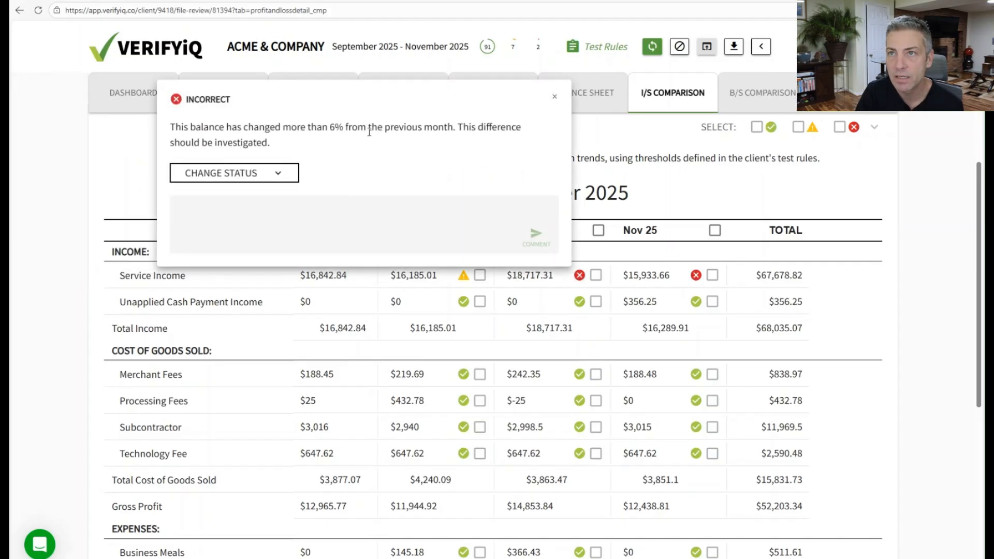
left_click(553, 98)
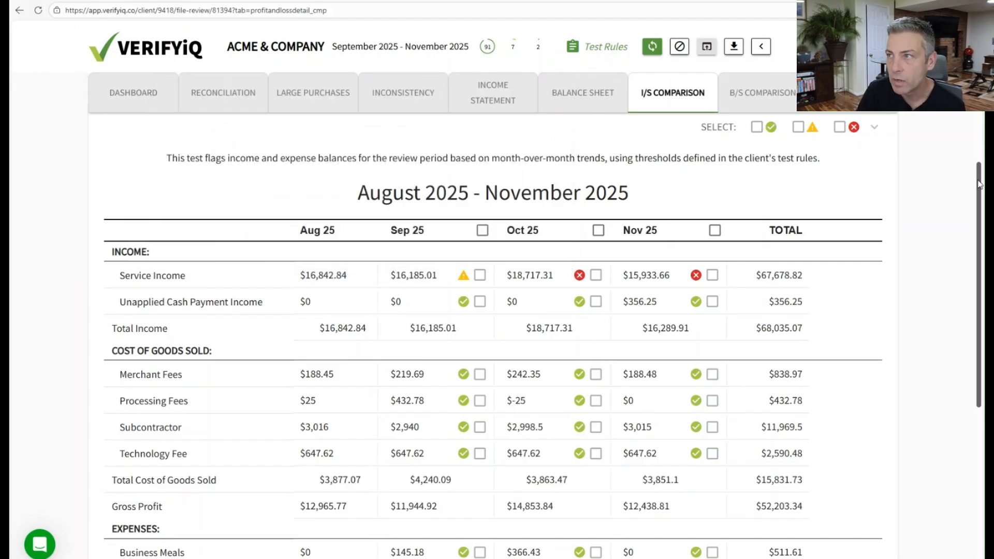
Examine the remaining cost and expense rows of the I/S Comparison, and open the B/S Comparison test
left_click_drag(981, 181, 970, 250)
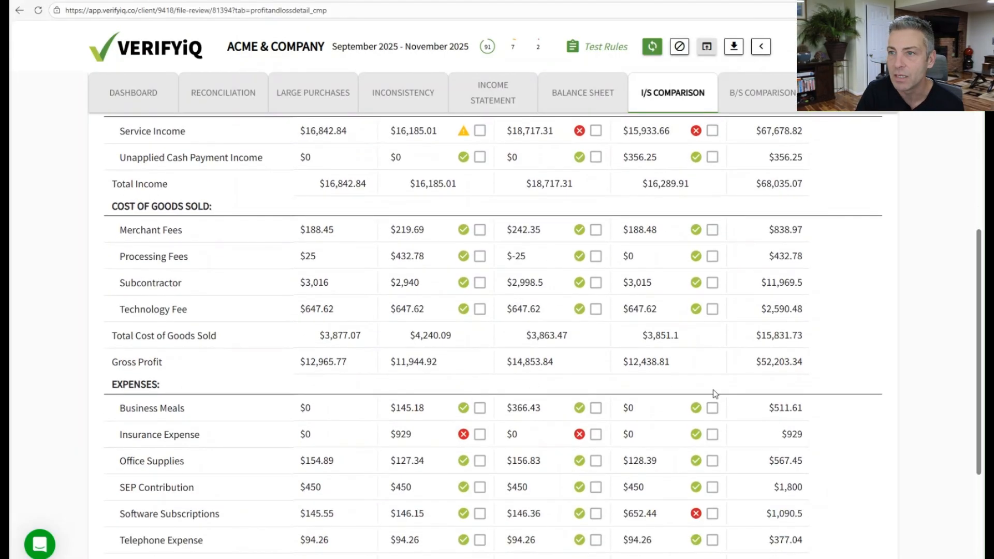
left_click_drag(980, 280, 957, 189)
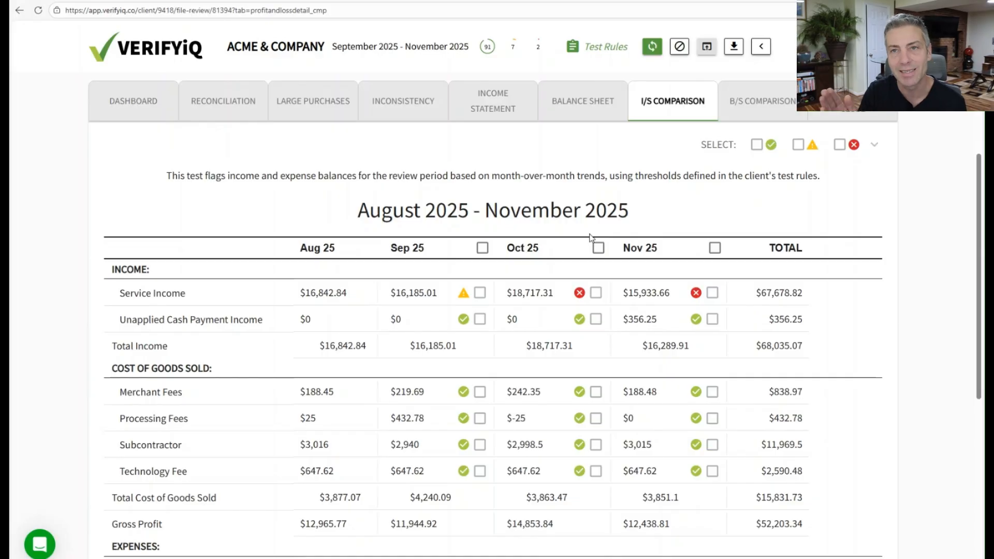
scroll(570, 278, "up", 3)
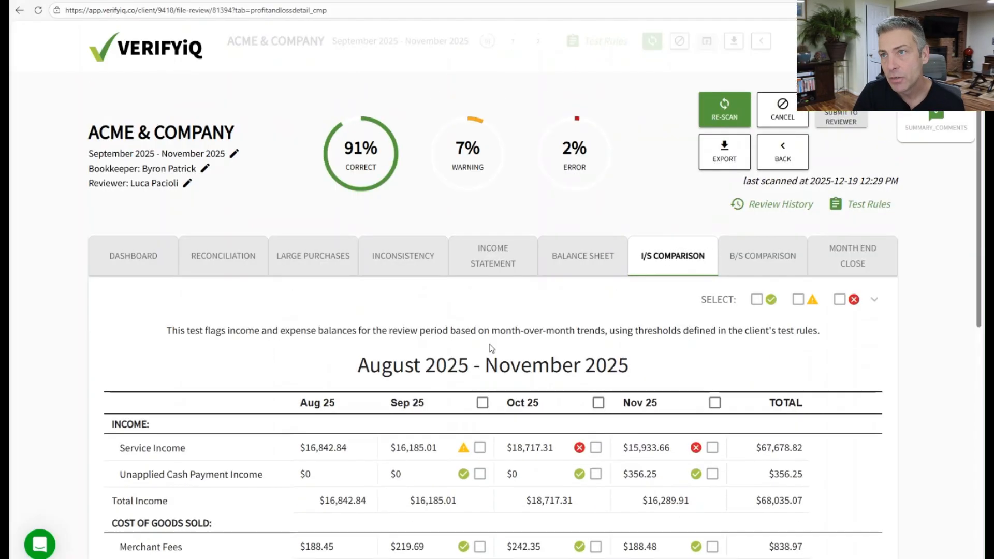
left_click(754, 256)
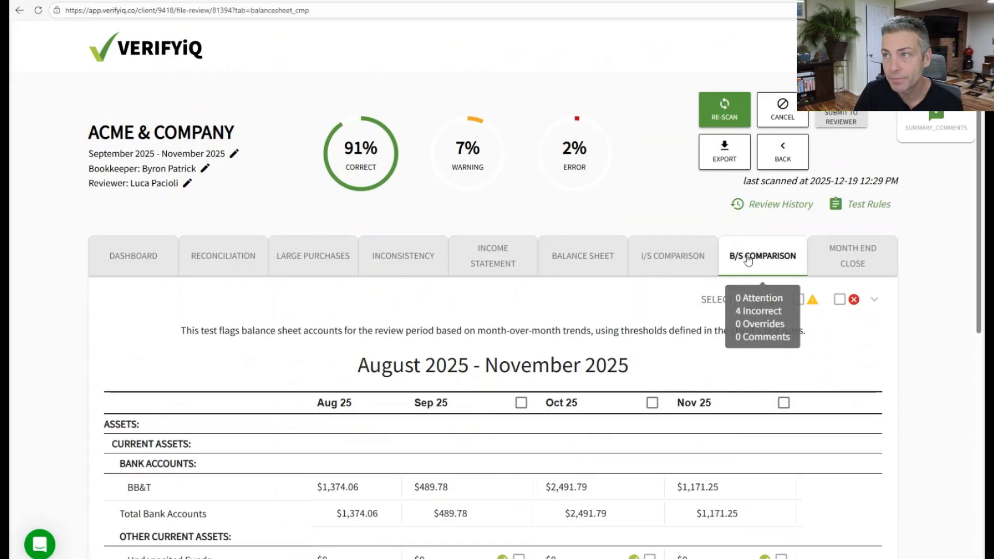
Open the Acme & Company test rules and examine the Inconsistency and Income Statement rules
left_click(866, 208)
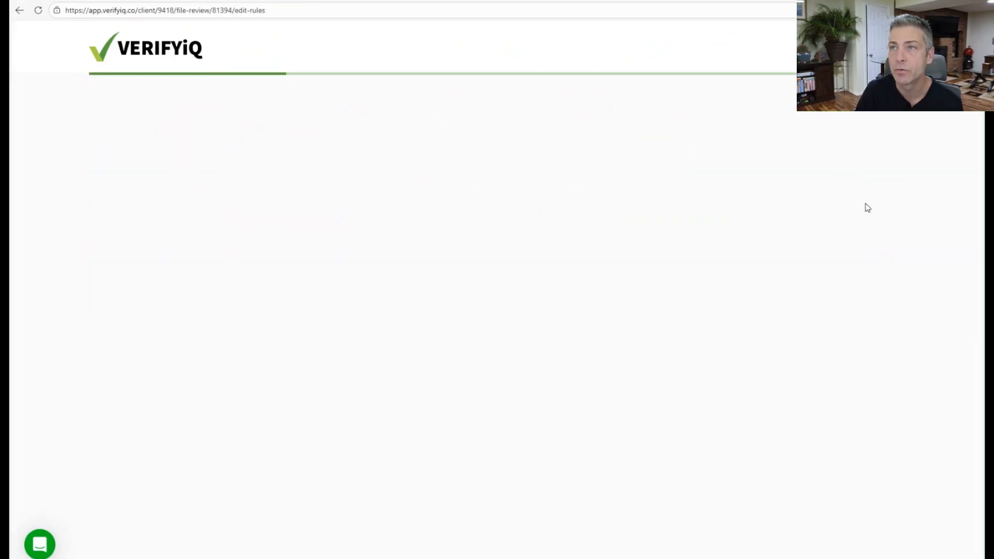
mouse_move(978, 114)
left_mouse_down()
mouse_move(977, 145)
mouse_move(977, 115)
left_mouse_up()
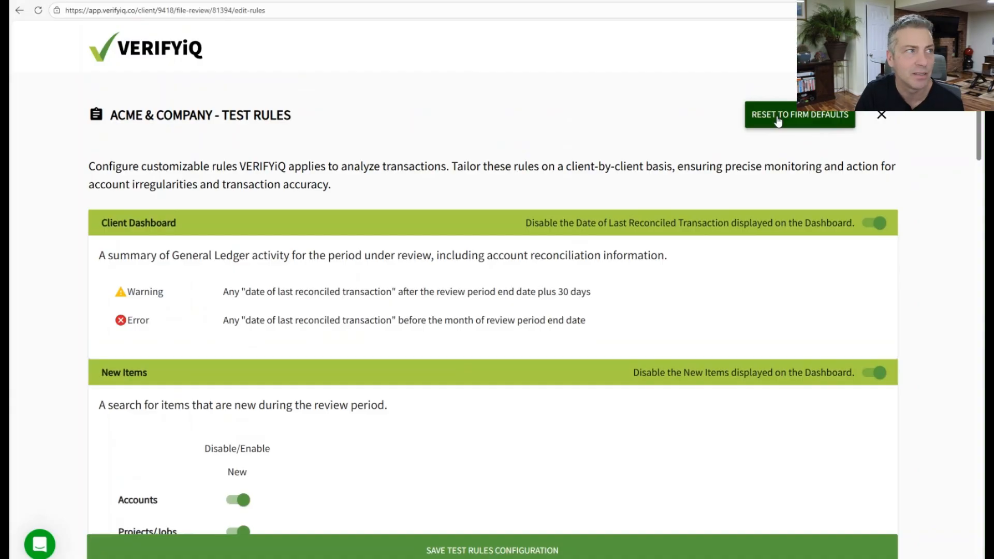
scroll(976, 117, "down", 1)
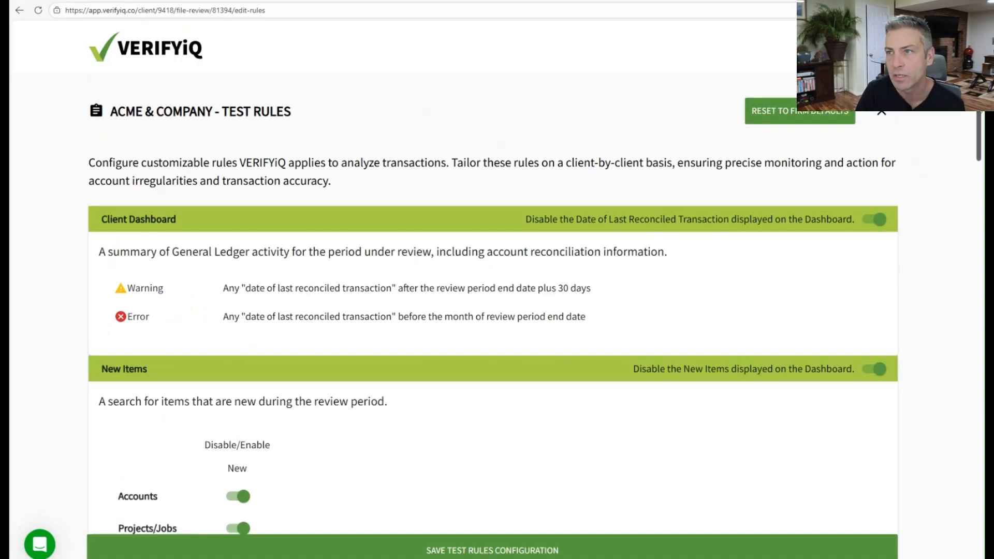
left_click_drag(977, 117, 969, 278)
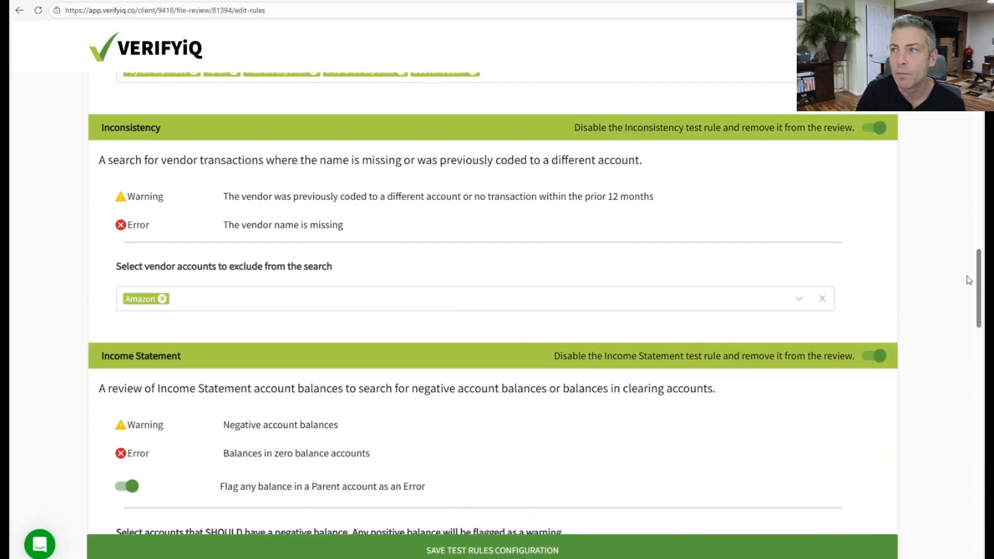
key("alt+Left")
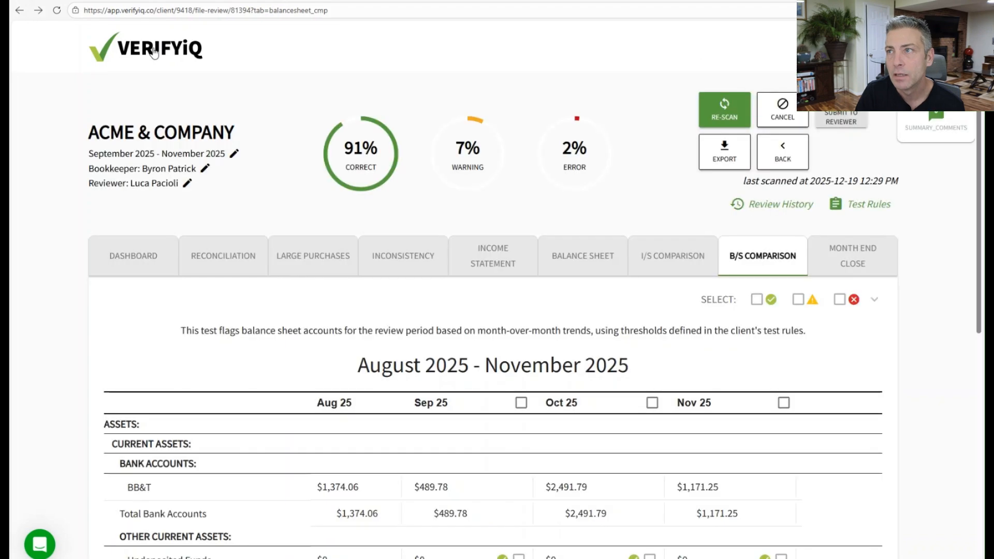
left_click(853, 206)
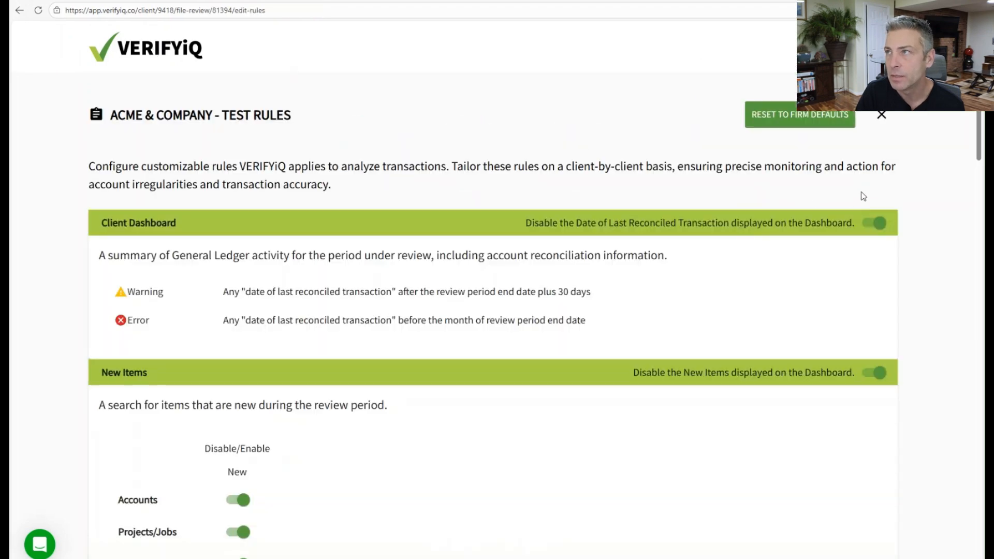
scroll(982, 166, "down", 15)
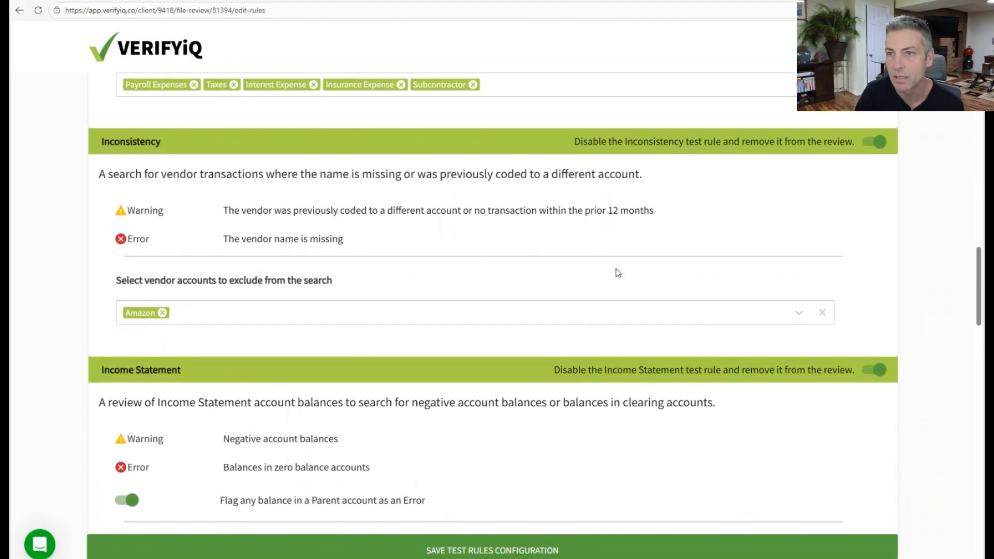
scroll(614, 273, "down", 5)
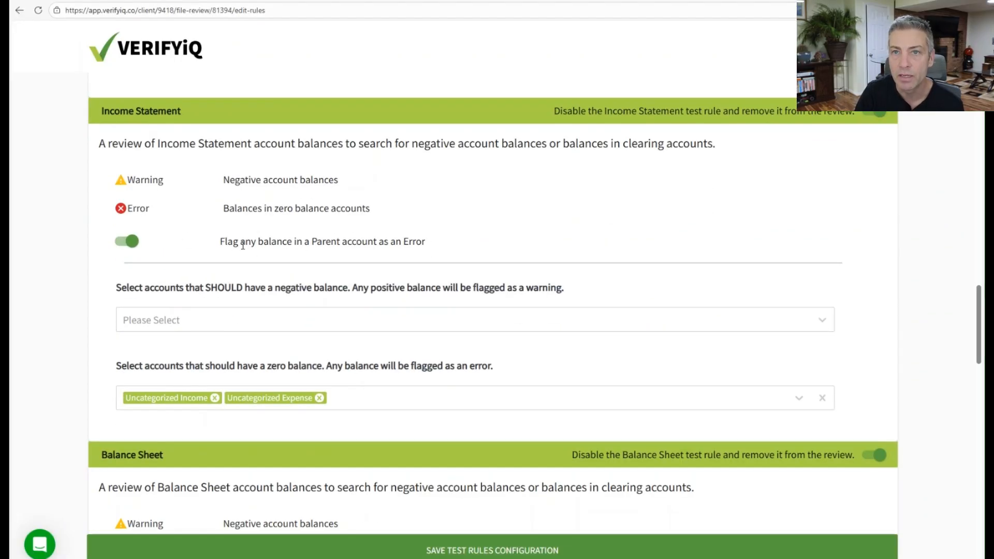
scroll(256, 253, "down", 2)
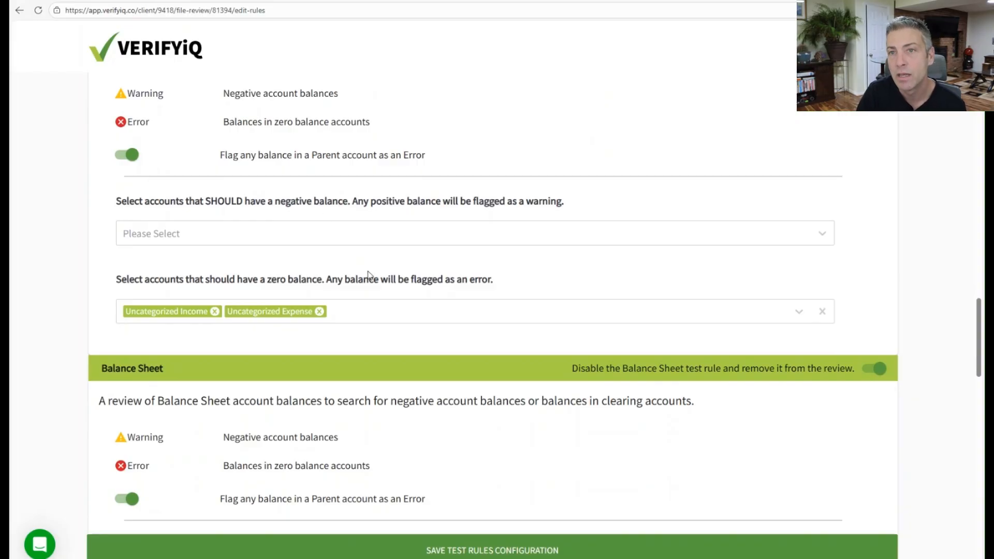
Examine the month-over-month thresholds and account exclusions in the I/S Comparison and B/S Comparison test rules
scroll(368, 274, "down", 12)
scroll(256, 243, "down", 2)
scroll(305, 264, "down", 5)
scroll(304, 266, "down", 4)
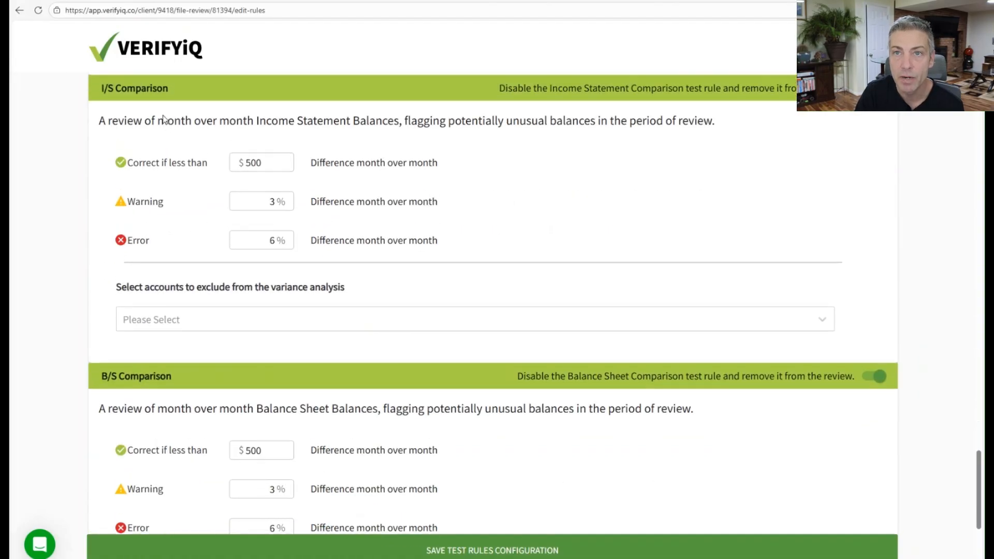
scroll(163, 119, "up", 2)
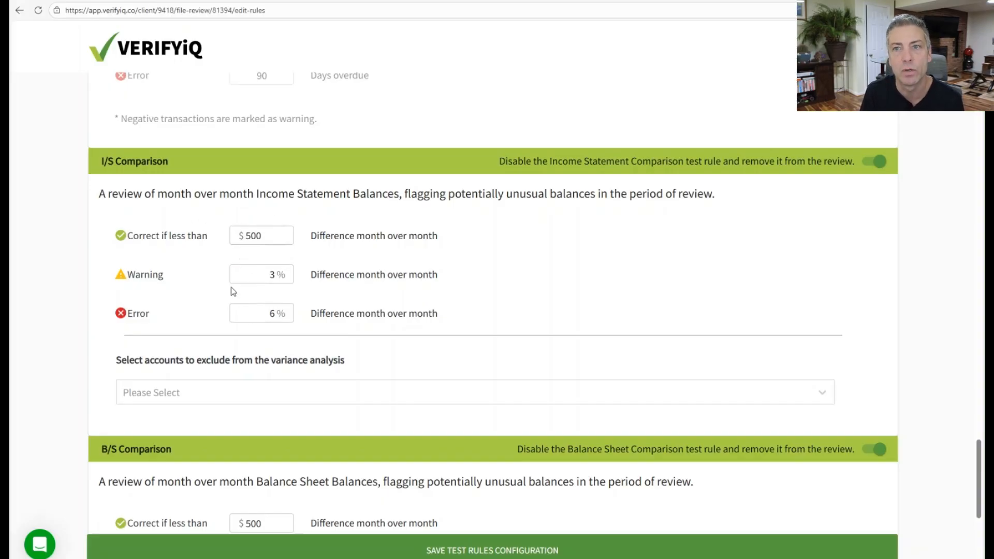
scroll(230, 272, "down", 3)
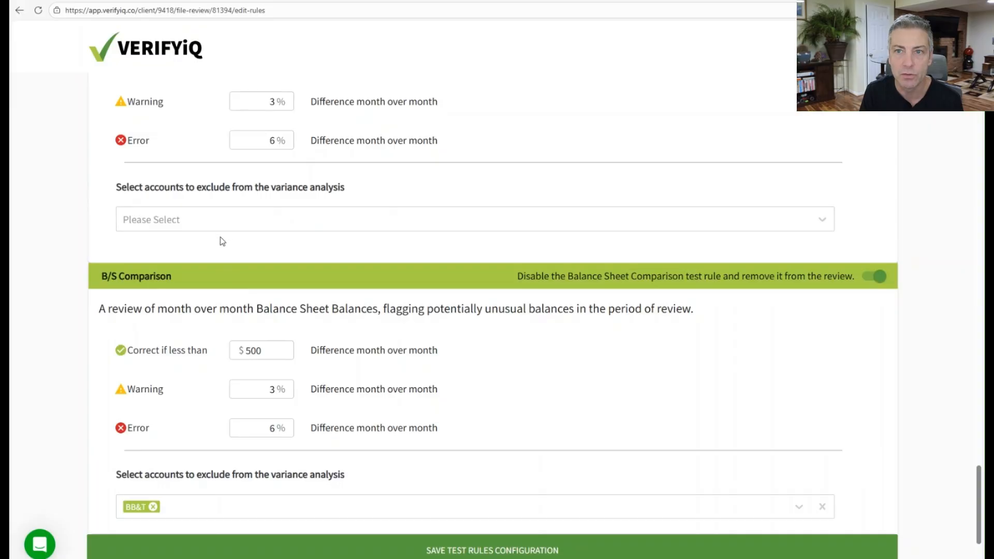
Look through the Comparative Periods options, and leave the test rules without saving
scroll(220, 241, "down", 5)
scroll(243, 258, "down", 1)
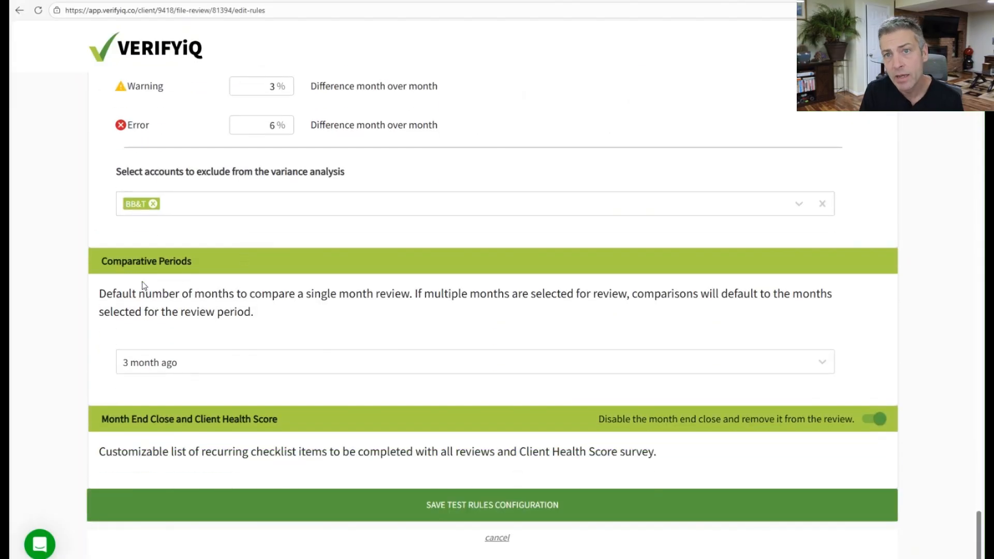
left_click(210, 372)
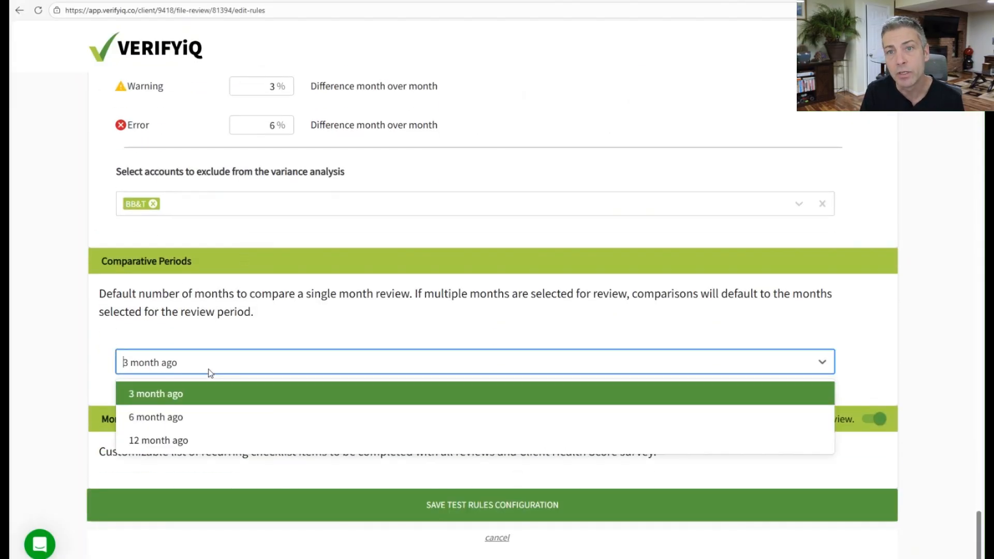
left_click(208, 332)
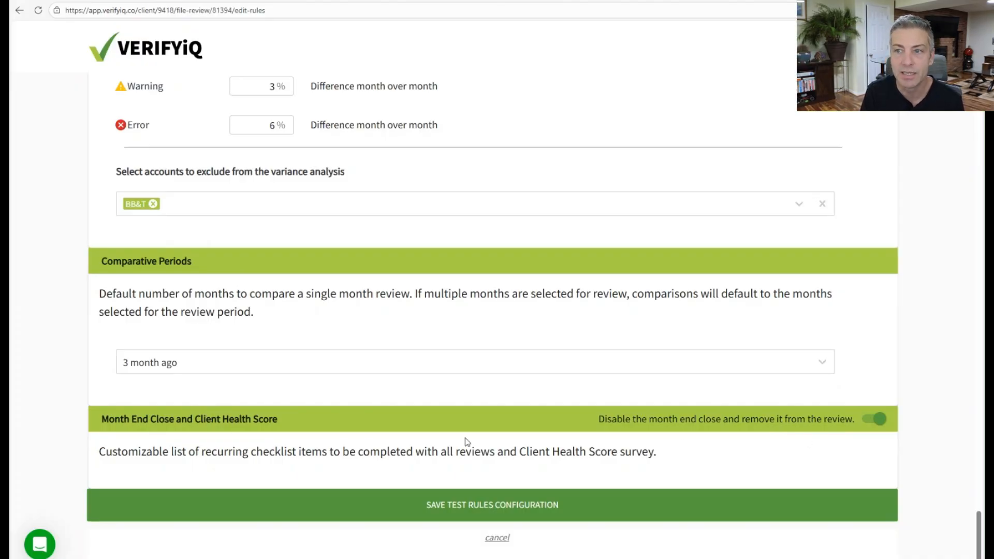
left_click(497, 539)
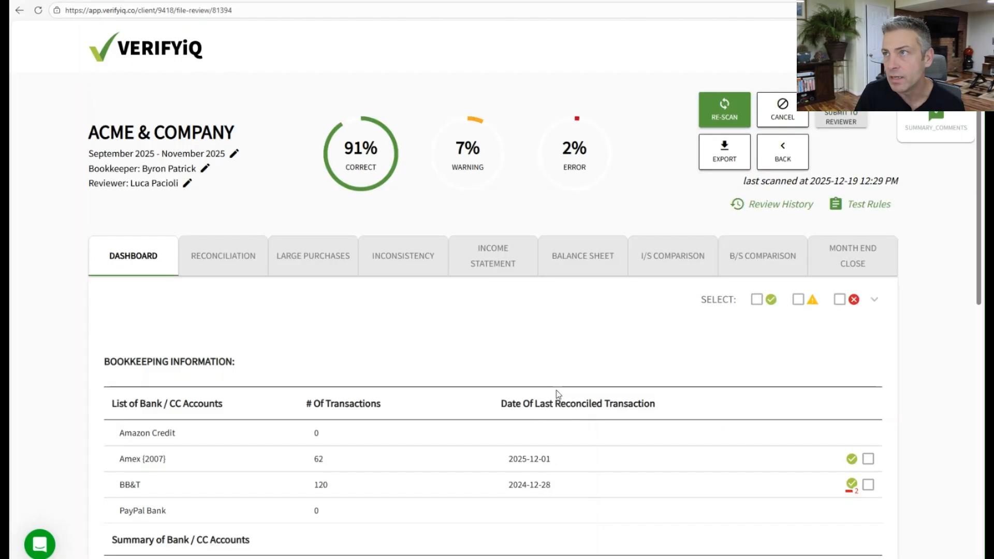
In the Month End Close checklist, override the Stripe Revenue reconciliation item to correct with the explanation "zcxc"
left_click(853, 254)
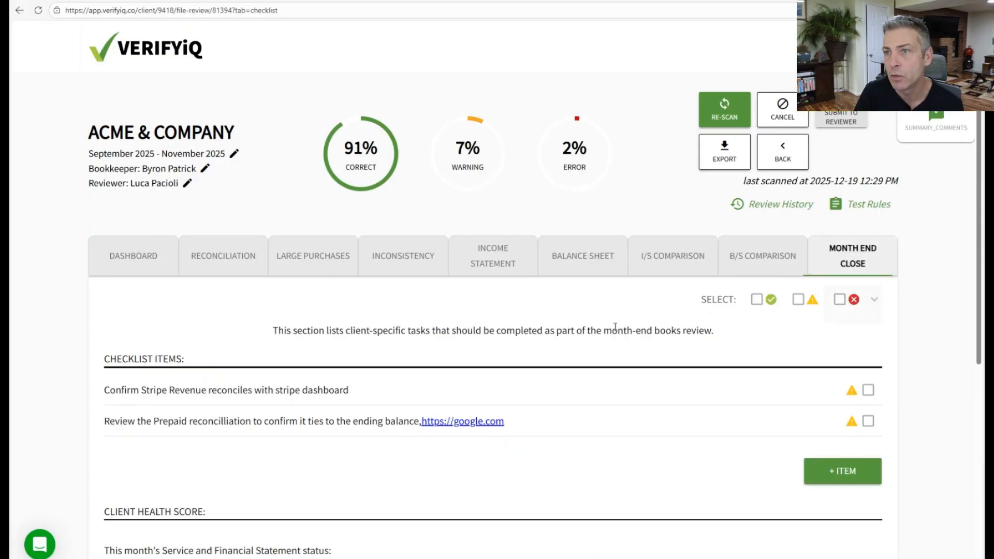
scroll(603, 324, "down", 2)
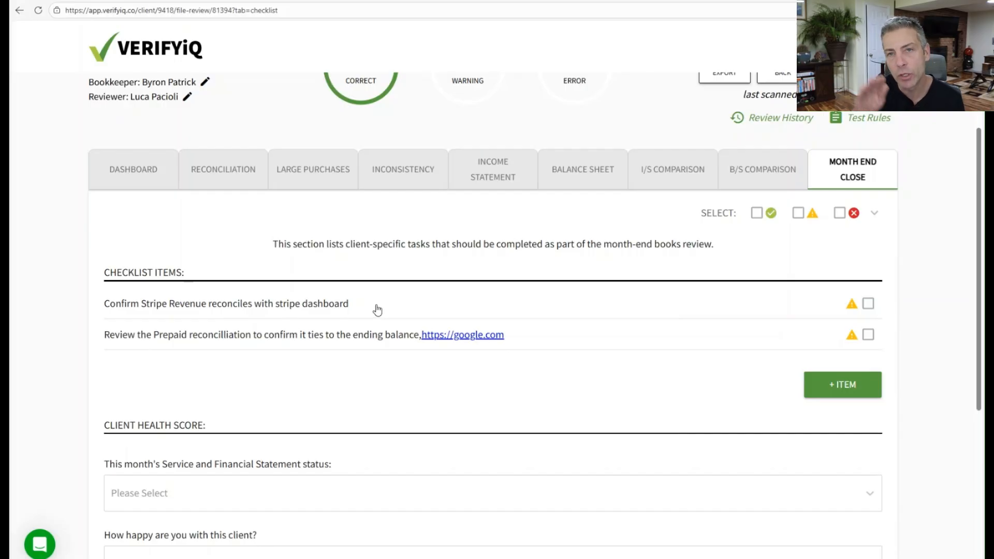
left_click(865, 306)
left_click(852, 303)
left_click(738, 200)
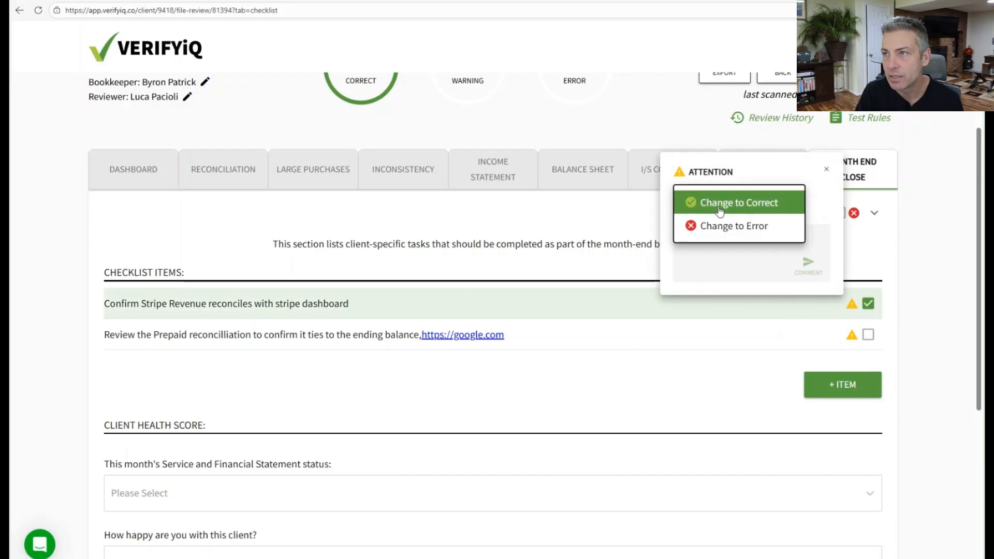
left_click(730, 199)
left_click(517, 221)
type("test")
left_click(486, 392)
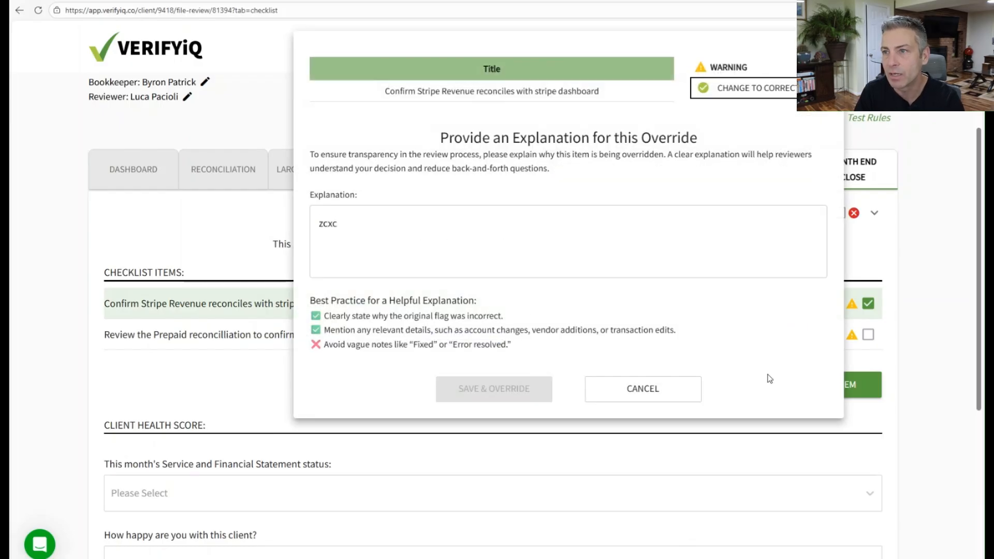
Override the Prepaid reconciliation checklist item to correct with the explanation "zxczxc"
left_click(852, 335)
left_click(712, 233)
left_click(712, 233)
left_click(553, 257)
type("zxczxc")
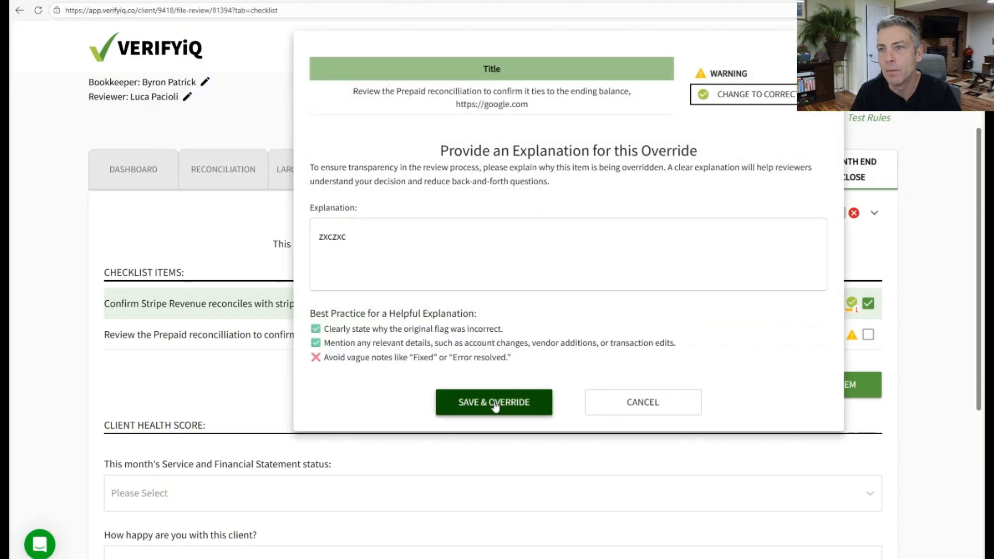
left_click(495, 404)
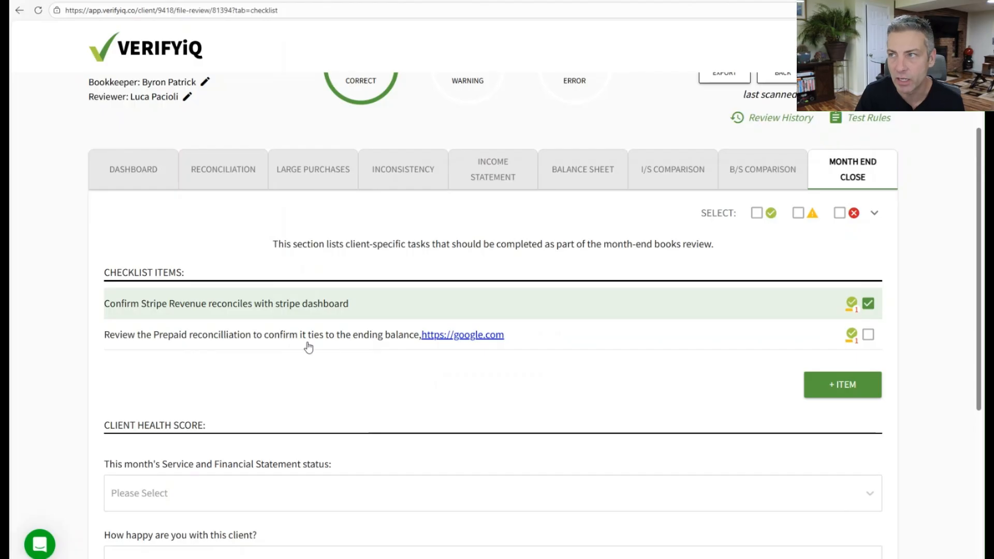
Set the service status to "Service will be completed - Draft financial statements issued" and happiness with the client to "Not my favorite; but they're fine….I guess."
scroll(308, 347, "down", 5)
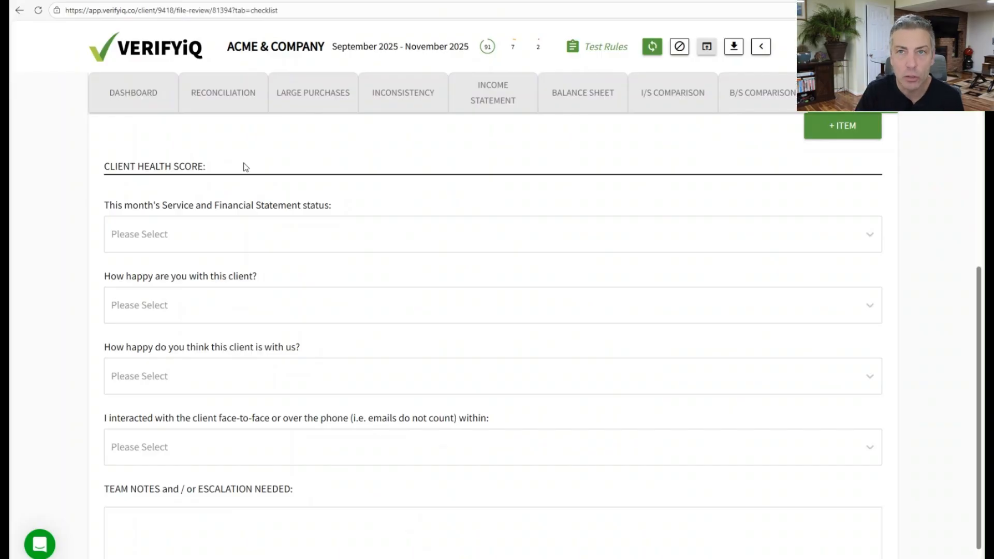
left_click(259, 234)
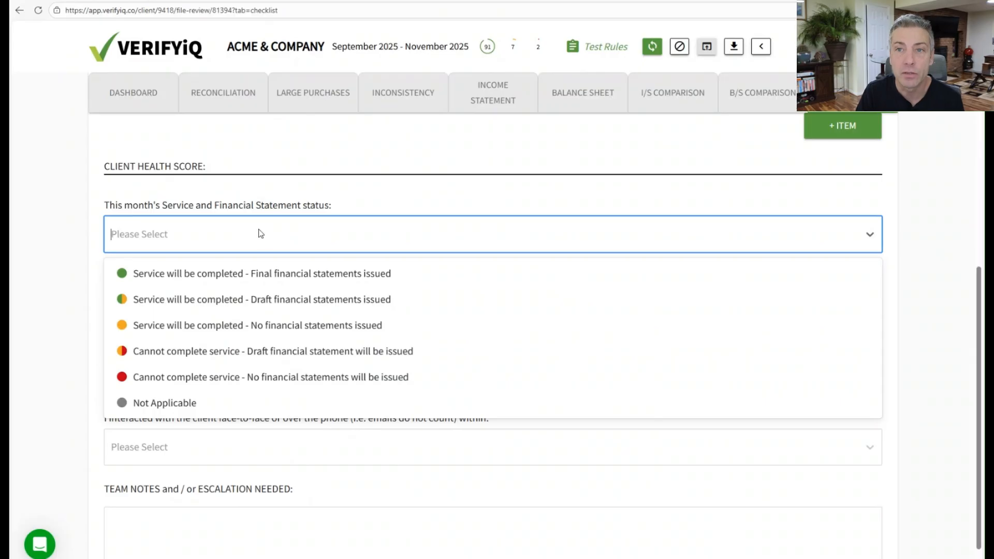
left_click(323, 302)
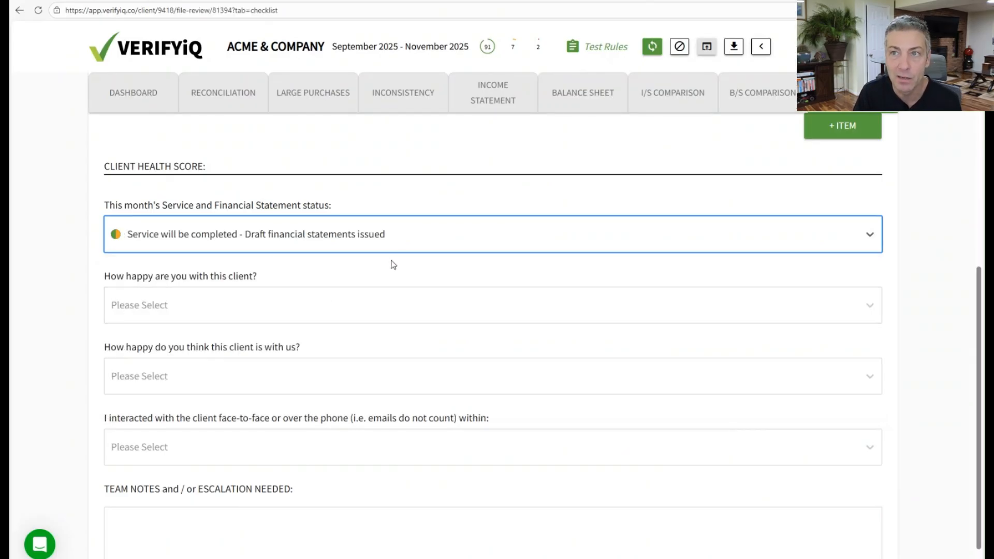
scroll(394, 264, "down", 2)
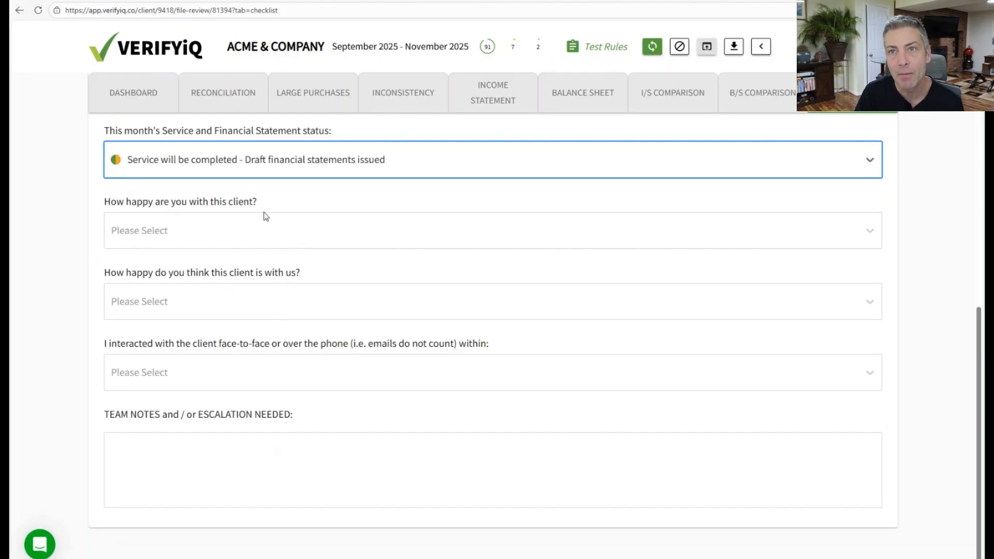
left_click(254, 234)
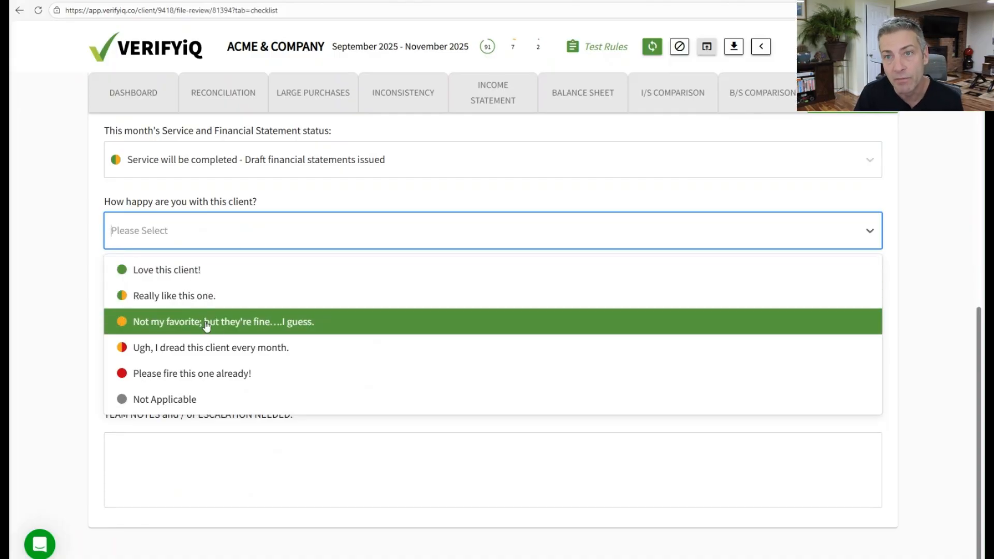
left_click(223, 330)
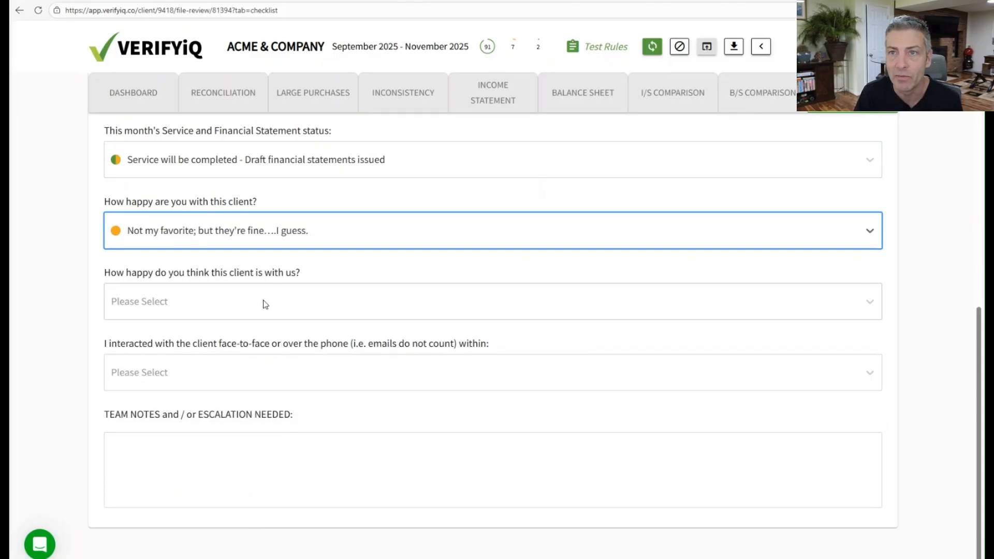
Rate the client's happiness as "They complain about us more than they praise us." and set the last client interaction to "The last year."
left_click(268, 309)
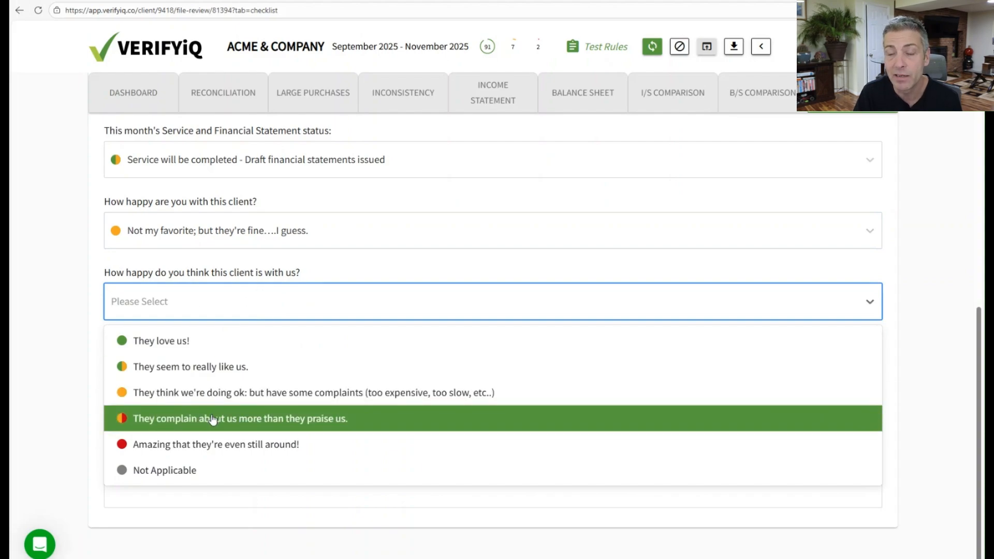
left_click(243, 416)
left_click(187, 376)
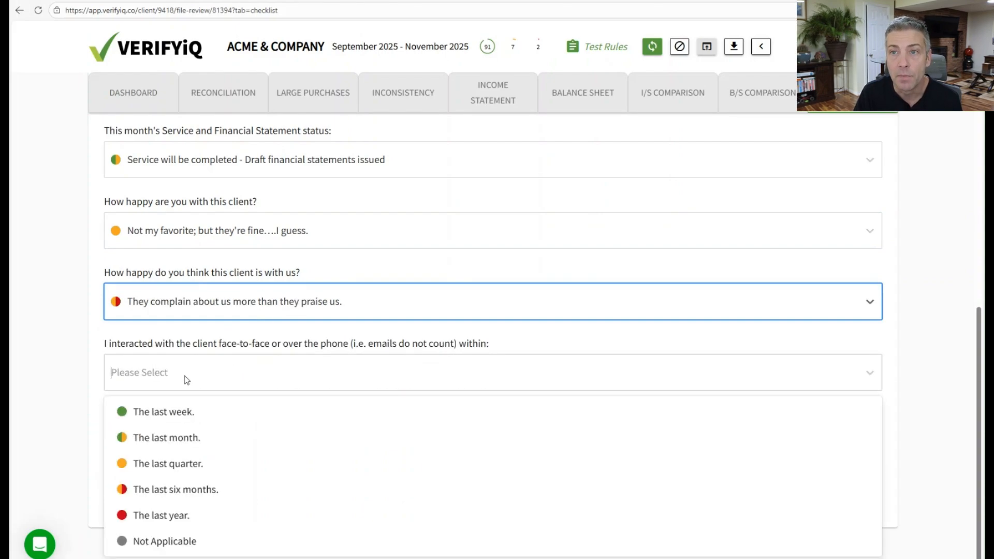
left_click(200, 514)
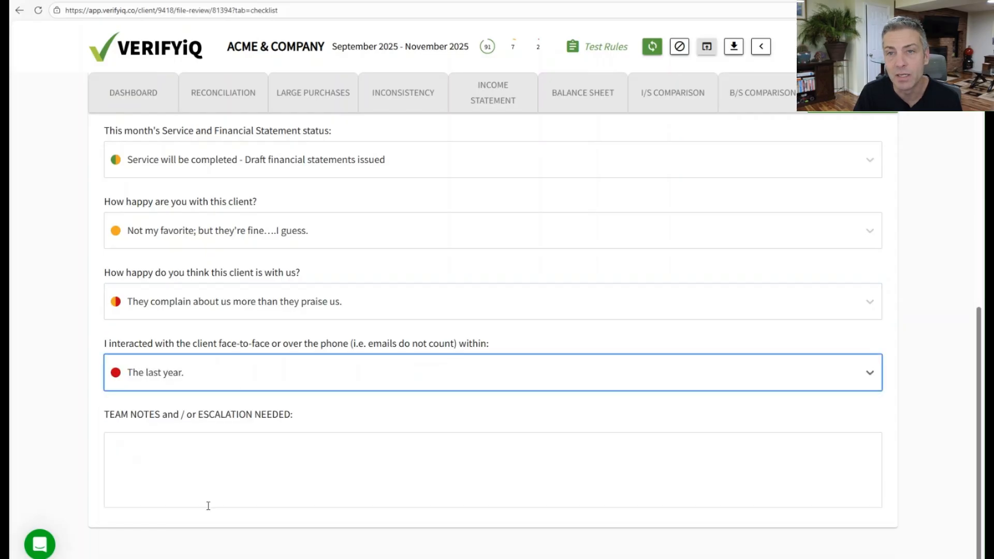
left_click(171, 460)
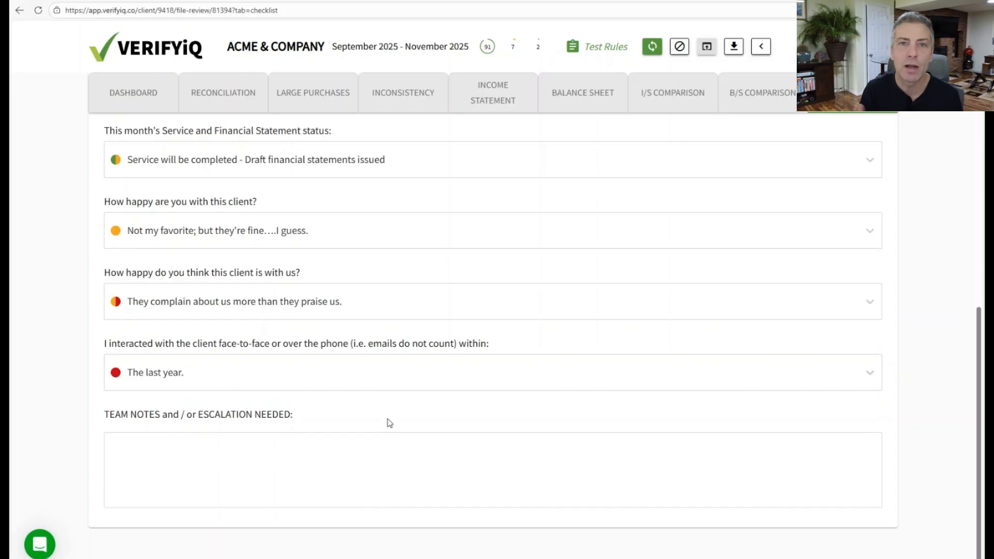
List all items flagged as errors in the Acme & Company review, look through them, and return to the review
scroll(388, 414, "up", 2)
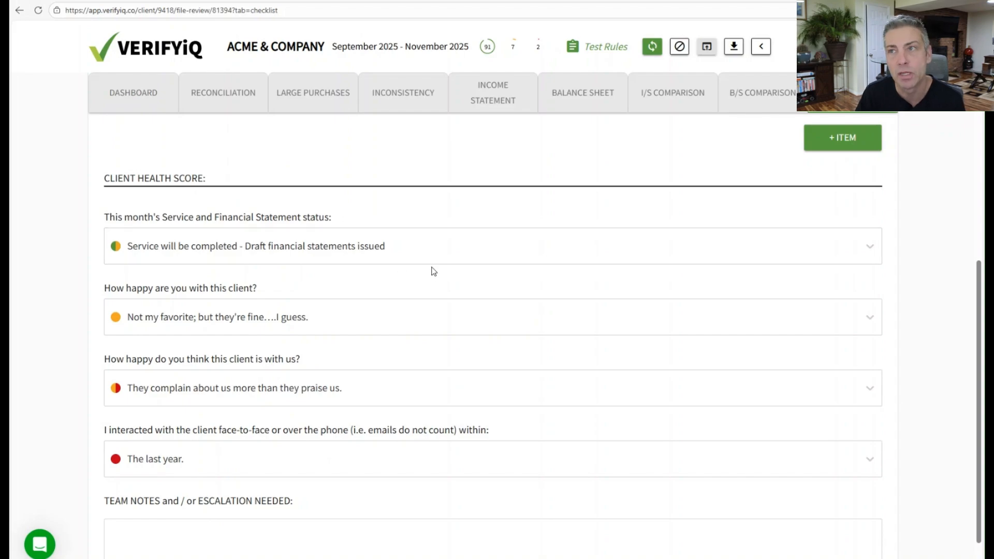
scroll(494, 337, "up", 7)
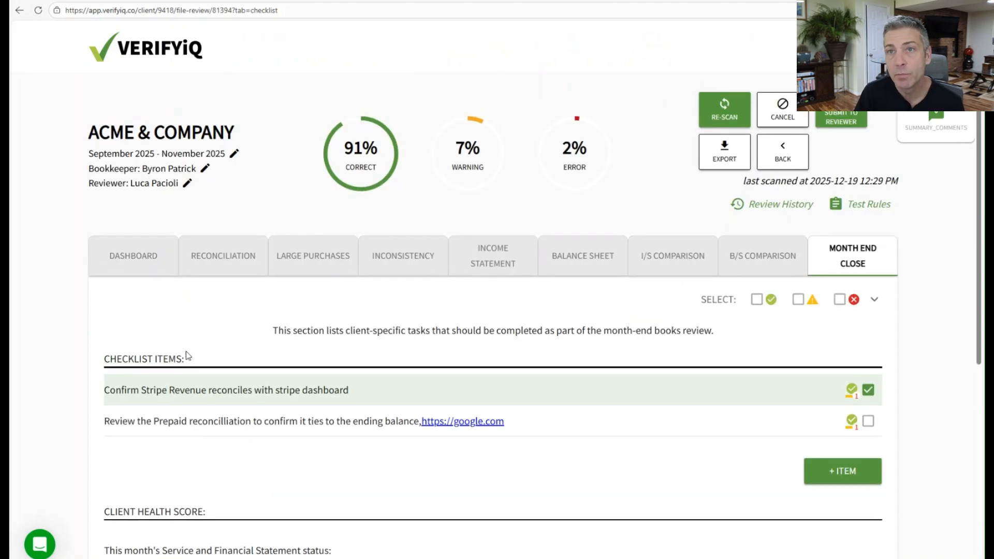
left_click(580, 152)
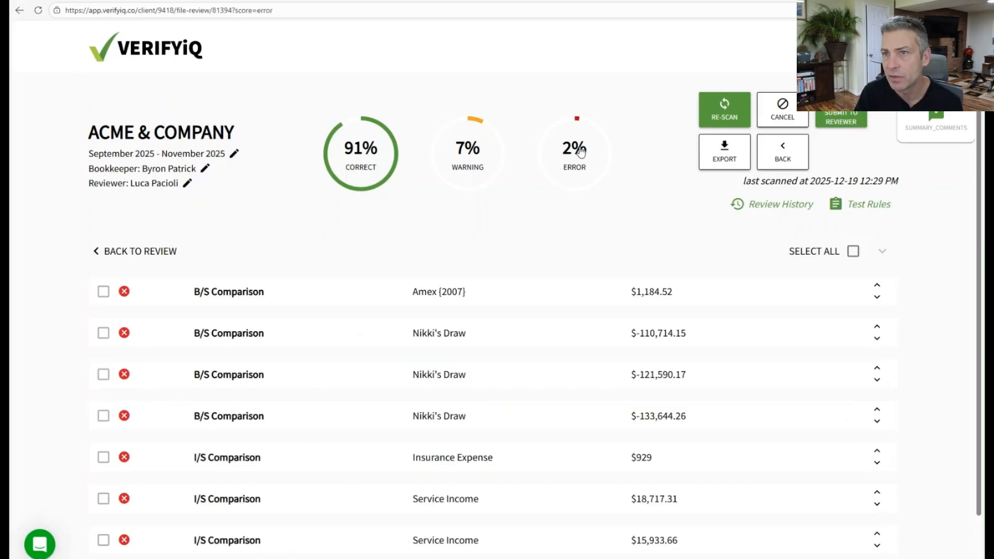
scroll(361, 240, "down", 2)
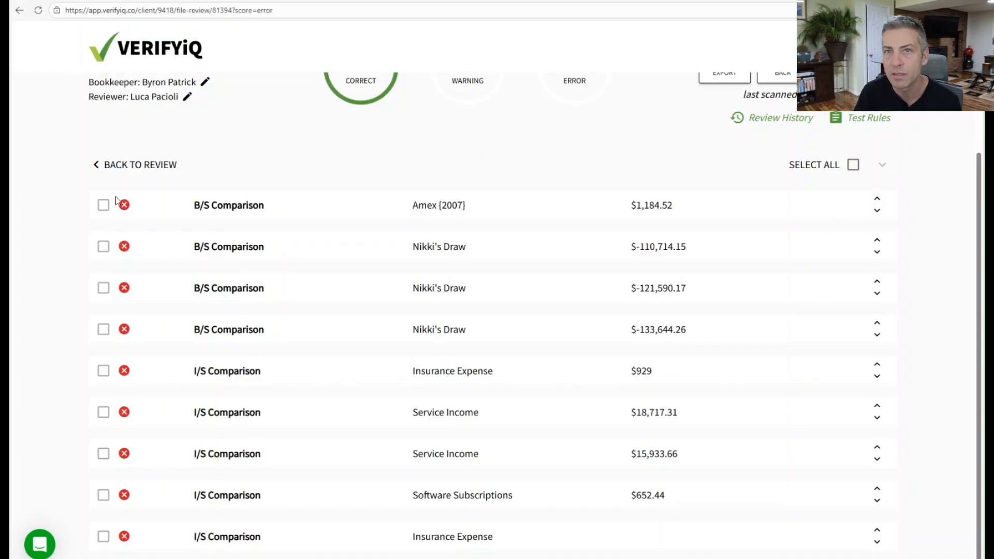
left_click(106, 166)
Override all Sep 25, Oct 25 and Nov 25 items in the I/S Comparison to correct with the shared explanation "Reviewed and OK"
left_click(584, 172)
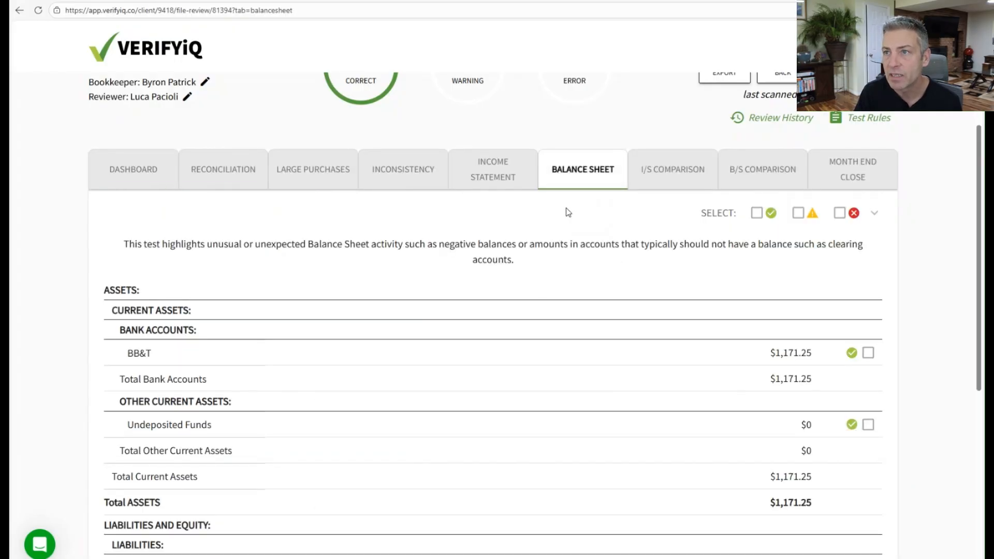
left_click(760, 171)
left_click(672, 169)
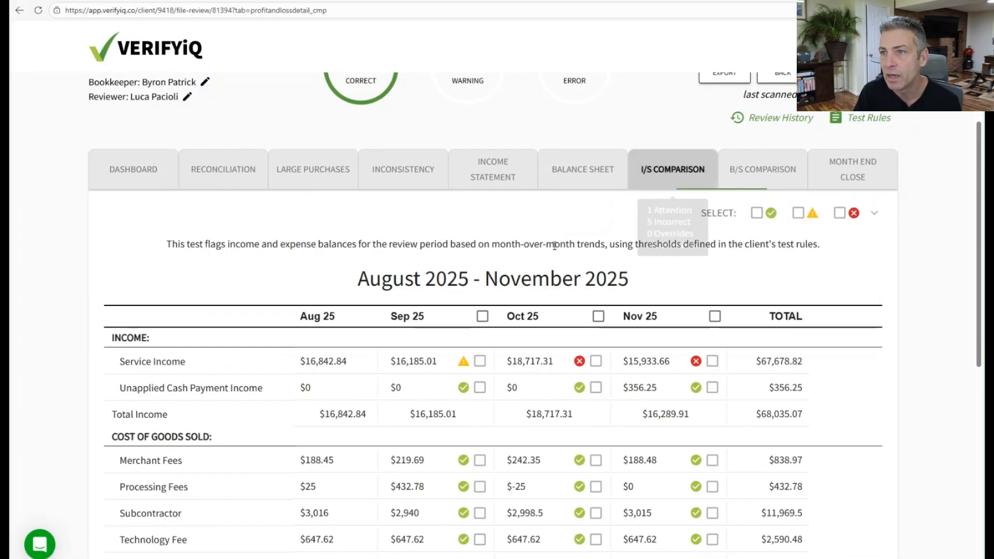
scroll(554, 248, "down", 3)
left_click(482, 144)
left_click(598, 143)
left_click(714, 143)
scroll(735, 176, "up", 5)
left_click(873, 300)
left_click(761, 317)
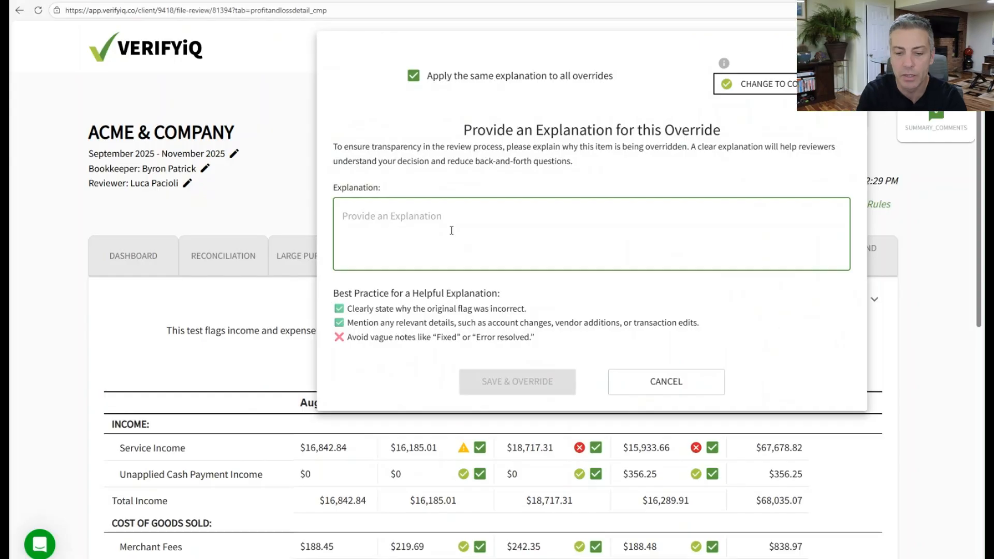
type("Review")
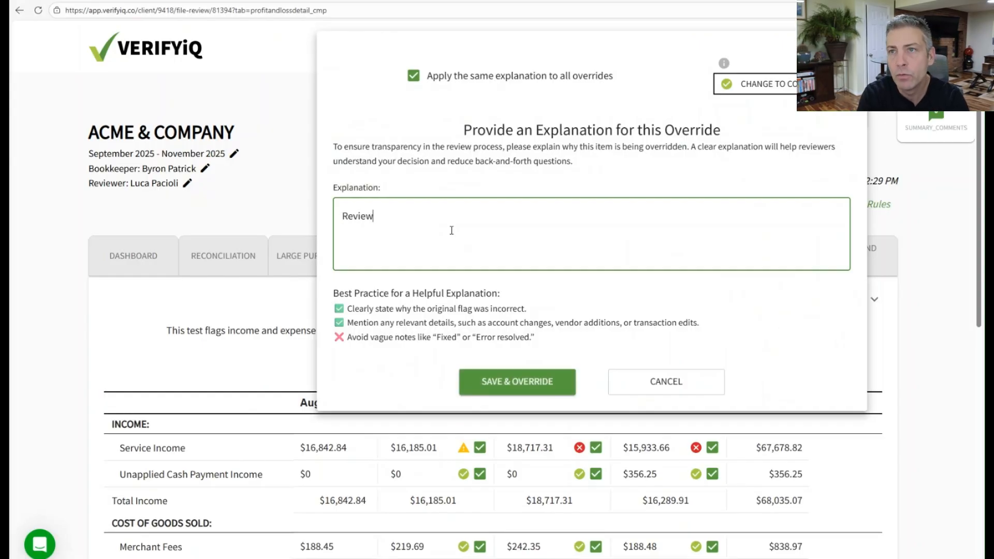
type("ed and OK")
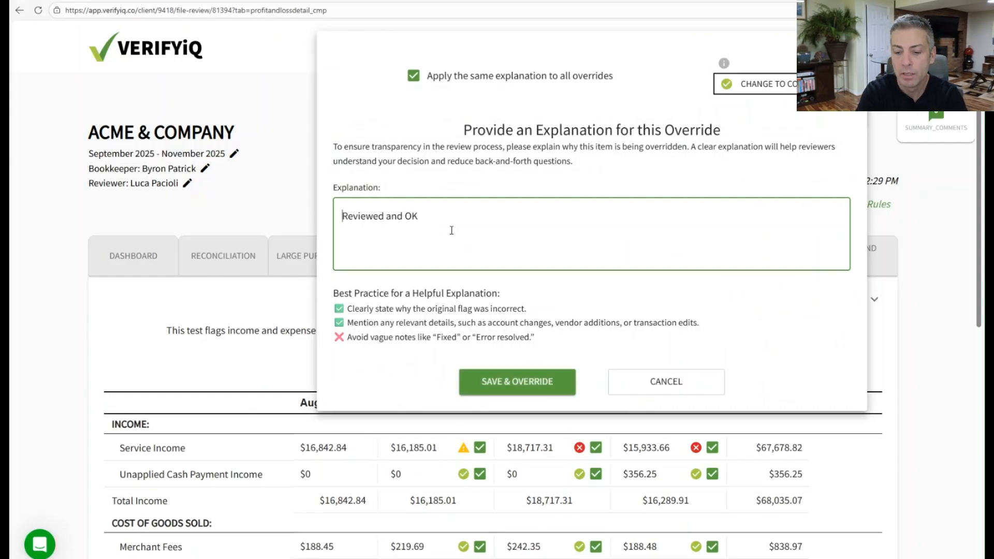
key("Return")
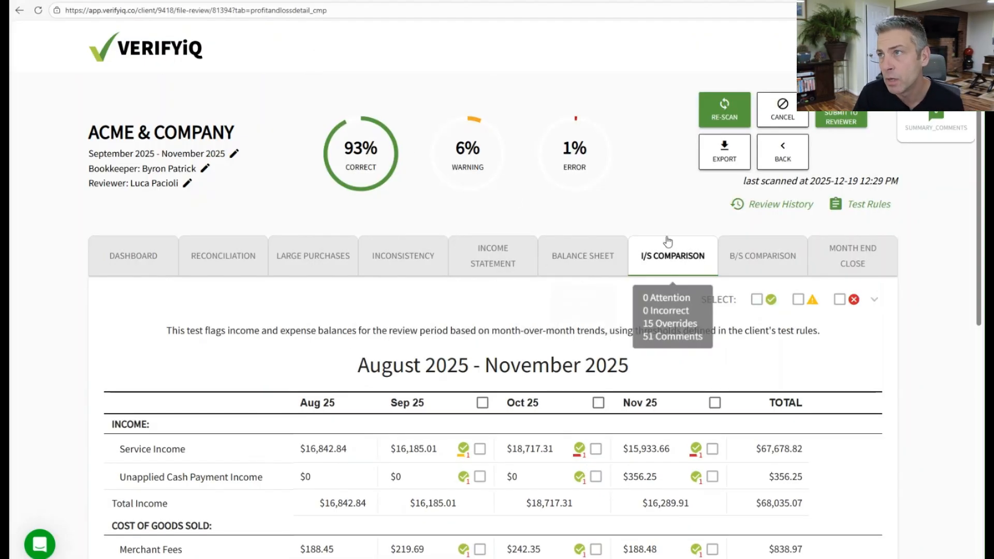
Submit the Acme & Company review to the reviewer and check its health score and flag in the client list
left_click(852, 113)
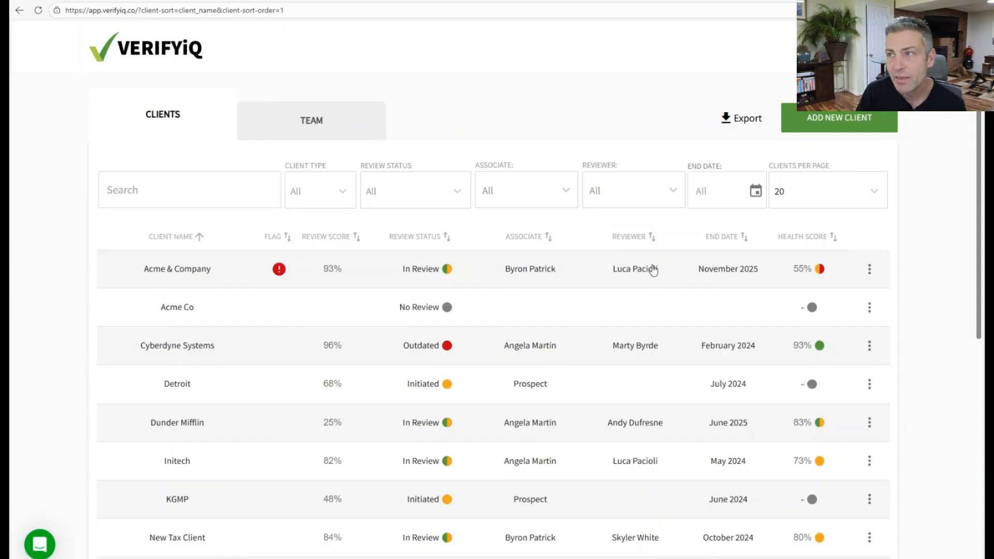
mouse_move(805, 273)
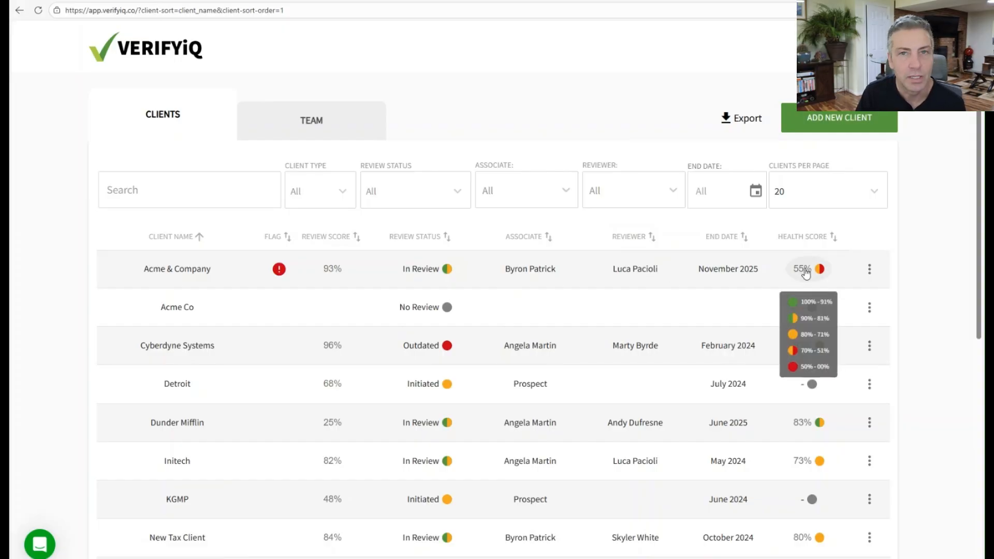
mouse_move(284, 275)
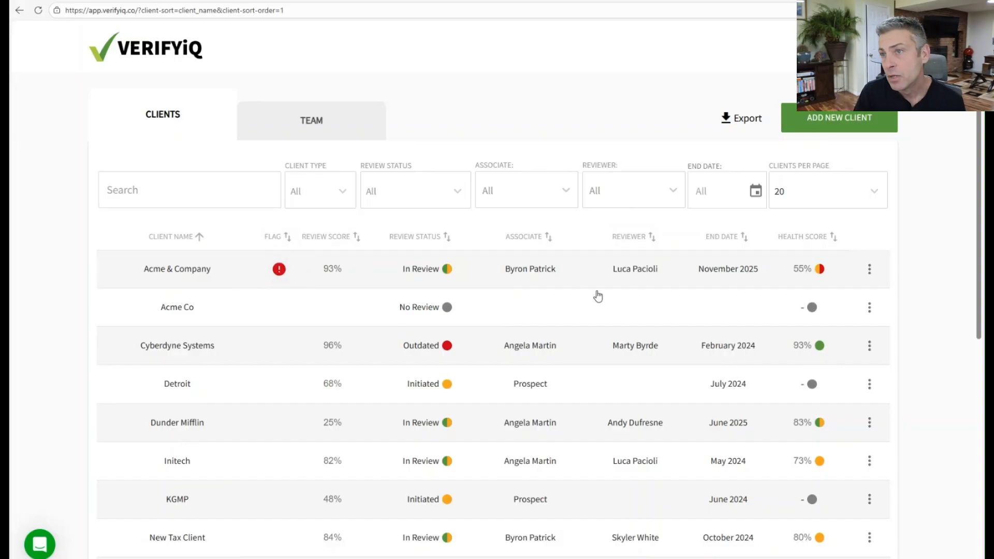
Reopen the Acme & Company review and read the override comments on the BB&T last reconciled transaction
left_click(175, 273)
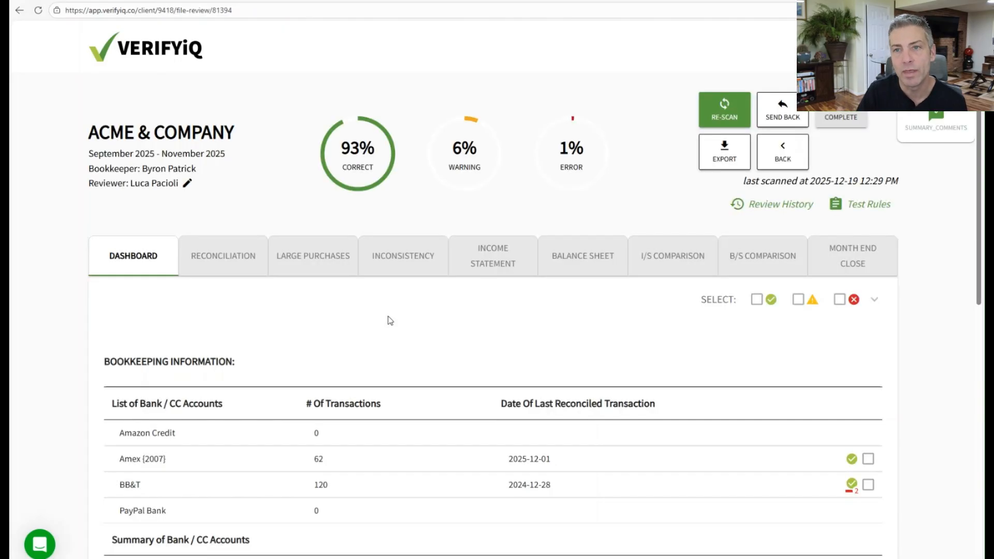
left_click(851, 484)
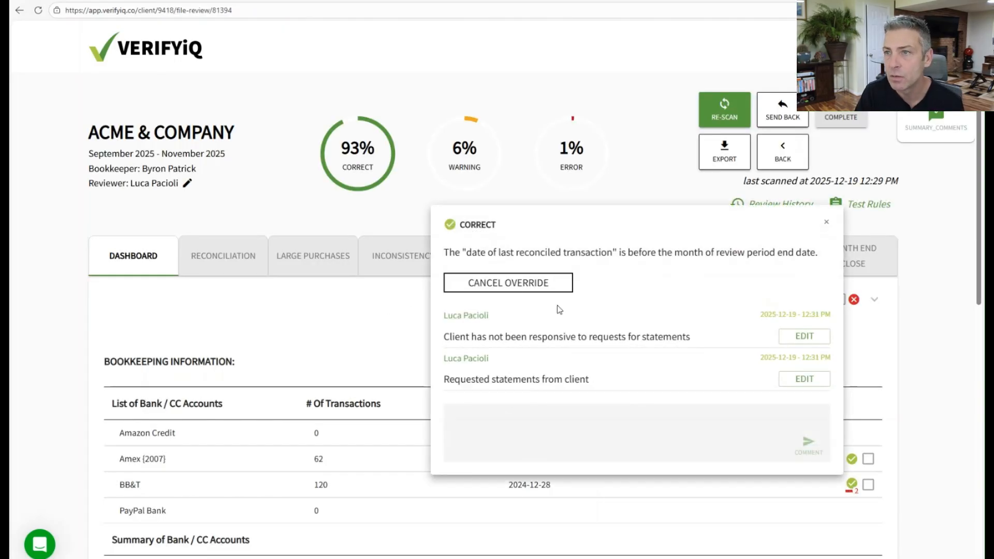
left_click(285, 303)
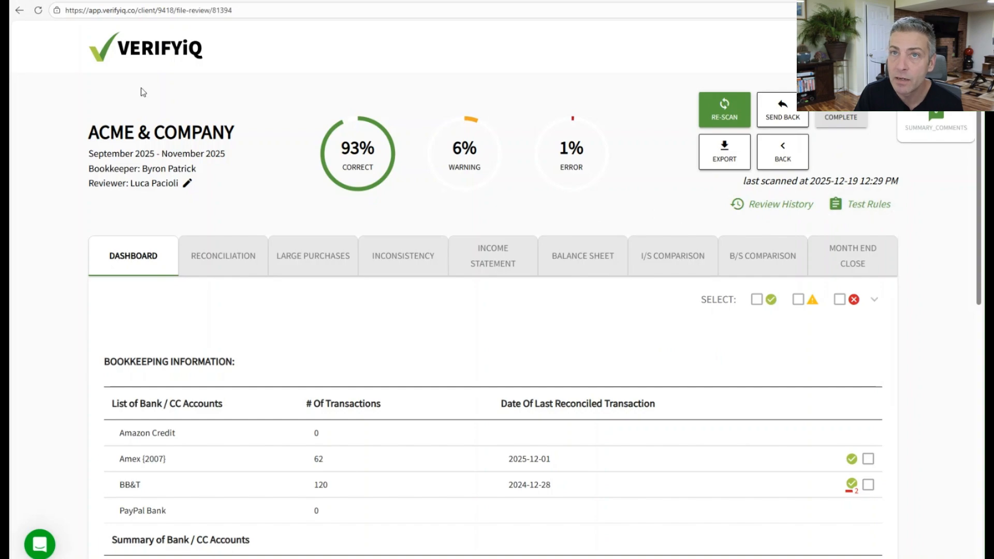
Return to the client list and look through the review status filter options, keeping the filter on All
left_click(143, 52)
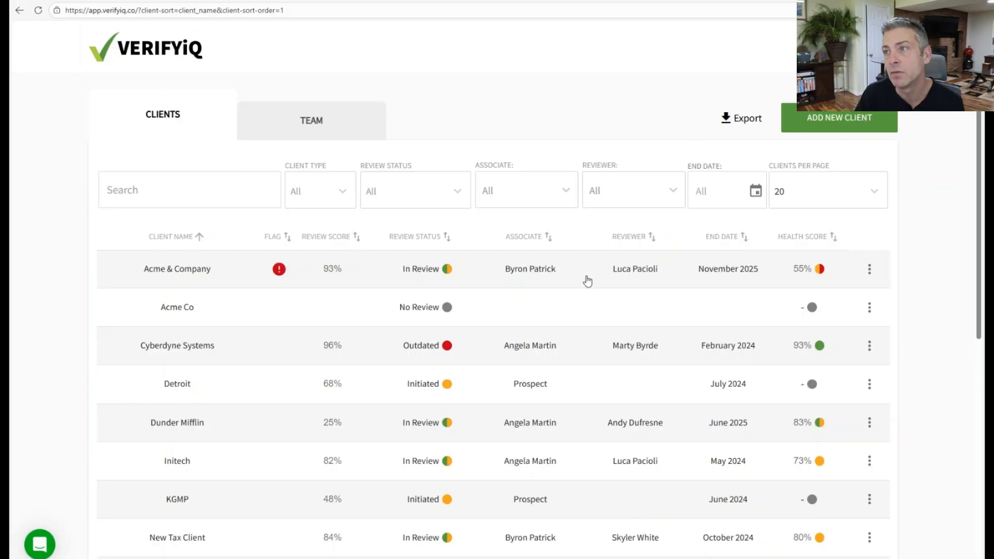
scroll(244, 362, "down", 3)
scroll(253, 386, "up", 3)
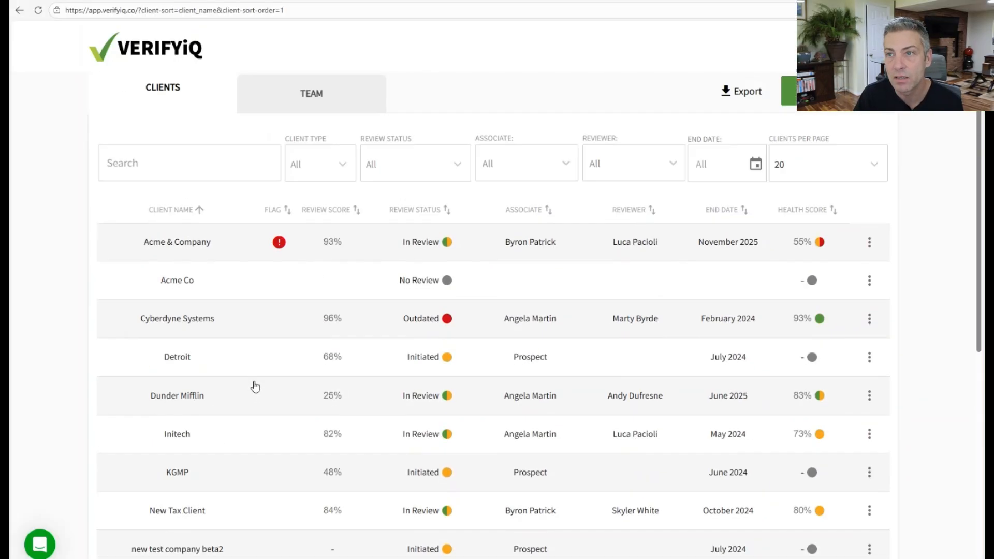
left_click(421, 192)
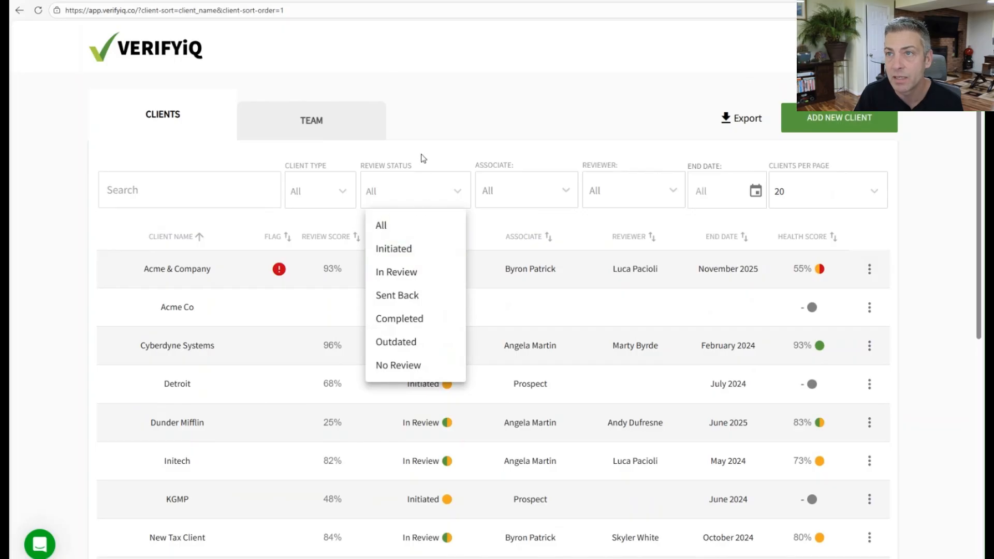
left_click(413, 224)
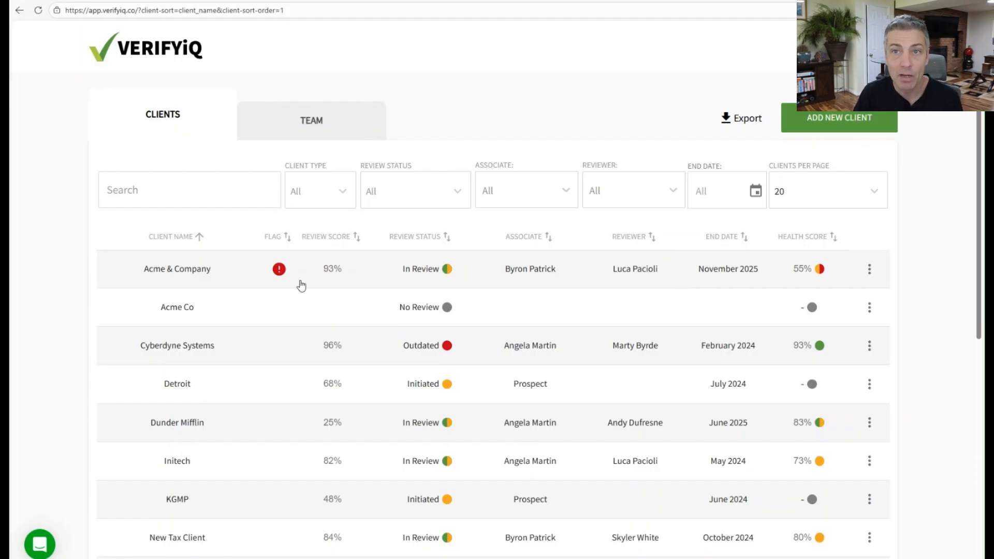
Open the Acme & Company review's test rules and look through the configuration from Client Dashboard past Income Statement and Balance Sheet
left_click(175, 269)
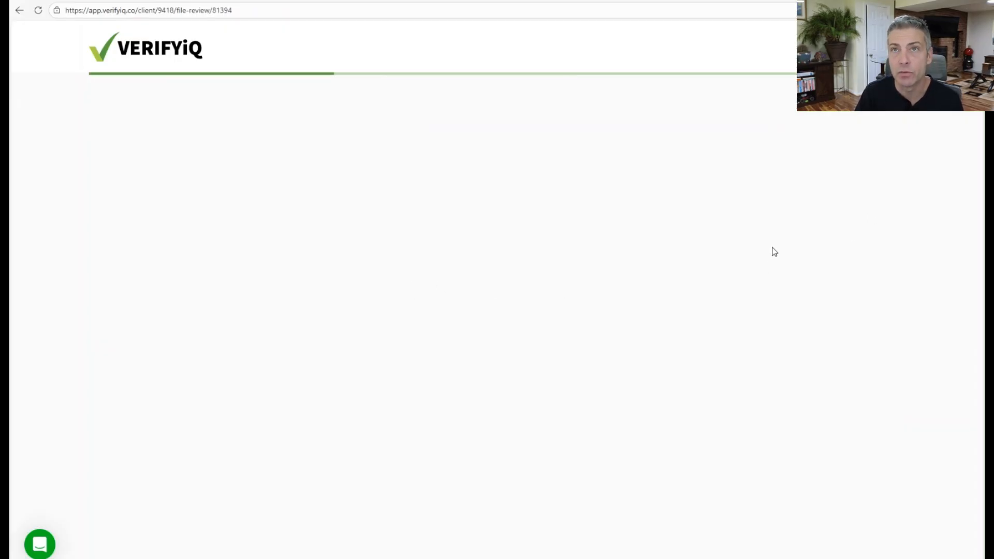
left_click(865, 205)
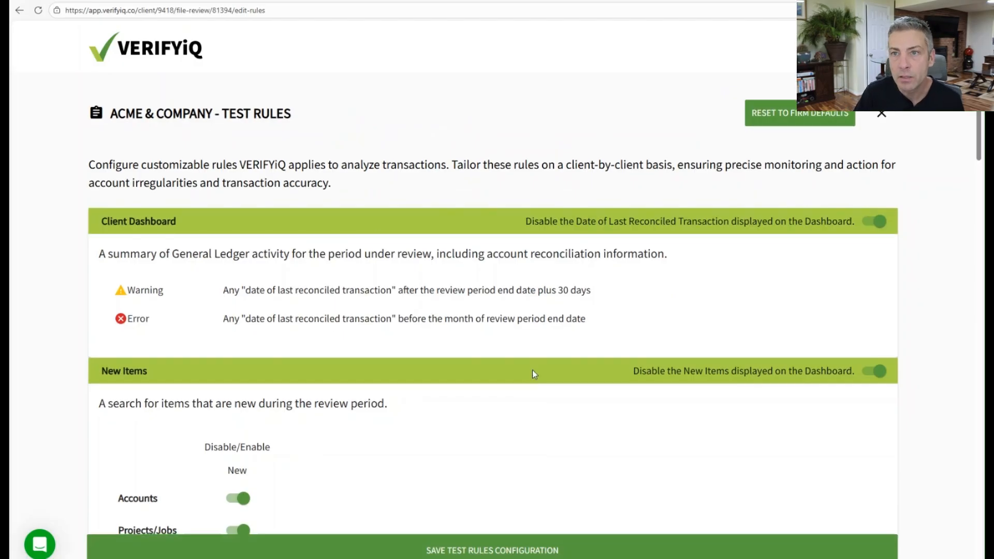
scroll(533, 372, "down", 5)
scroll(534, 373, "down", 13)
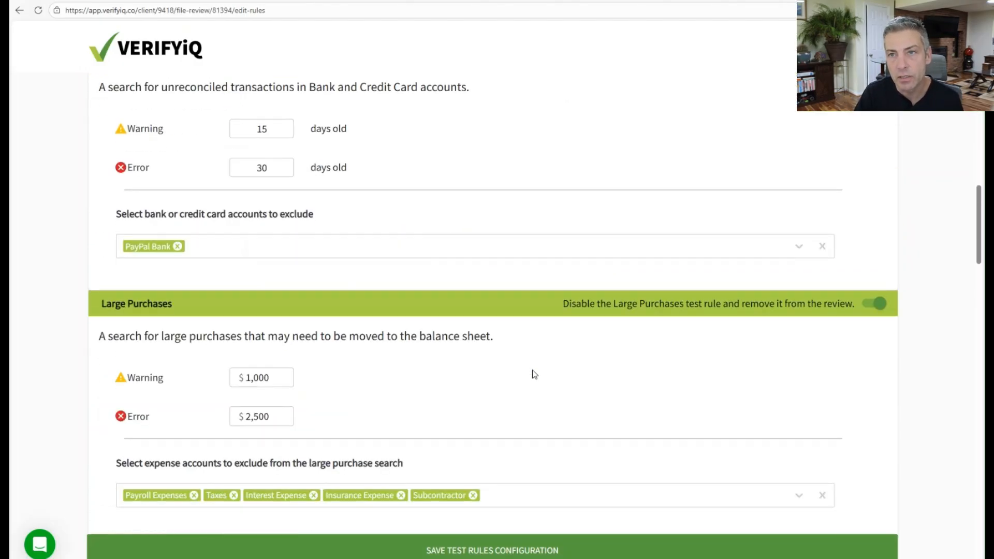
scroll(535, 374, "down", 5)
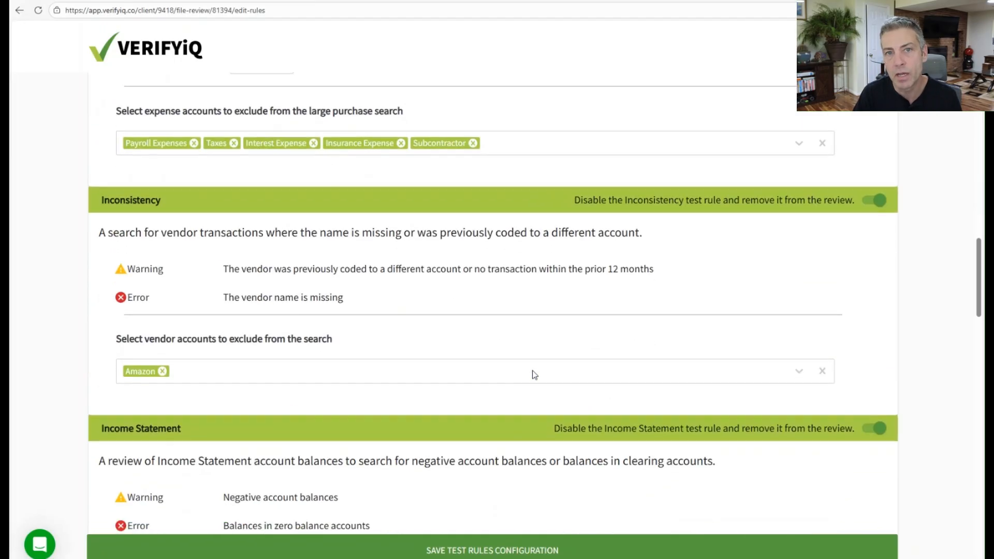
scroll(534, 373, "down", 2)
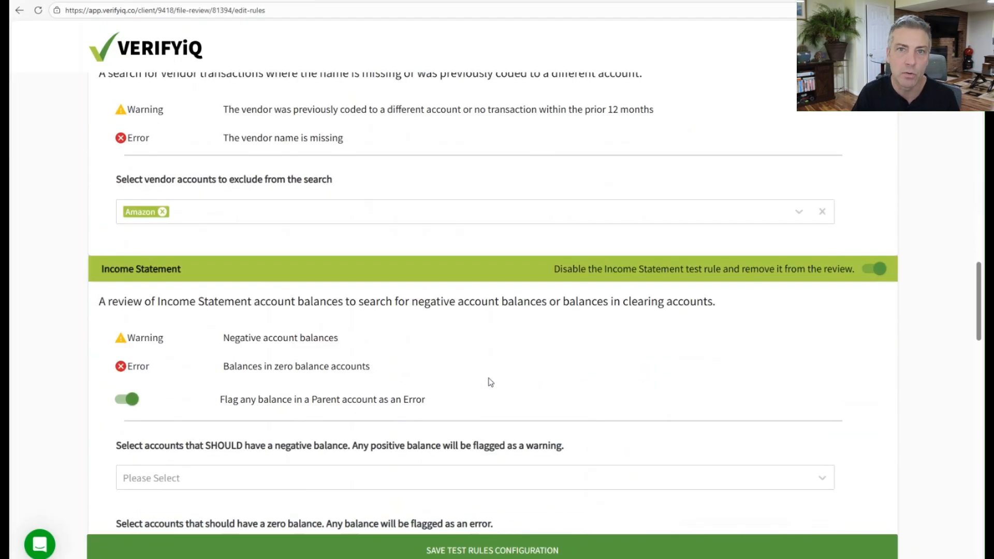
scroll(491, 382, "down", 3)
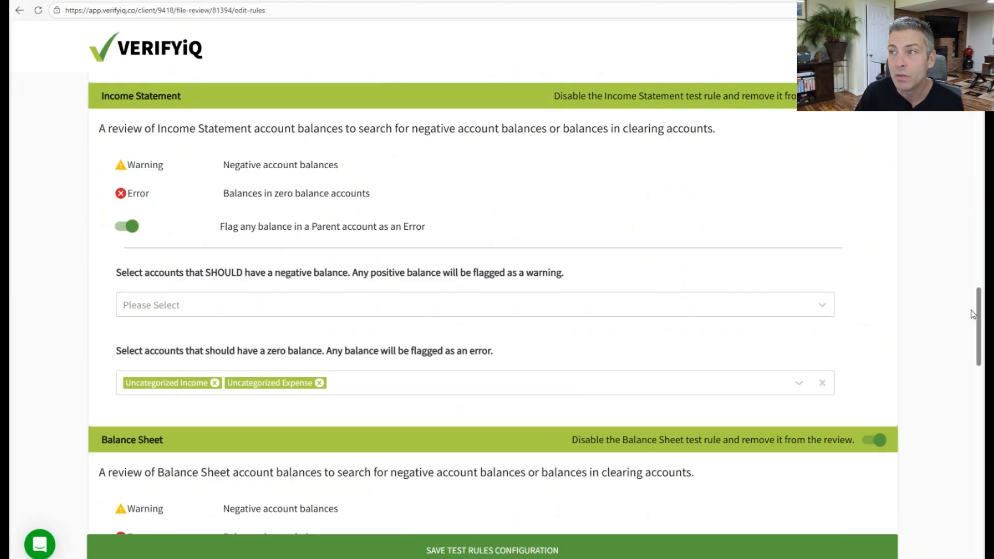
scroll(967, 380, "down", 8)
scroll(967, 380, "up", 20)
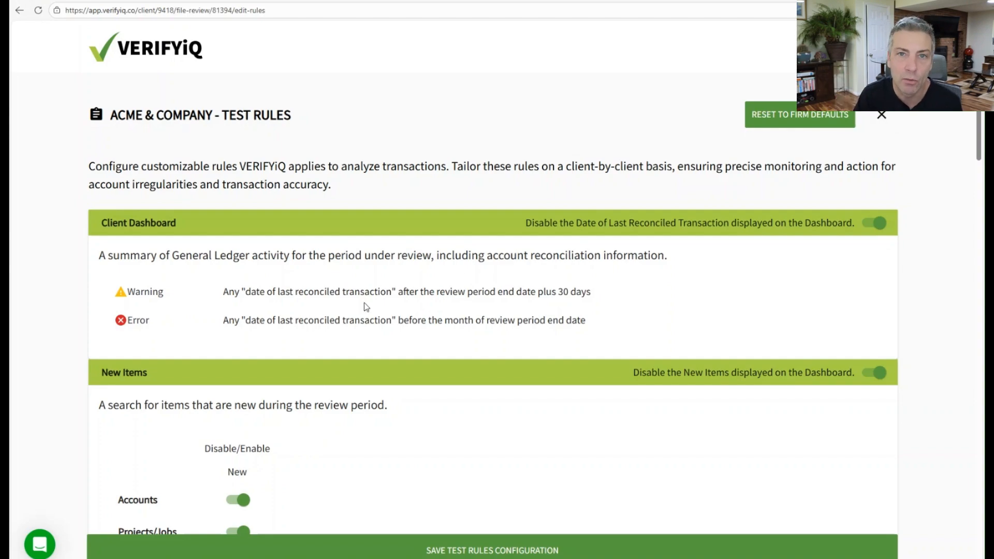
Return to the client list and filter it by the review status Sent Back
left_click(151, 50)
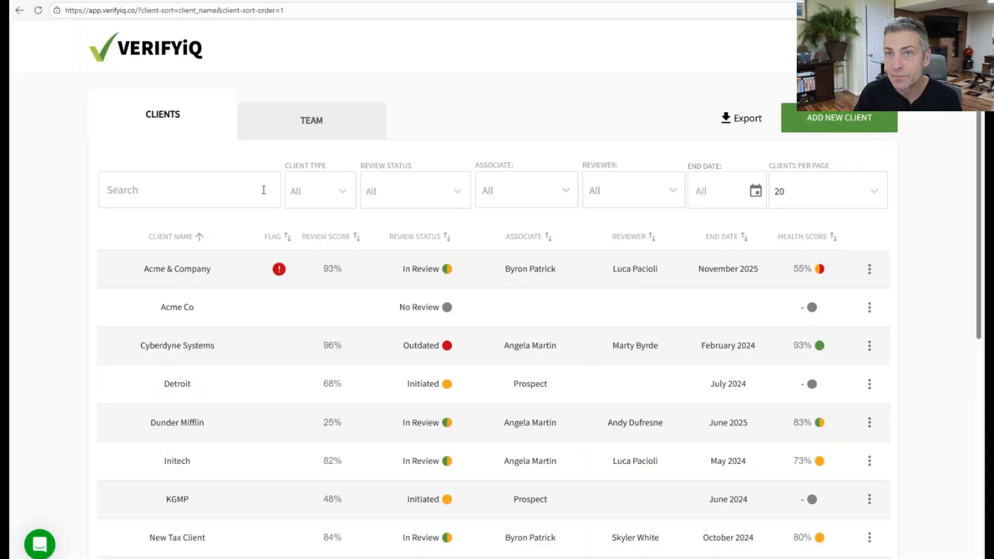
left_click(408, 192)
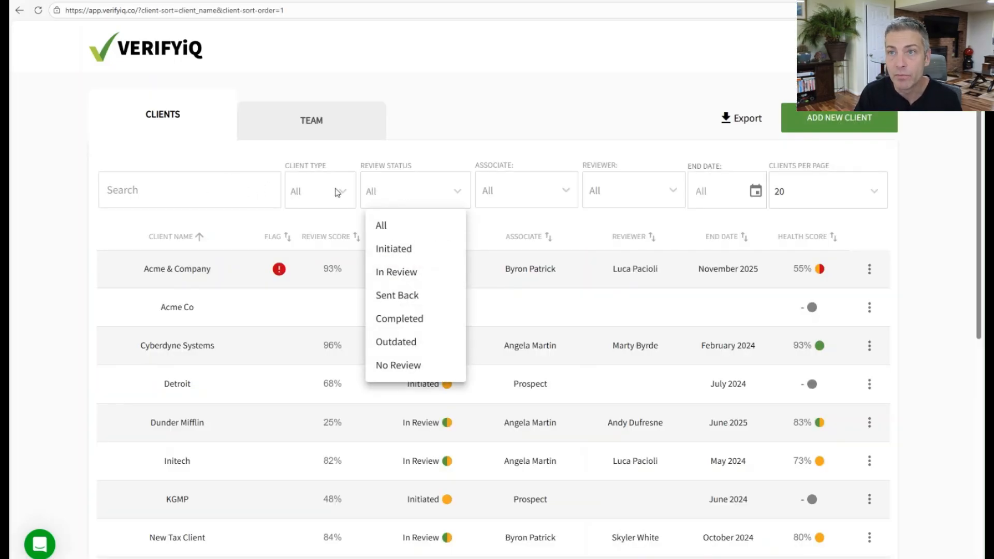
left_click(421, 154)
left_click(436, 201)
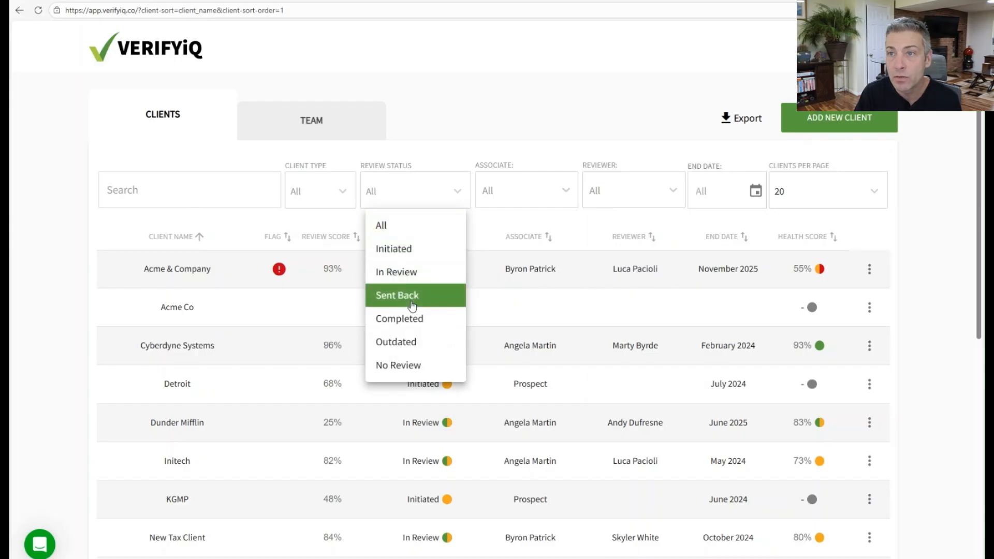
left_click(409, 295)
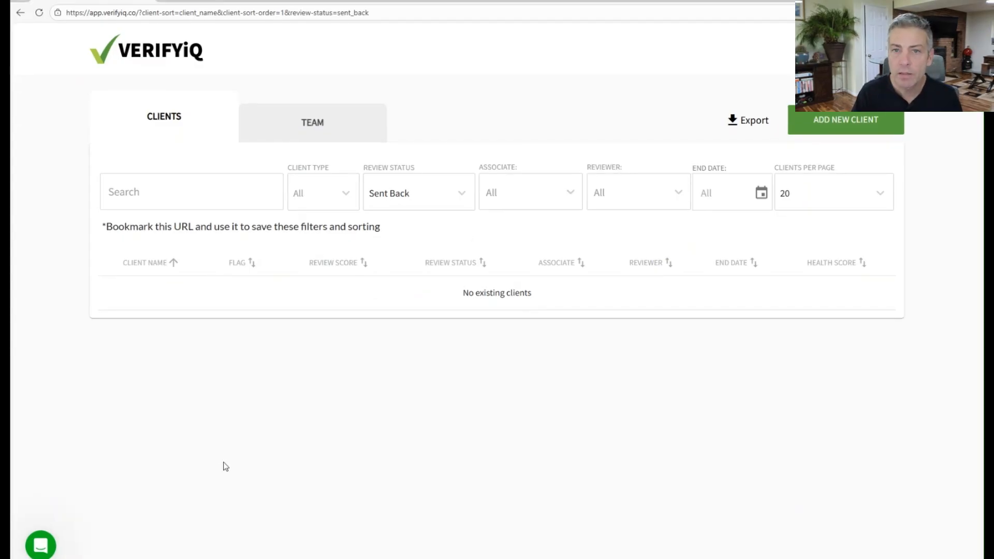
Look at the support chat's message list and close the chat again
left_click(41, 550)
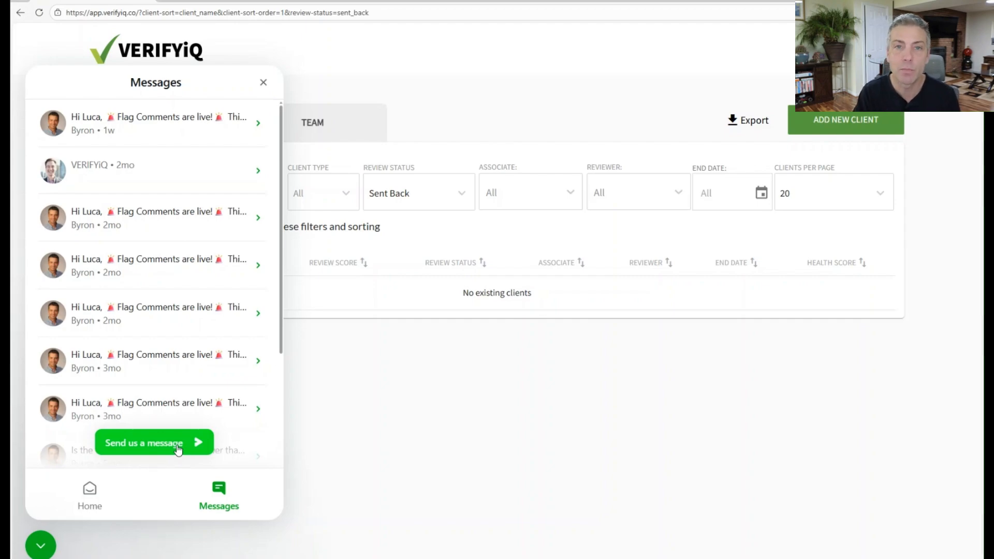
left_click(51, 546)
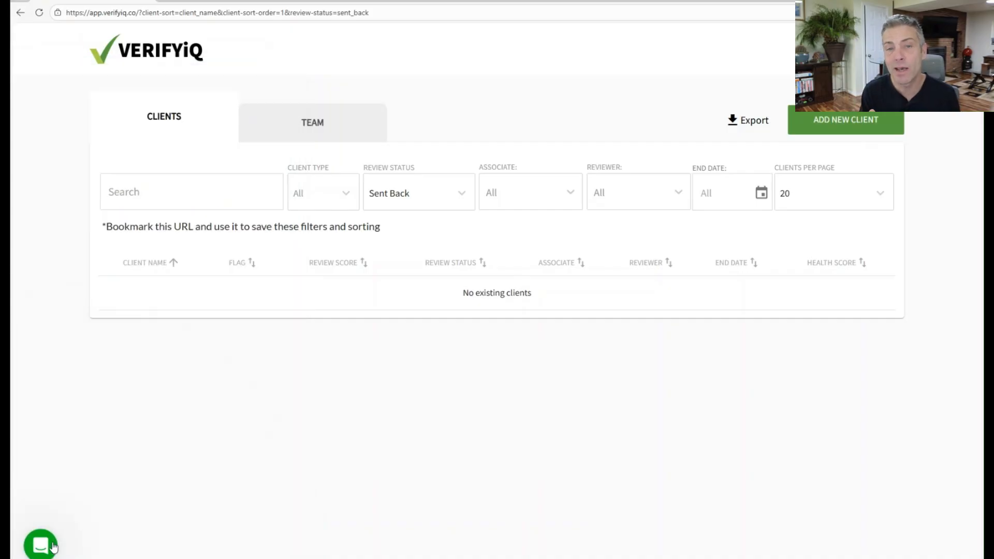